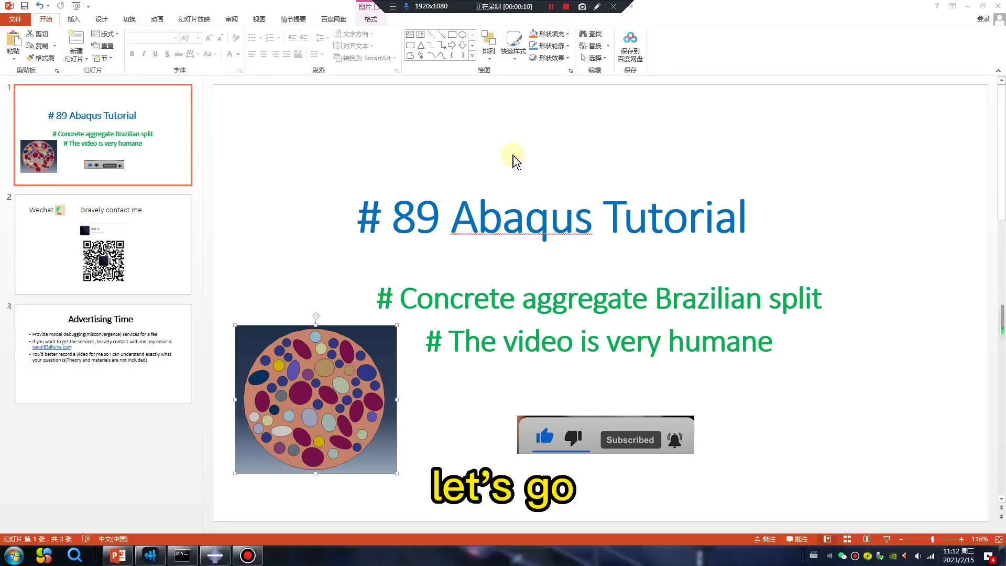
Switch to Abaqus/CAE, close the MesoConcrete dialog and delete the parts Part-1-GeoType and Part-1
left_click(215, 555)
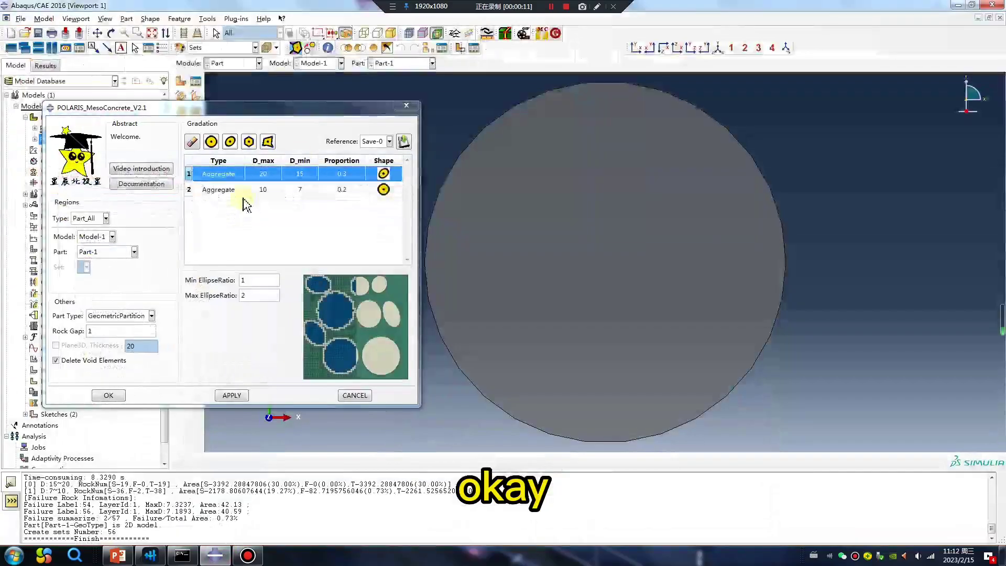
left_click(406, 107)
right_click(62, 140)
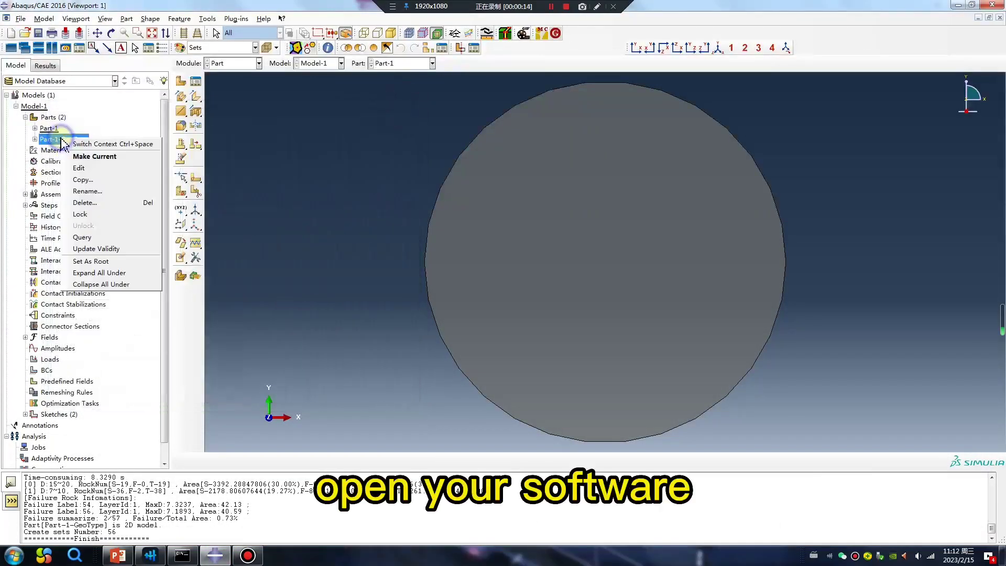
left_click(201, 205)
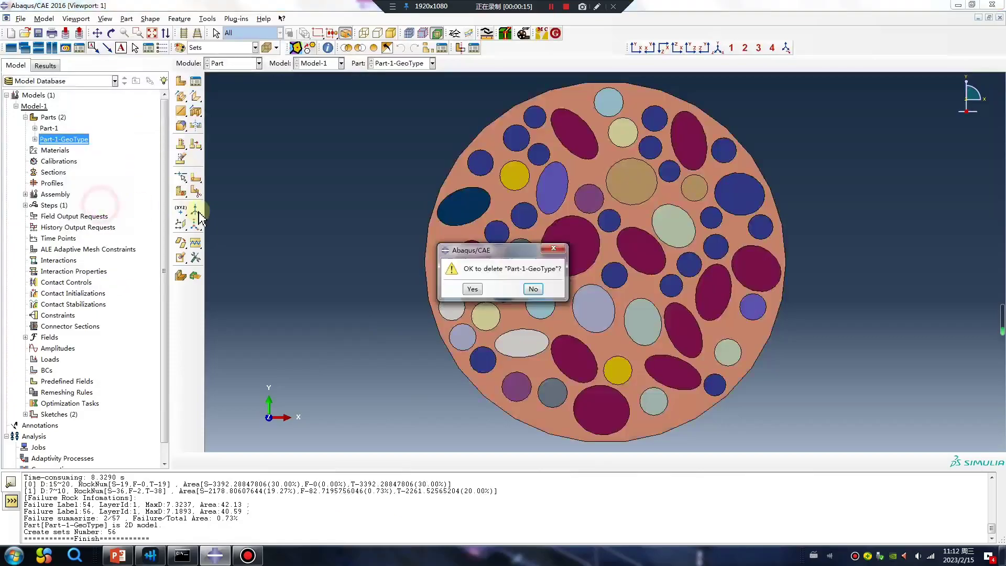
left_click(472, 289)
right_click(53, 131)
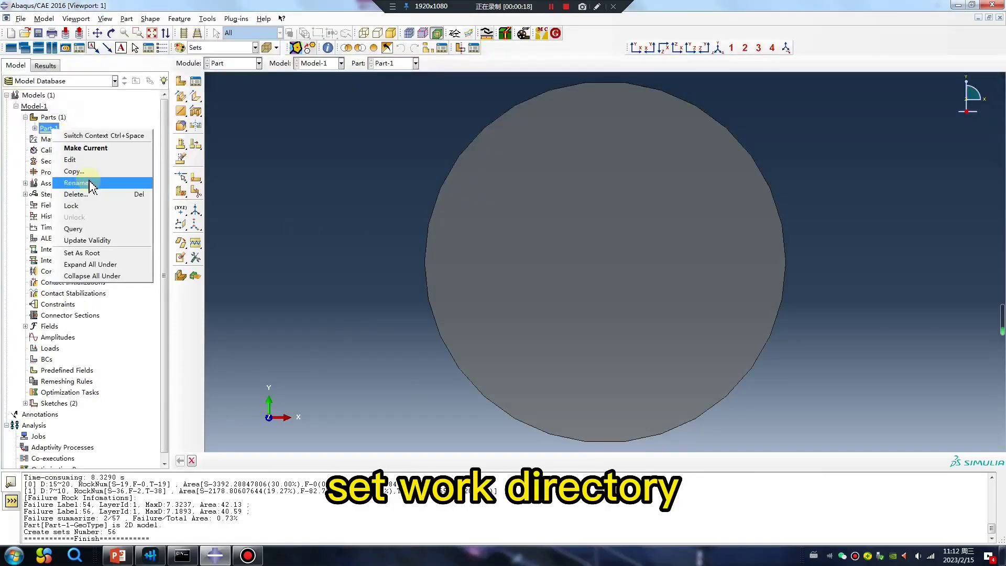
left_click(76, 194)
left_click(480, 289)
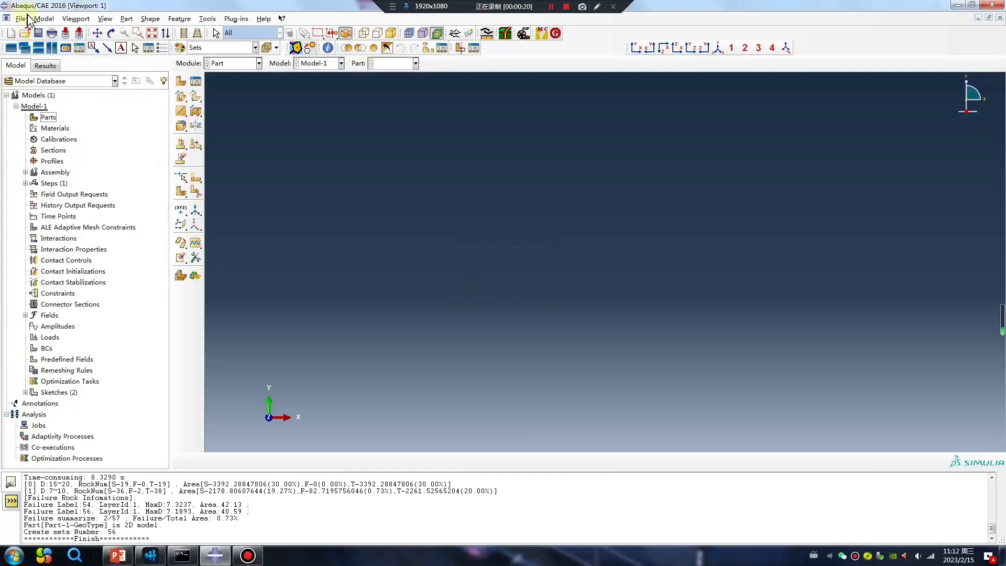
Set the work directory to D:\work\2\0215\2
left_click(20, 19)
left_click(47, 74)
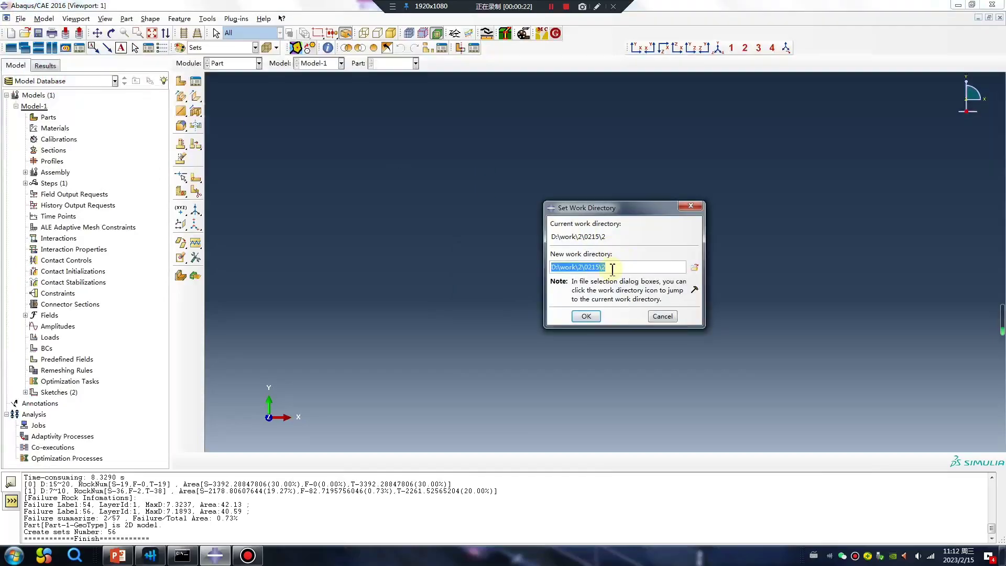
left_click(585, 316)
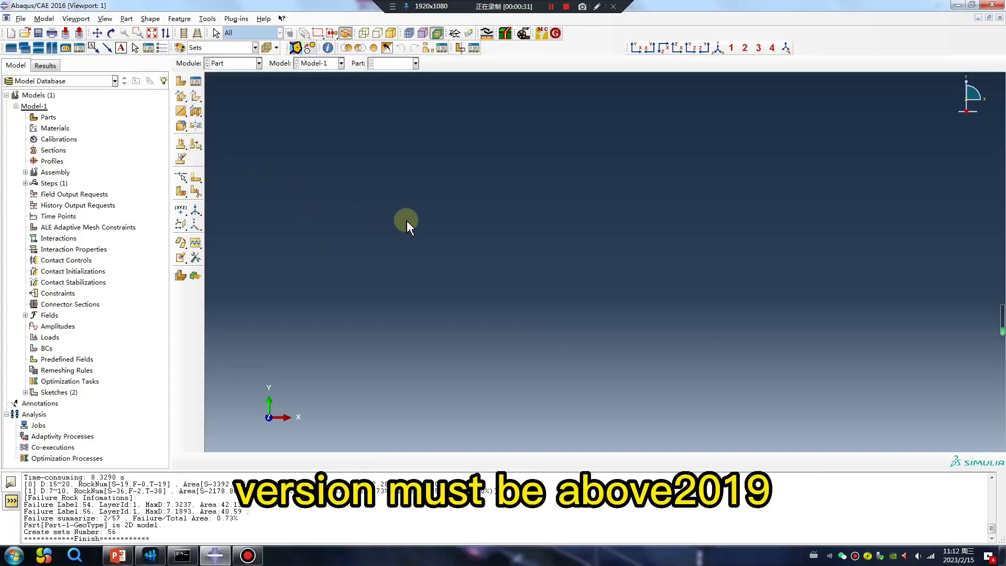
left_click(597, 6)
mouse_move(376, 245)
left_mouse_down()
mouse_move(389, 316)
mouse_move(476, 317)
left_mouse_up()
mouse_move(501, 268)
left_mouse_down()
mouse_move(516, 265)
mouse_move(556, 316)
left_mouse_up()
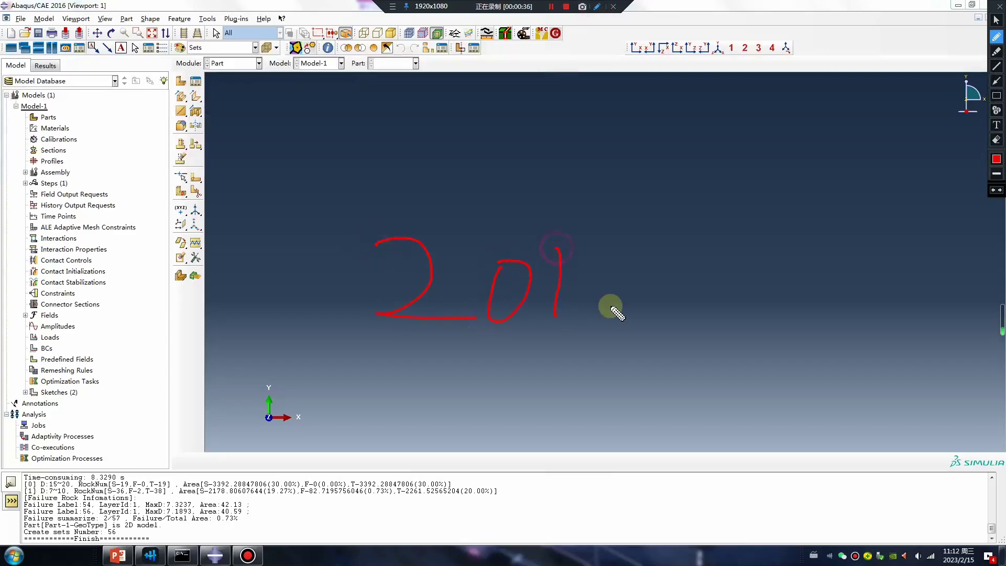
left_click_drag(673, 195, 665, 364)
left_click_drag(428, 356, 532, 318)
left_click_drag(524, 383, 576, 398)
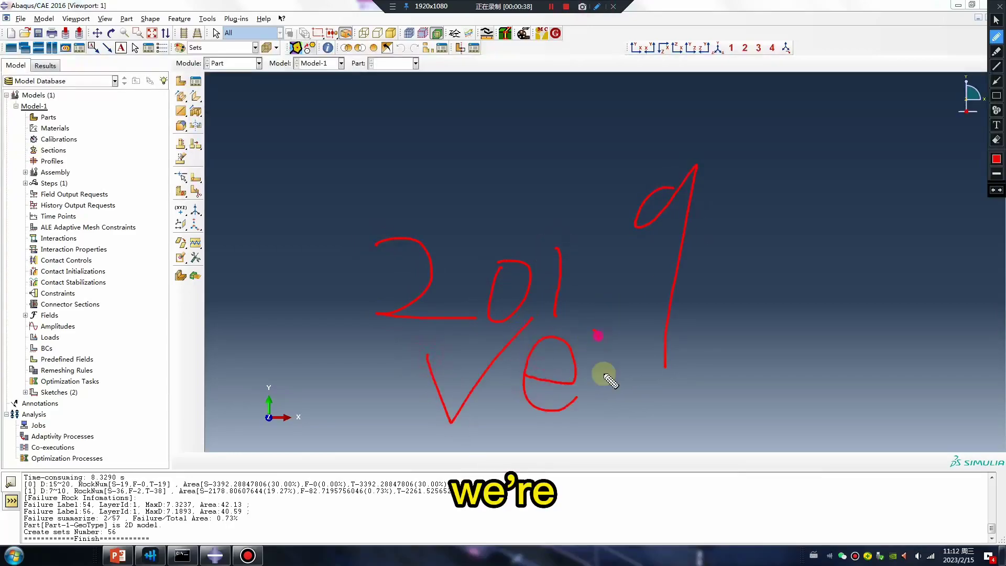
left_click_drag(594, 330, 650, 330)
left_click_drag(768, 346, 696, 415)
left_click_drag(809, 391, 809, 404)
left_click_drag(811, 346, 813, 359)
mouse_move(839, 364)
left_mouse_down()
mouse_move(845, 404)
mouse_move(850, 364)
left_mouse_up()
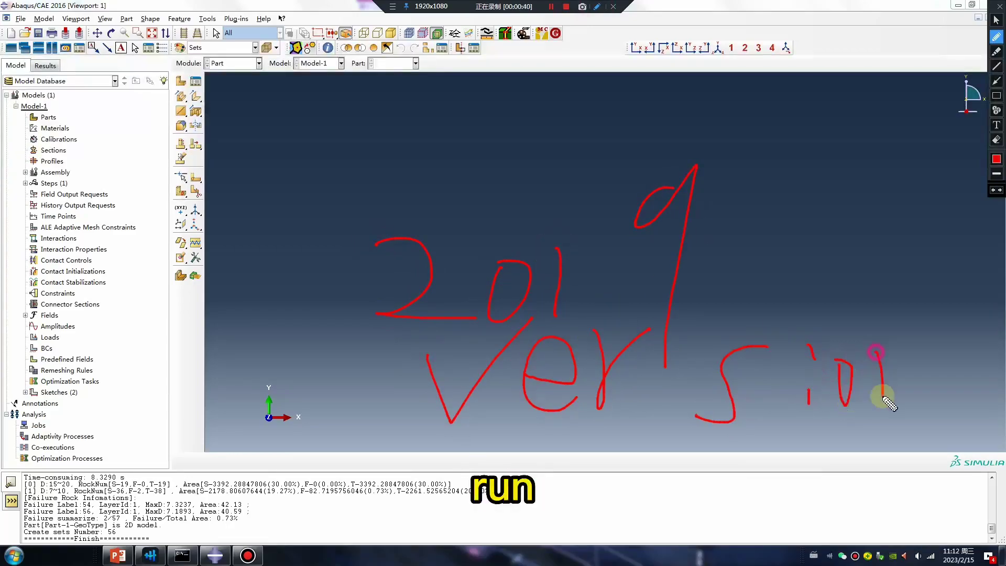
left_click_drag(884, 395, 923, 412)
mouse_move(494, 417)
left_mouse_down()
mouse_move(953, 355)
mouse_move(414, 339)
mouse_move(434, 409)
left_mouse_up()
mouse_move(329, 166)
left_mouse_down()
mouse_move(321, 177)
mouse_move(350, 201)
left_mouse_up()
left_click_drag(375, 100, 375, 194)
mouse_move(432, 168)
left_mouse_down()
mouse_move(508, 162)
mouse_move(522, 189)
left_mouse_up()
left_click_drag(360, 321, 550, 361)
mouse_move(636, 365)
left_mouse_down()
mouse_move(403, 159)
mouse_move(468, 333)
left_mouse_up()
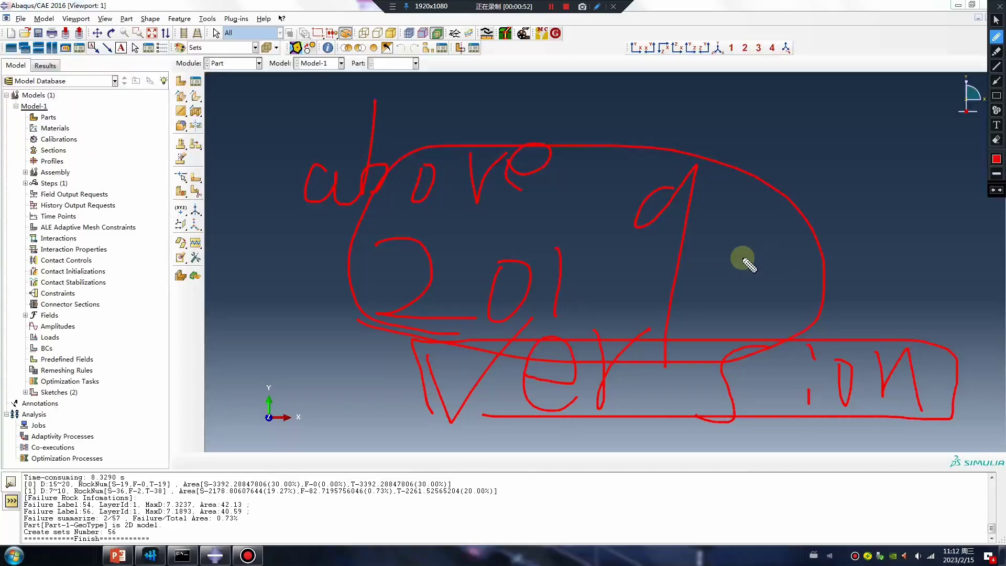
key("Escape")
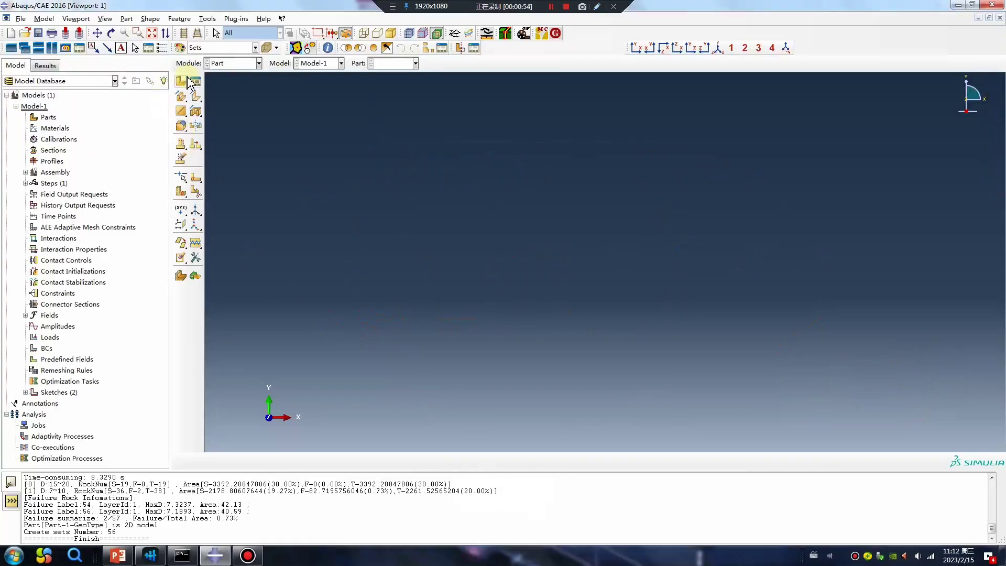
Create a 2D planar deformable shell part from a circle of radius 60 centred at the origin, and save its sketch
left_click(181, 82)
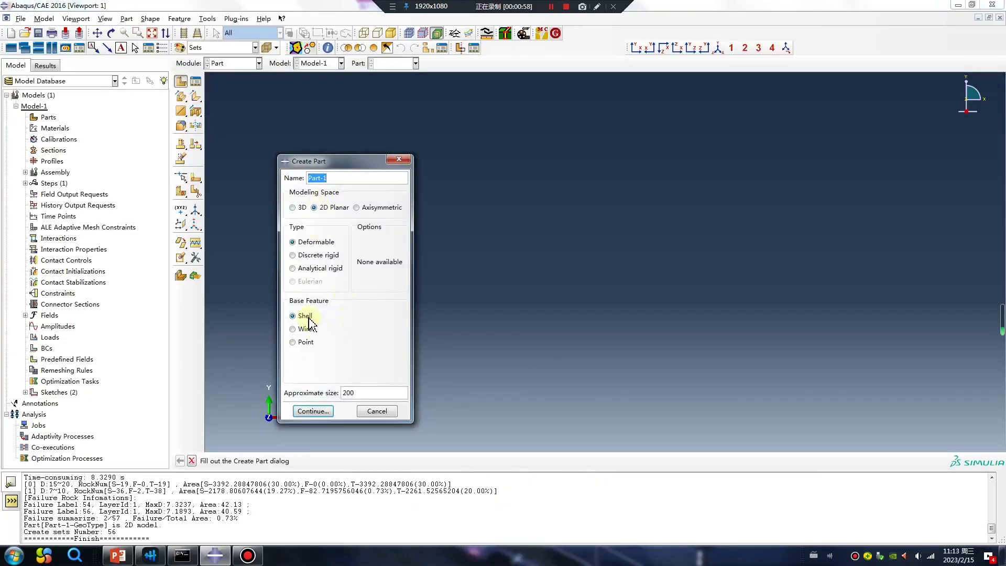
left_click(313, 411)
left_click(181, 98)
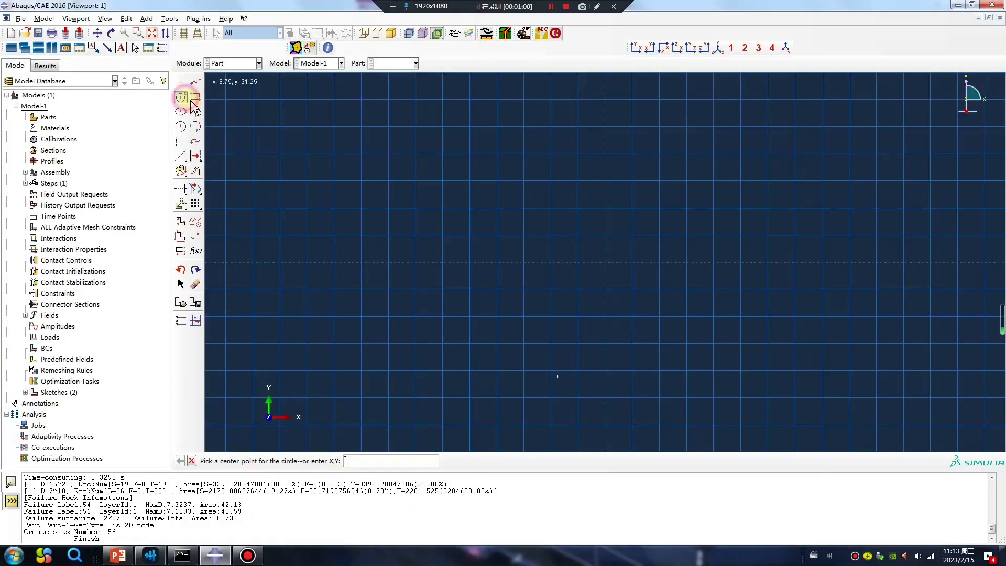
left_click(605, 263)
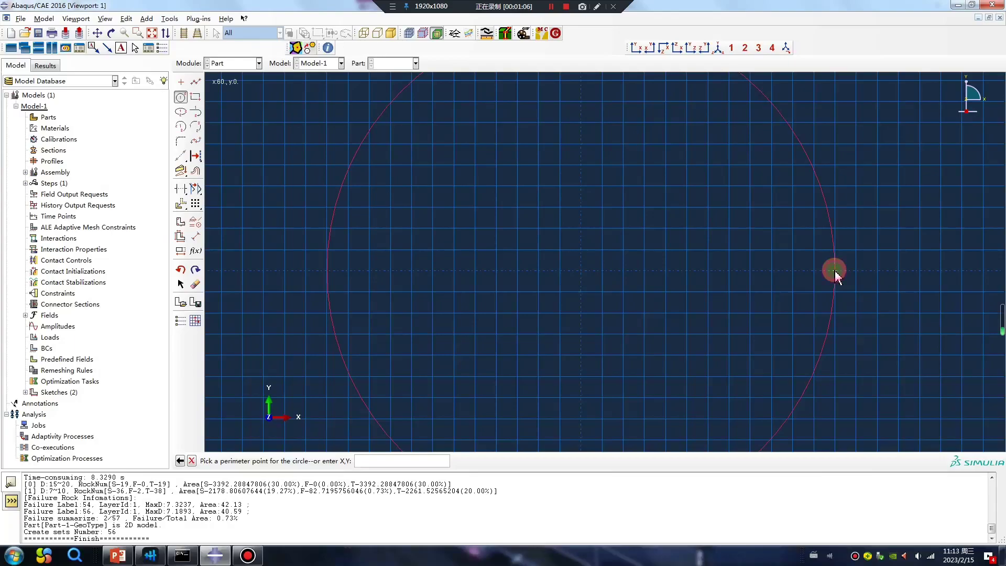
left_click(835, 273)
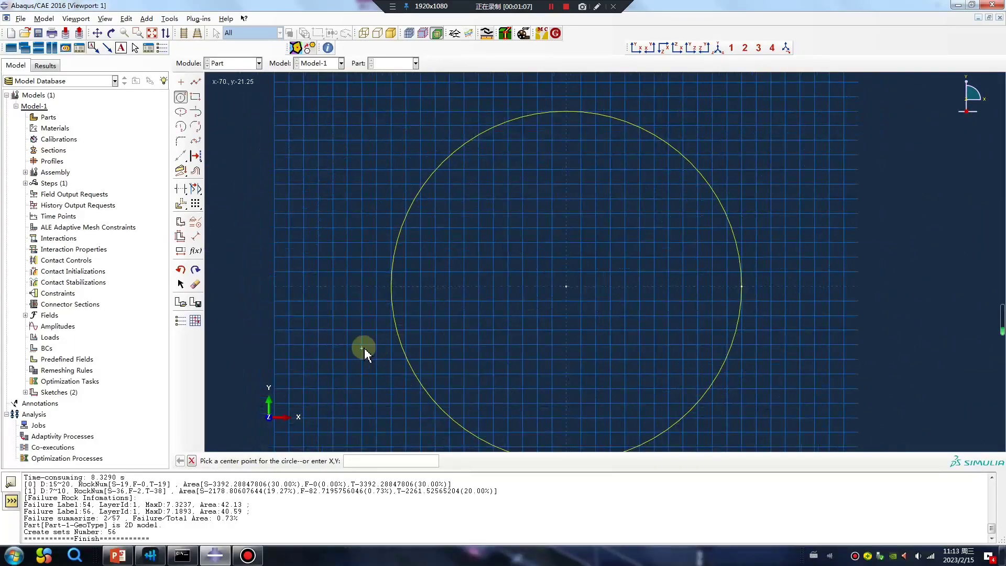
left_click(196, 304)
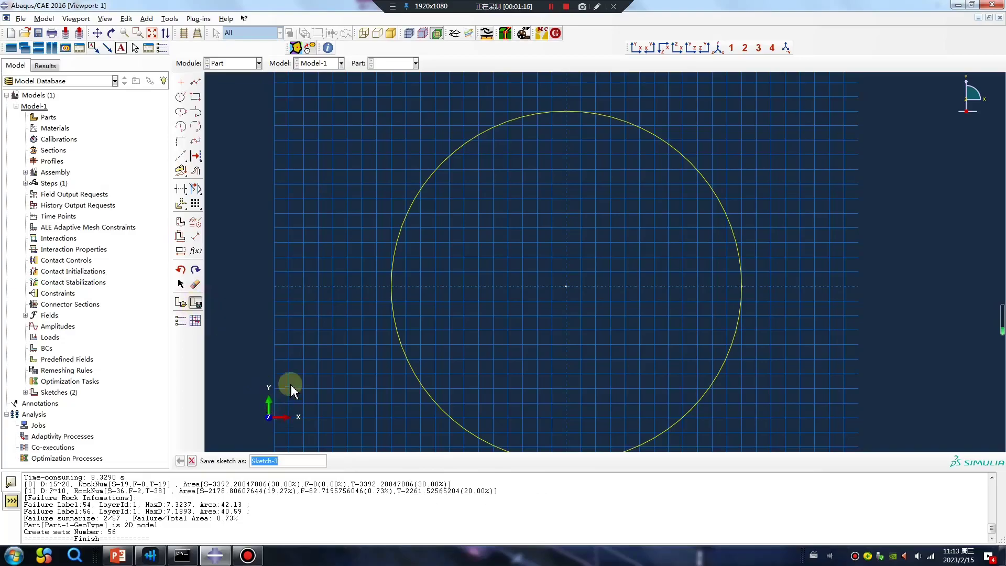
left_click(330, 460)
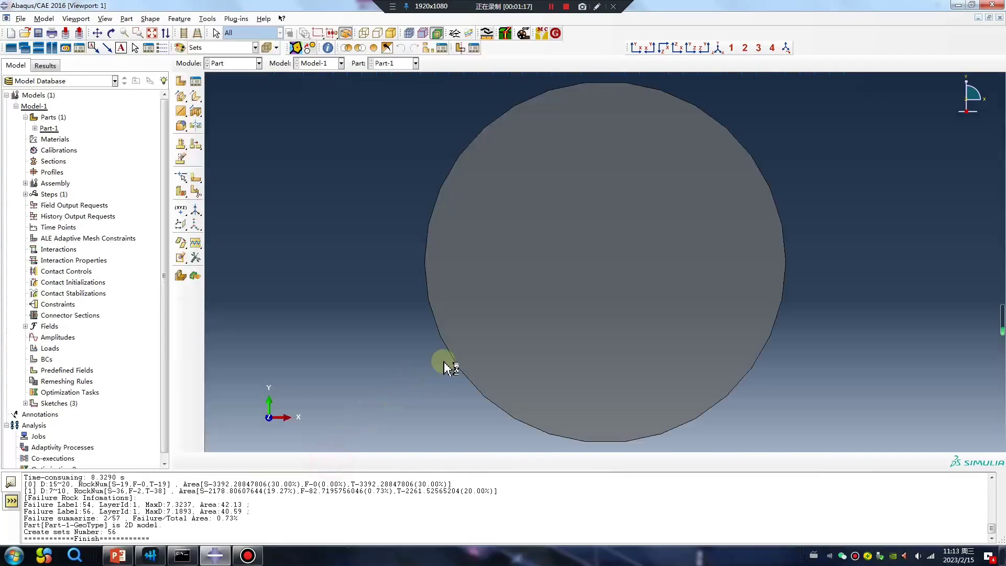
Set the viewport color coding to Part defaults for the new disc
scroll(444, 363, "down", 2)
left_click(237, 51)
left_click(215, 126)
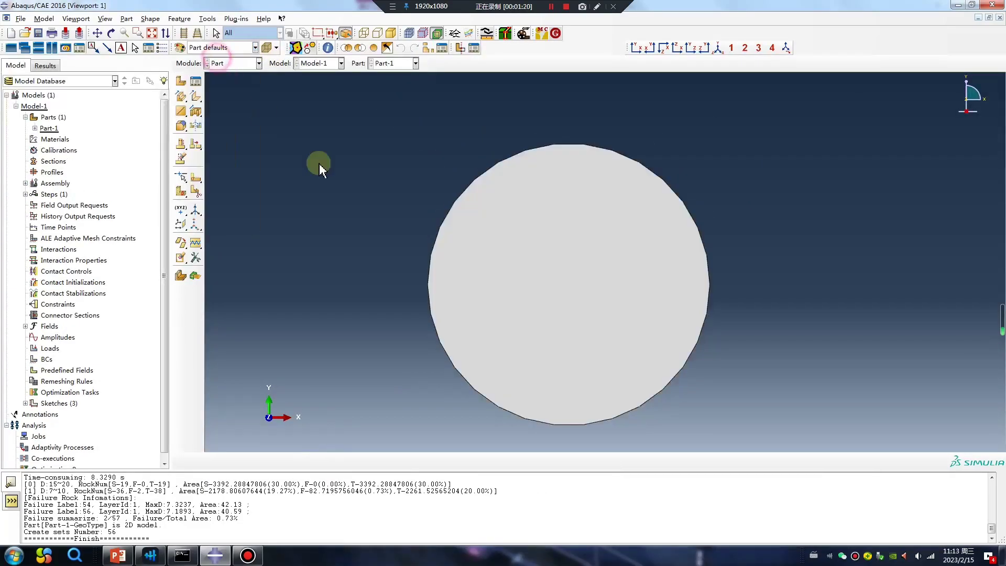
scroll(391, 303, "down", 1)
In the Mesh module, set the disc's mesh controls to Quad elements
left_click(230, 64)
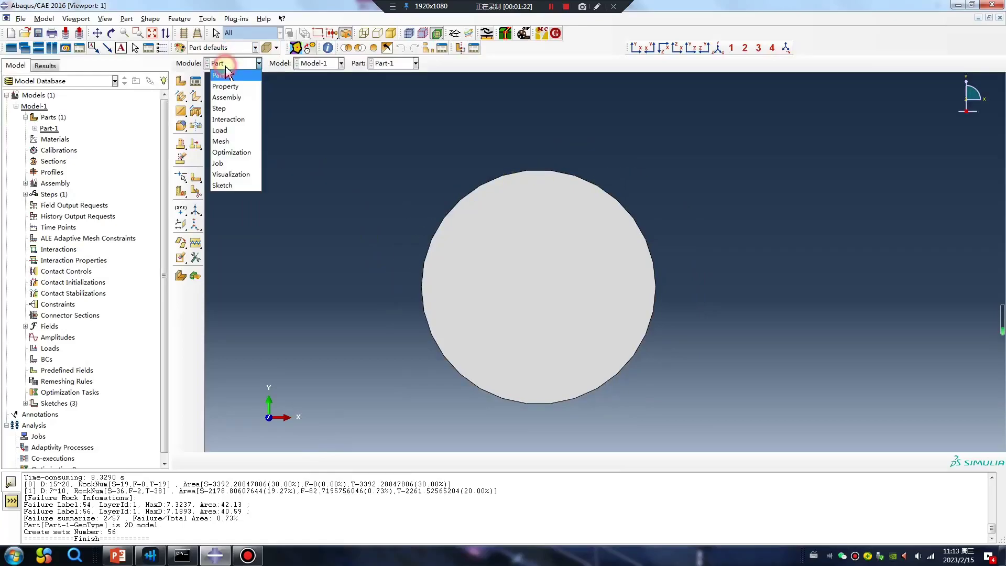
left_click(222, 143)
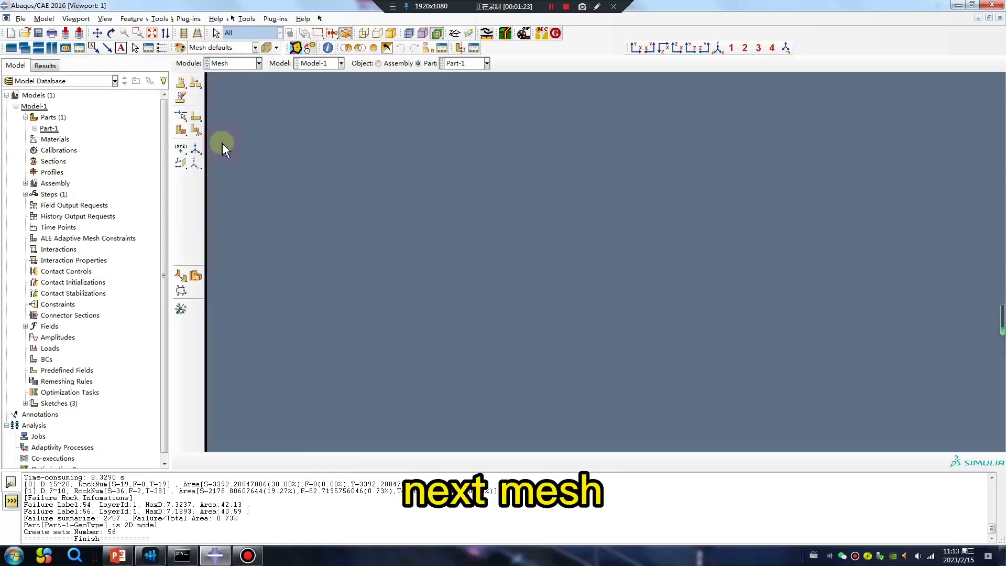
left_click(194, 95)
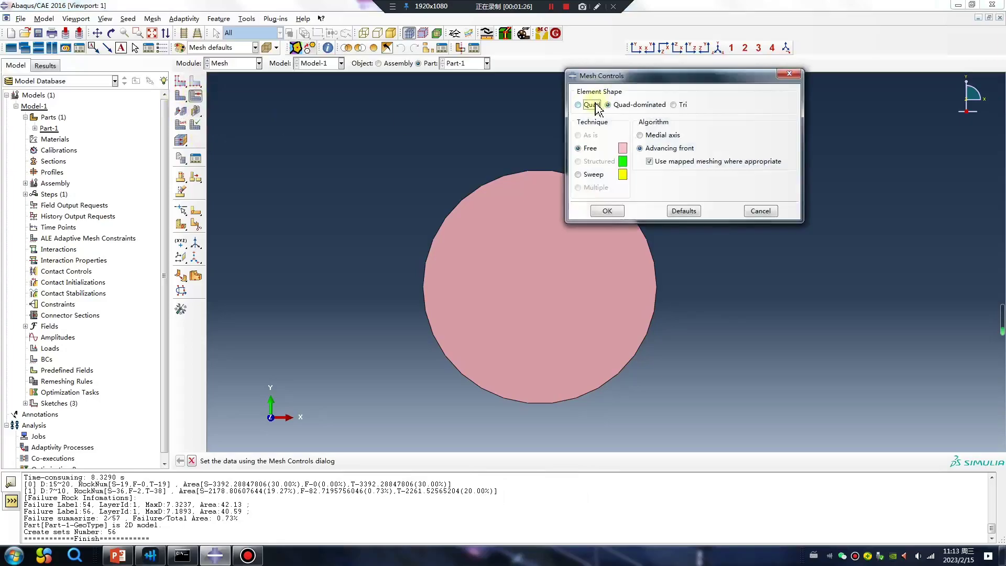
left_click(578, 104)
left_click(607, 211)
Seed the disc with an approximate global size of 2 and mesh the part
left_click(181, 81)
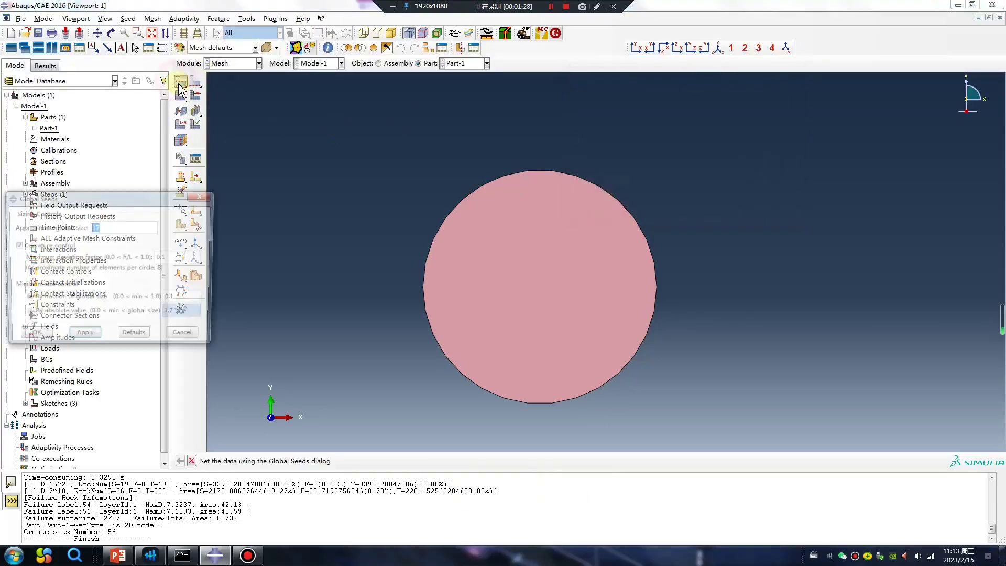
double_click(97, 228)
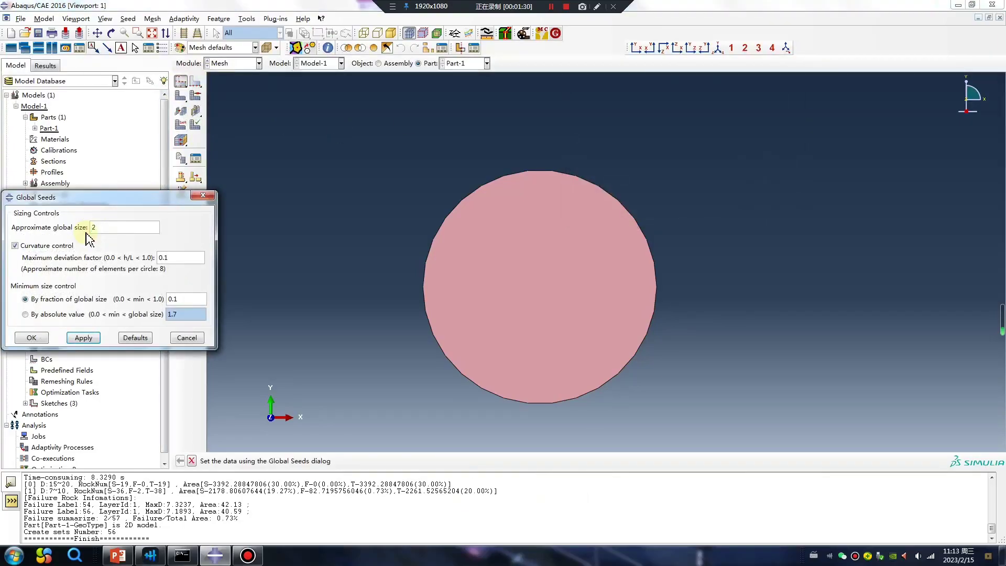
type("2")
left_click(84, 338)
left_click(34, 337)
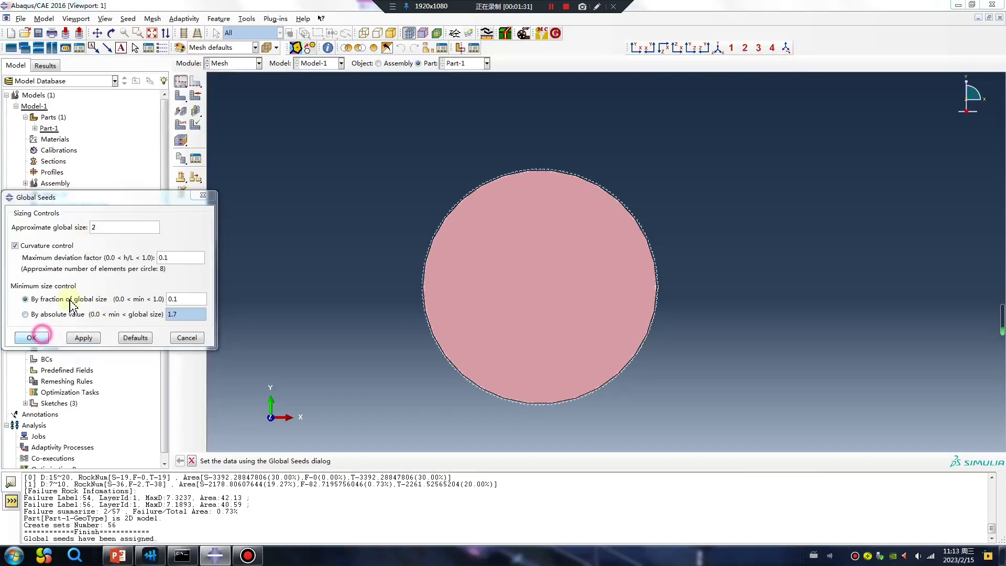
left_click(181, 96)
key("Return")
Start a face partition sketch on the disc in the Part module and draw two small circles inside it as aggregates
left_click(231, 64)
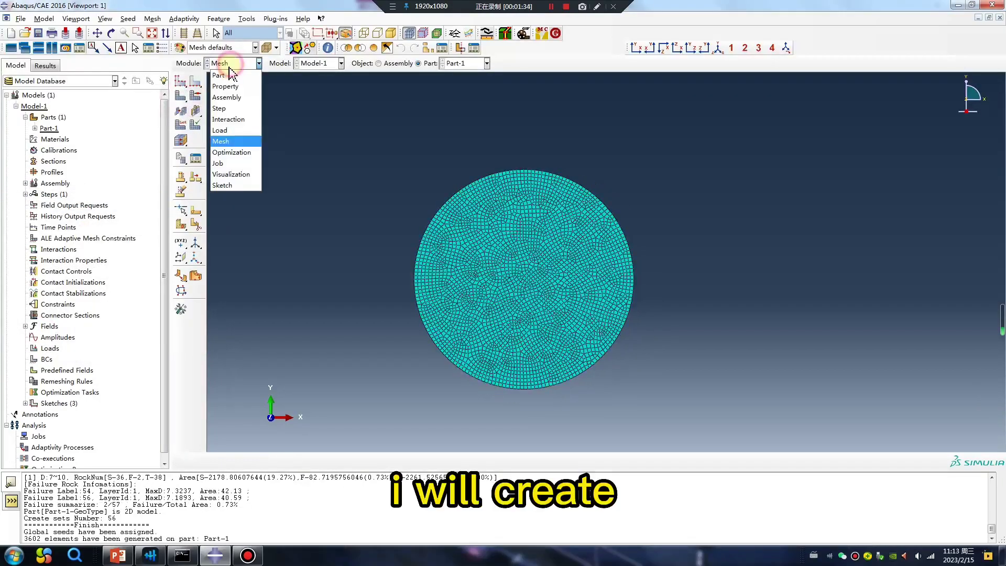
left_click(227, 80)
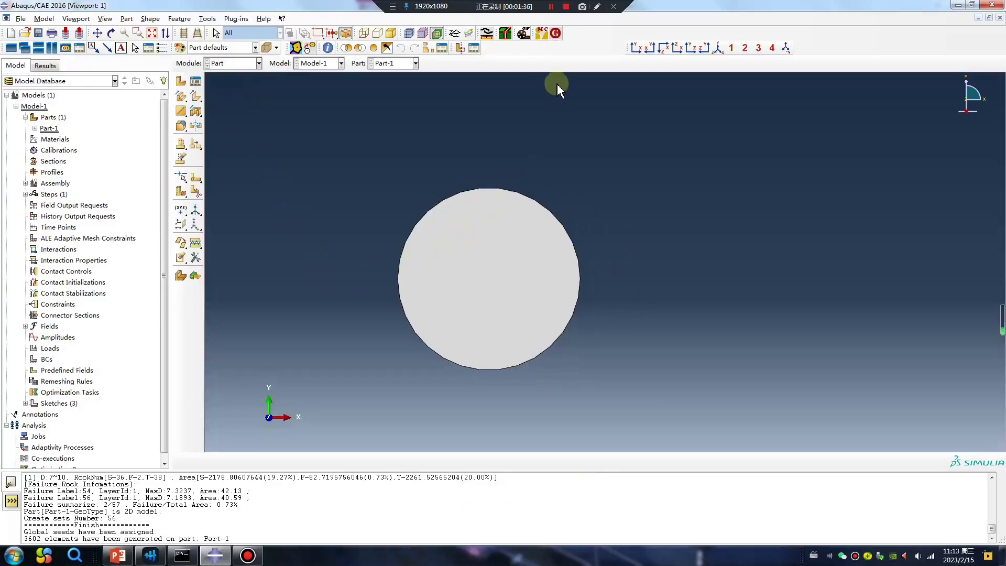
left_click(197, 181)
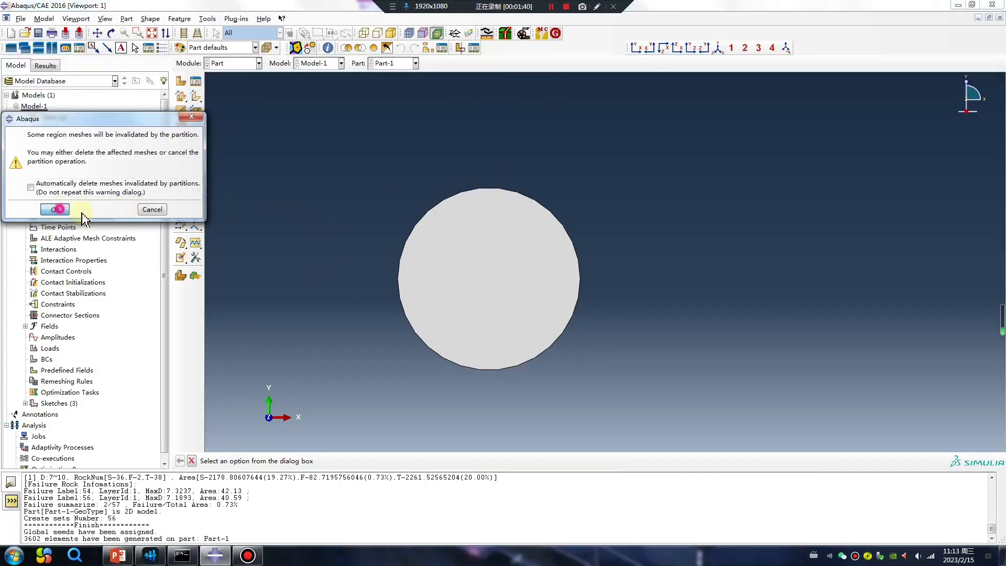
left_click(110, 208)
left_click(181, 98)
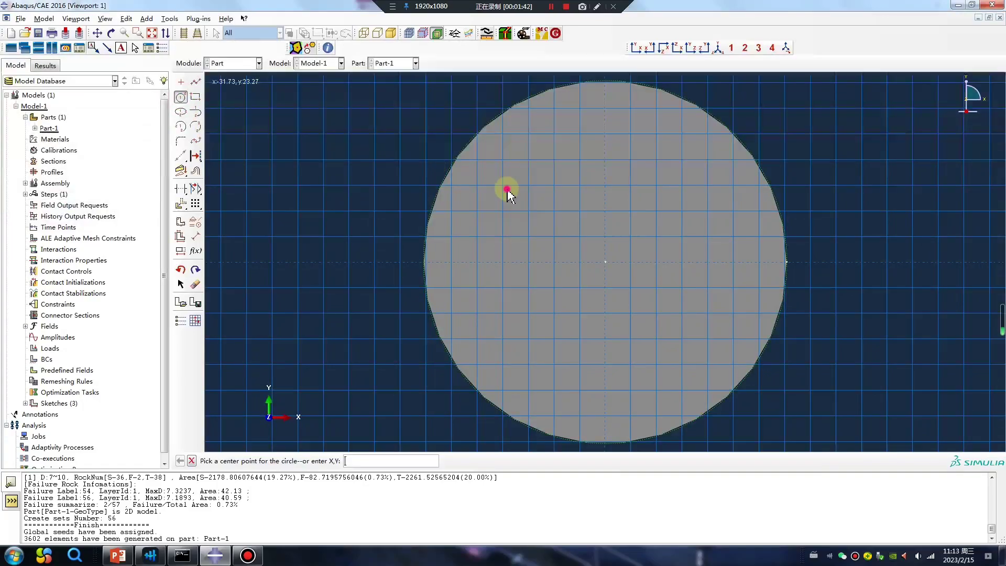
left_click(508, 192)
left_click(535, 205)
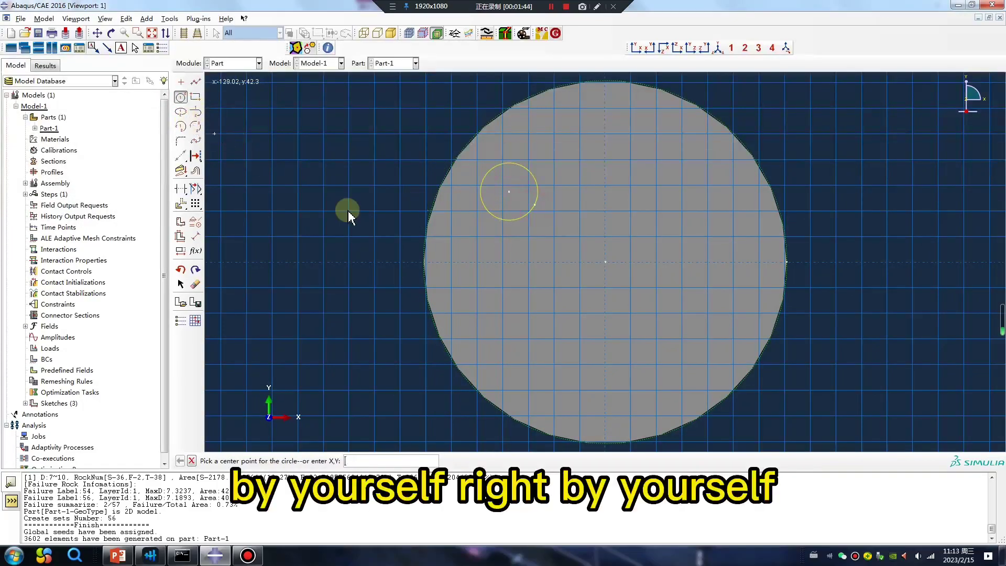
left_click(547, 300)
left_click(573, 319)
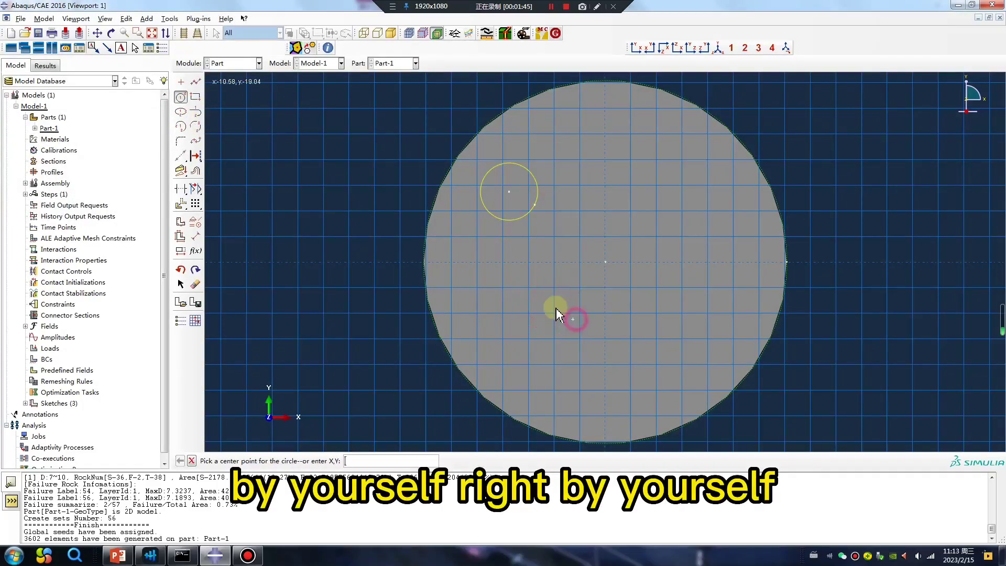
Add a small tilted ellipse near the disc's centre to the partition sketch and discard the whole sketch
left_click(181, 111)
left_click(600, 213)
left_click(623, 199)
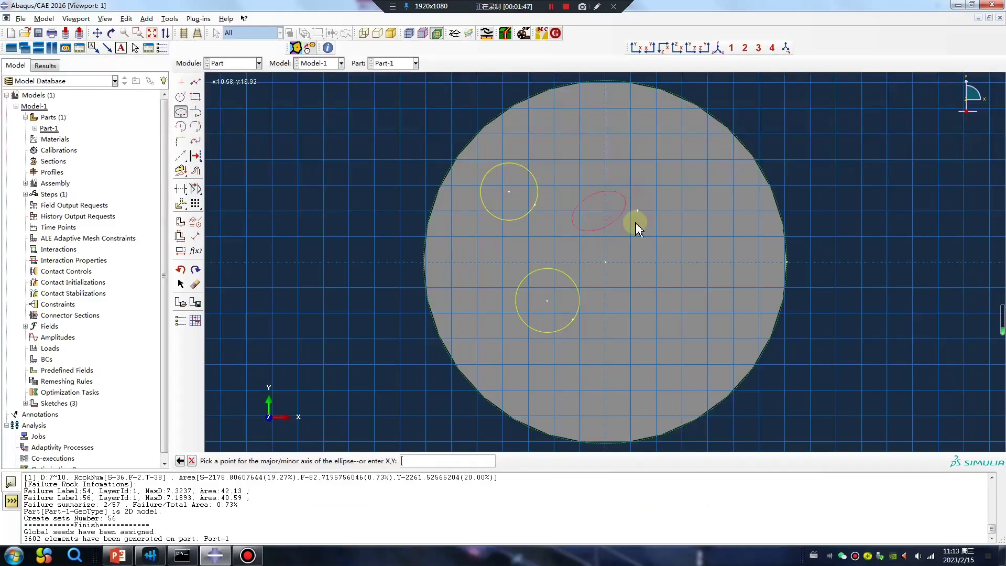
left_click(638, 215)
middle_click(521, 253)
key("Escape")
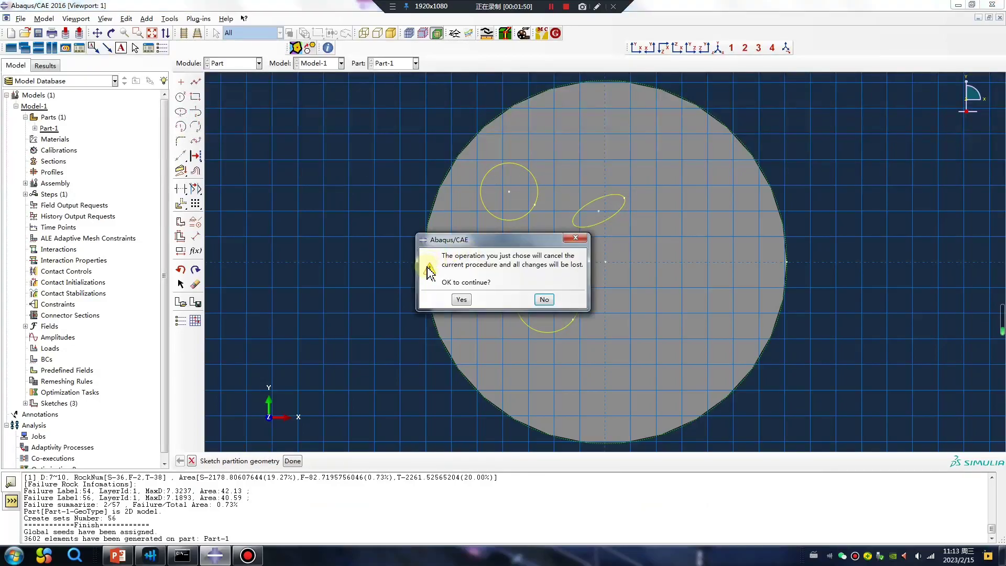
left_click(448, 298)
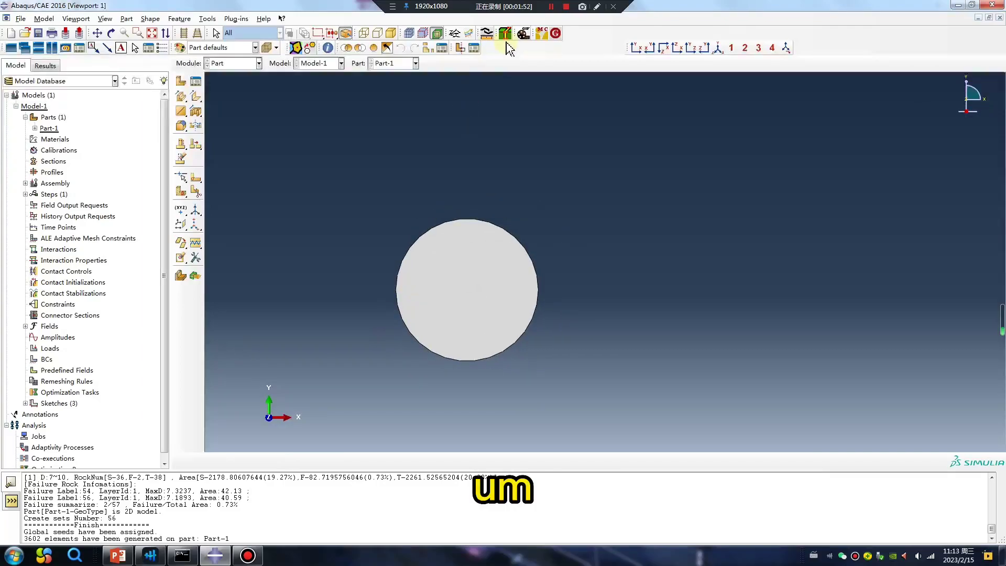
Open the MesoConcrete plug-in and try to generate the aggregates in Part-1 with the GeometricPartition type and a rock gap of 1
left_click(542, 34)
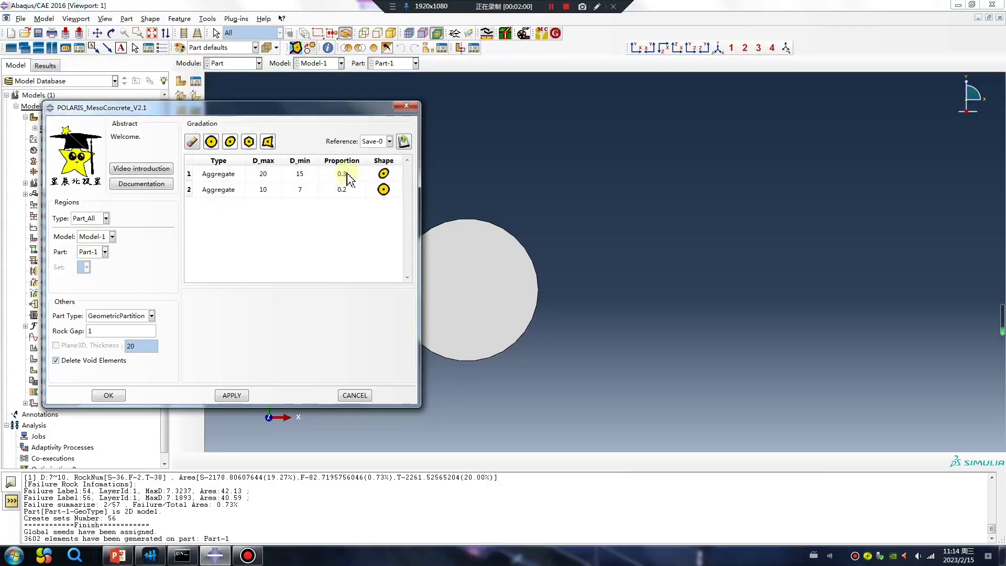
left_click(231, 396)
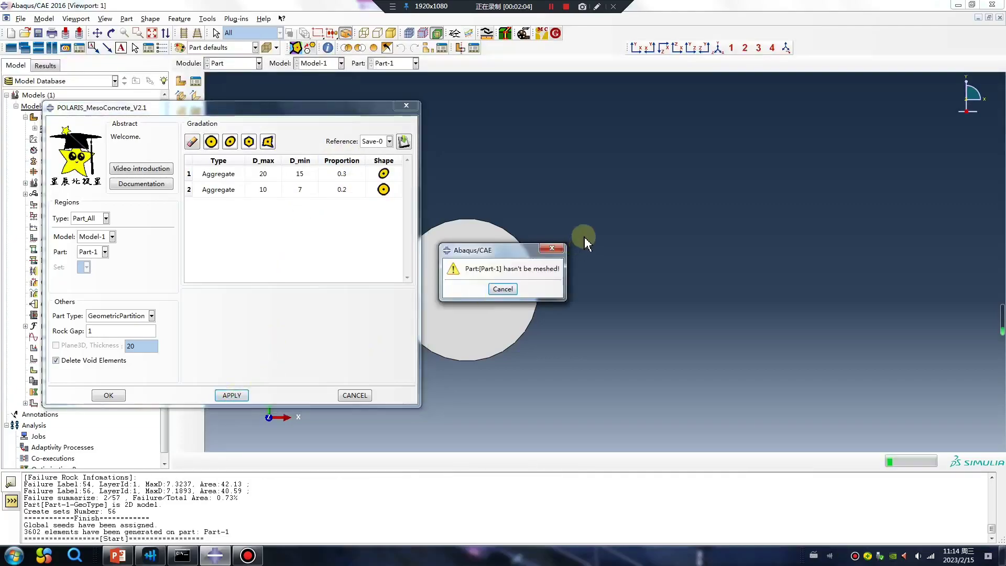
left_click(562, 248)
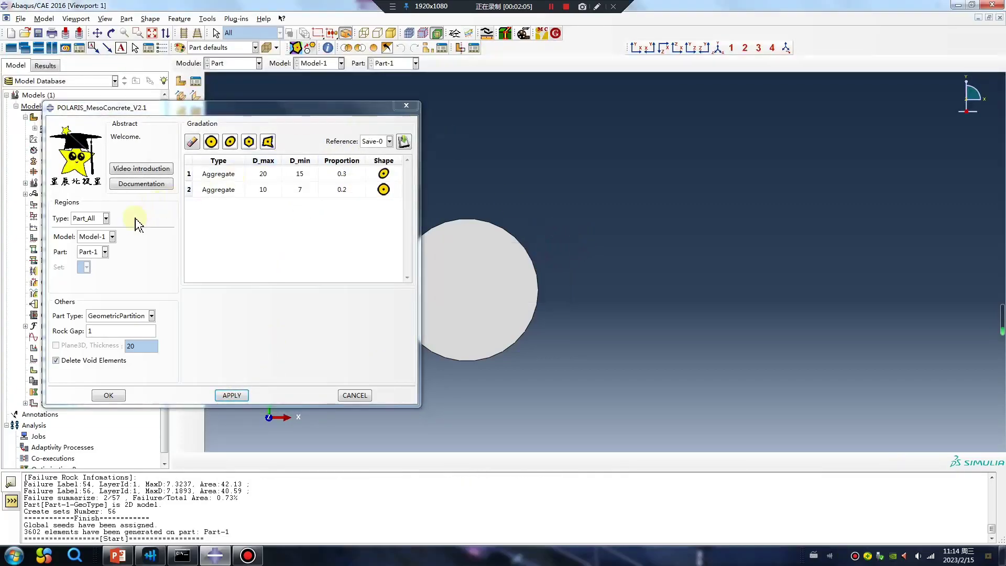
left_click(97, 260)
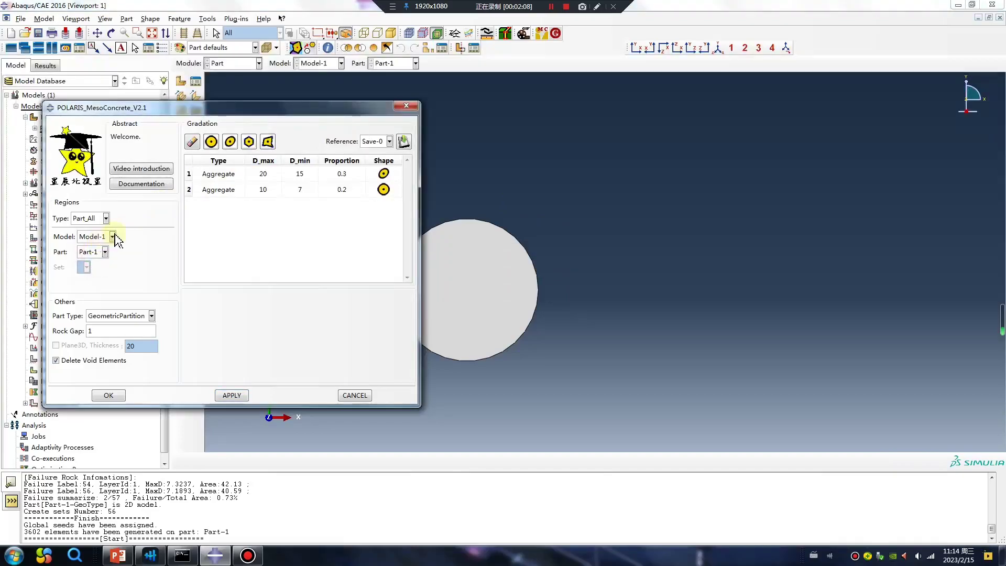
Mesh Part-1 in the Mesh module and generate its aggregates with the plug-in's existing gradation and GeometricPartition settings
left_click(258, 63)
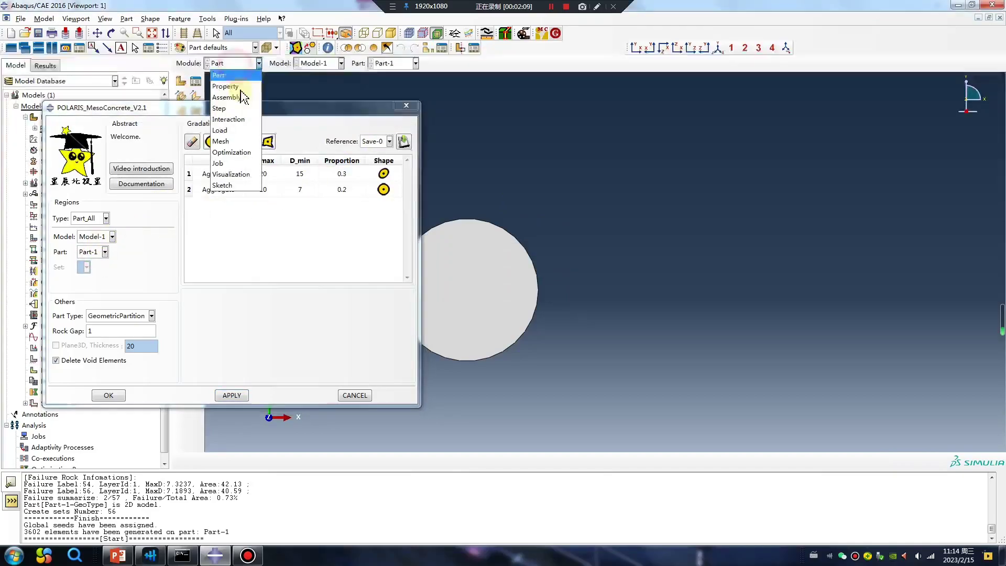
left_click(231, 141)
left_click(181, 95)
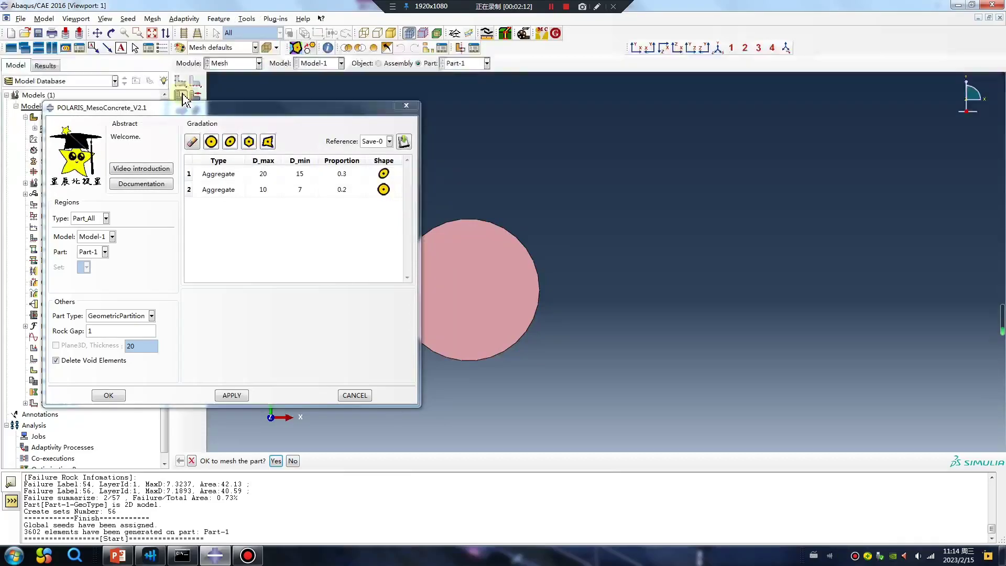
left_click(276, 460)
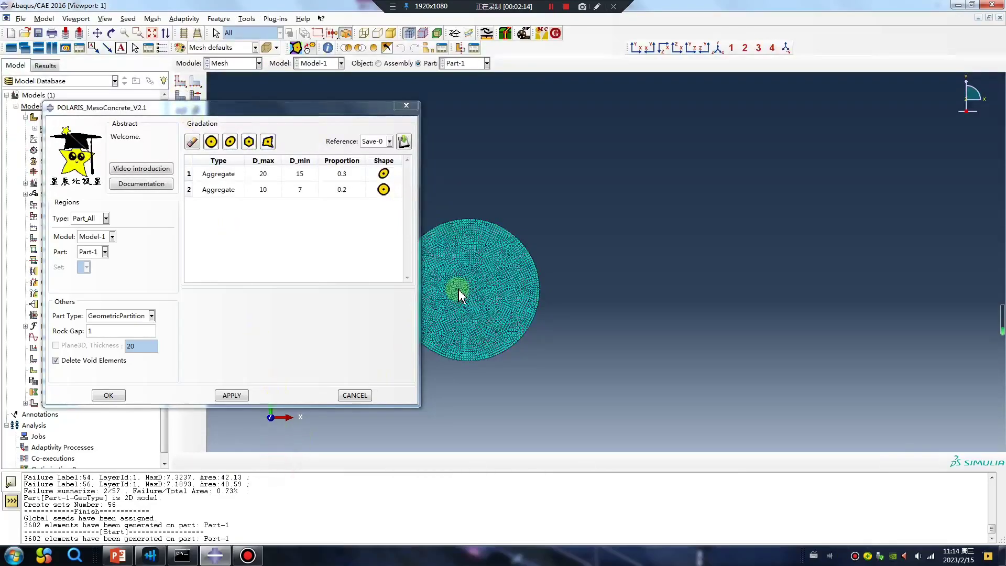
left_click(235, 396)
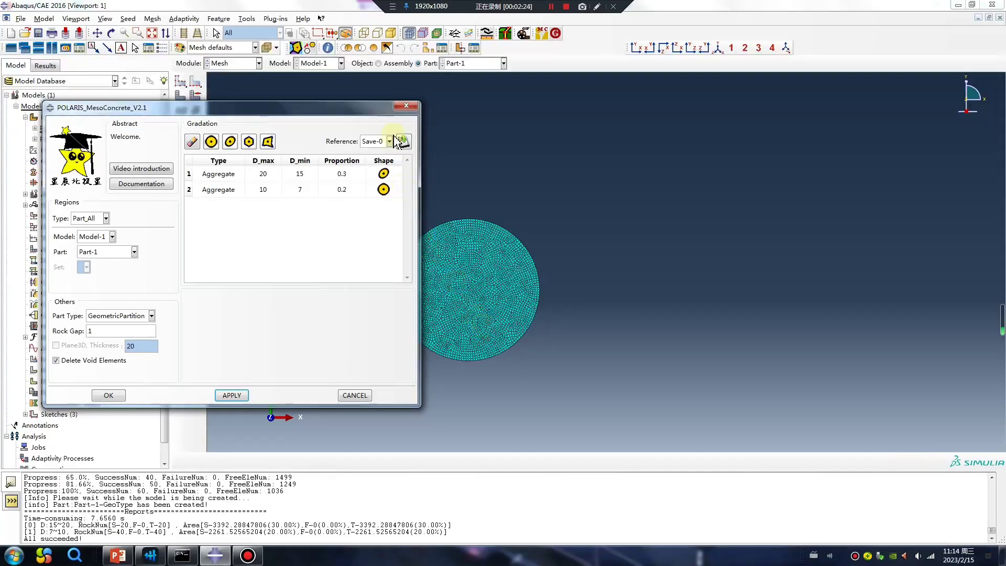
left_click(407, 108)
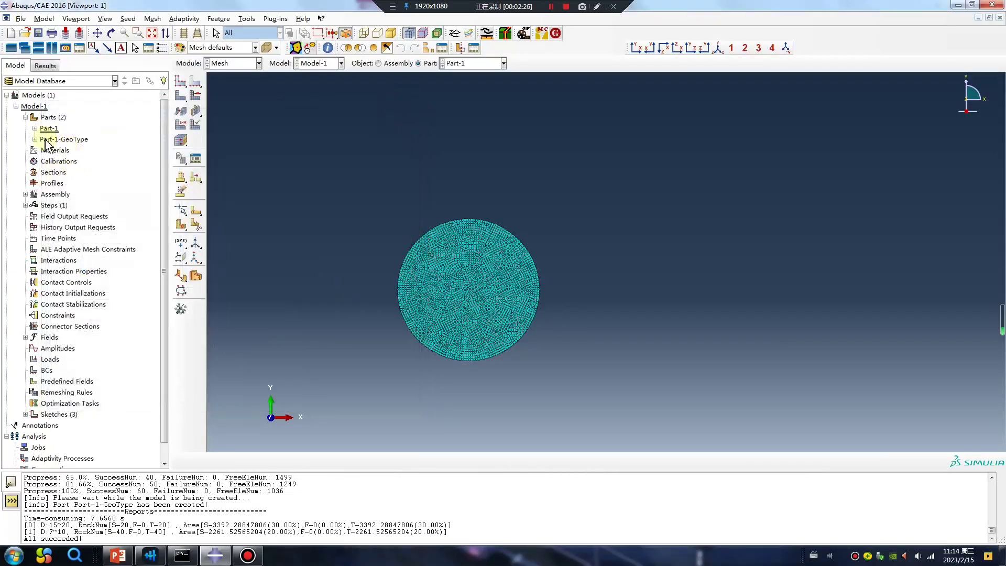
Display the generated Part-1-GeoType part in the Part module and inspect its aggregate layout
left_click(35, 138)
left_click(241, 63)
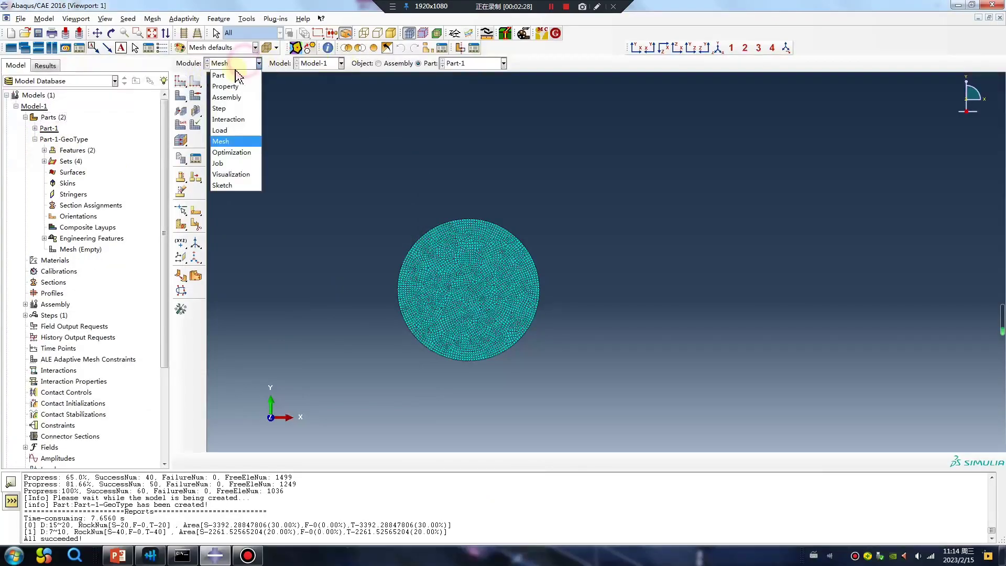
left_click(230, 83)
left_click(403, 88)
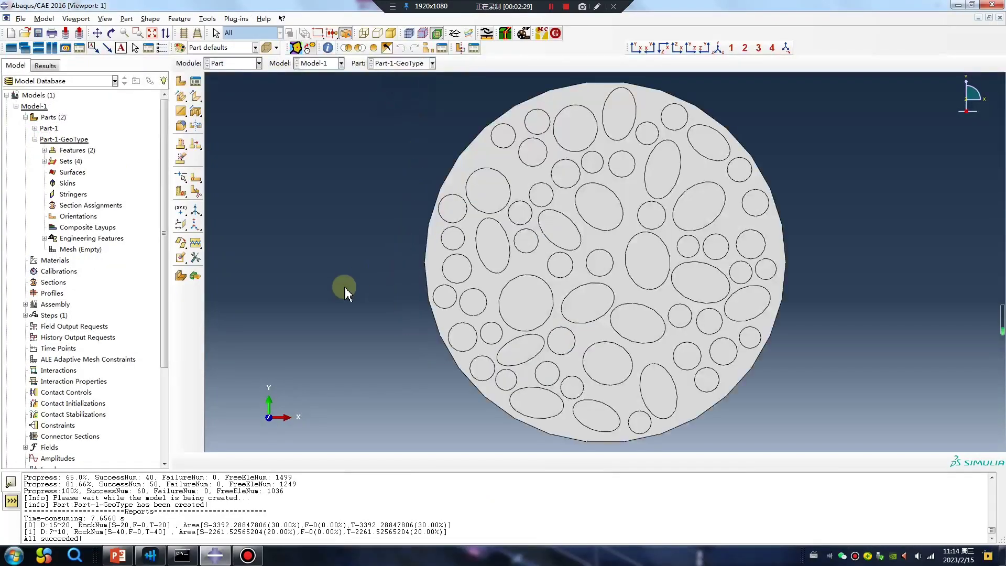
scroll(344, 287, "down", 2)
scroll(517, 242, "up", 2)
scroll(517, 242, "up", 1)
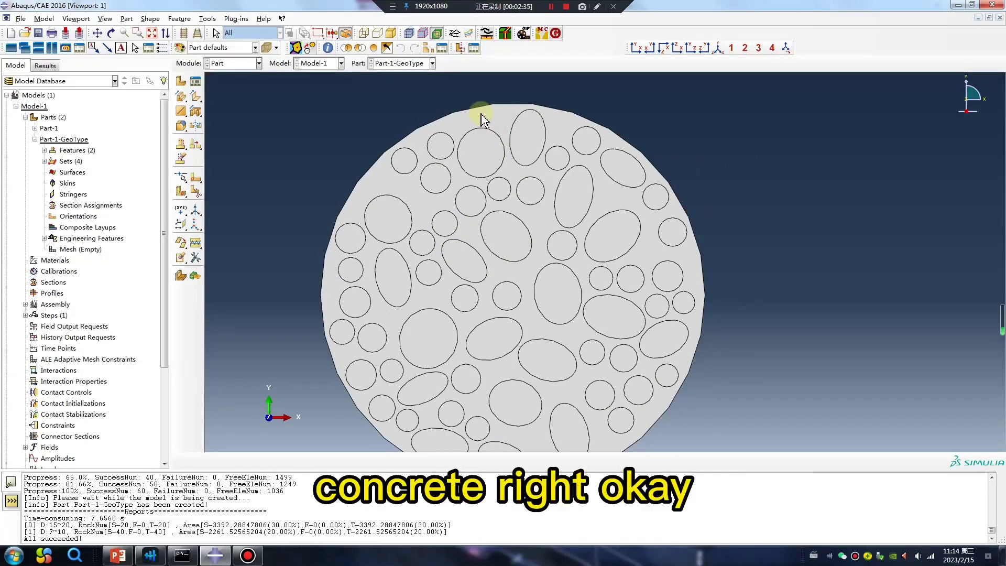
scroll(477, 126, "down", 2)
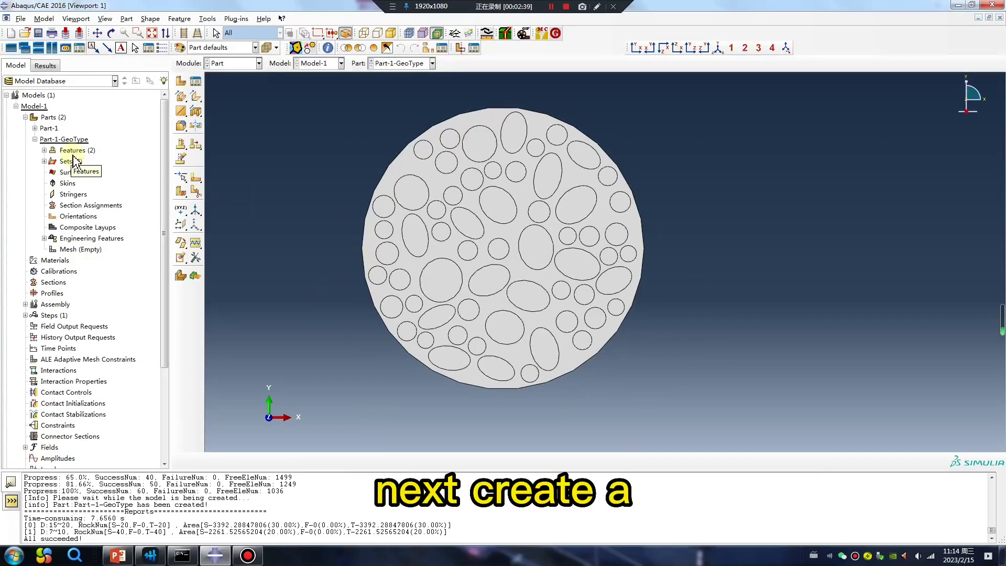
Rename the part Part-1-GeoType to Part-2
left_click(61, 139)
right_click(63, 139)
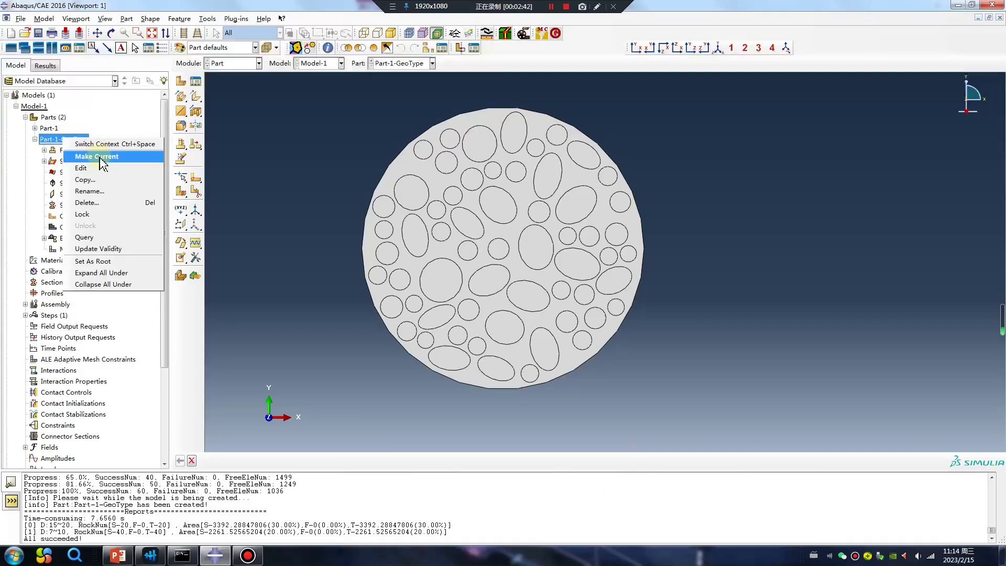
left_click(356, 107)
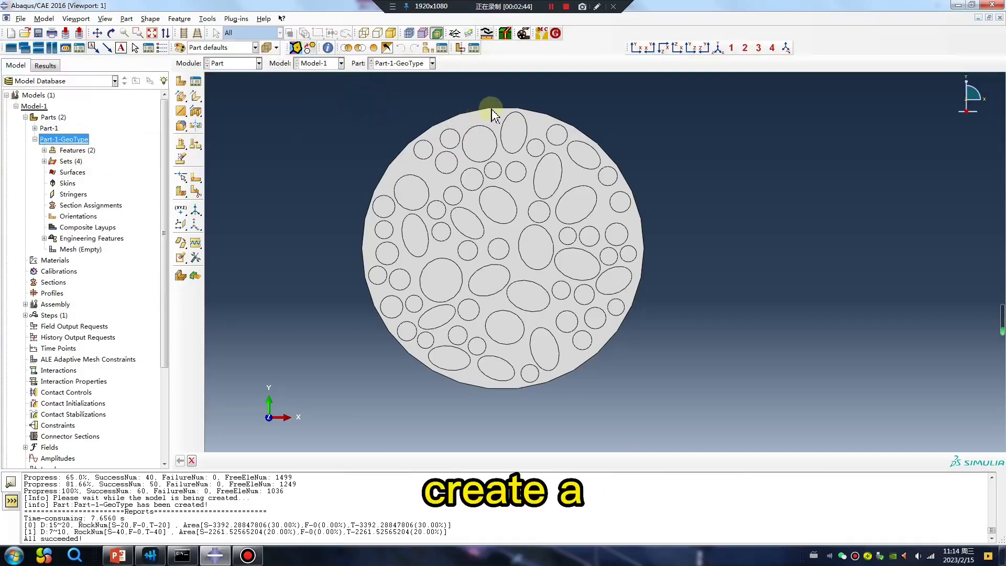
right_click(82, 145)
left_click(105, 193)
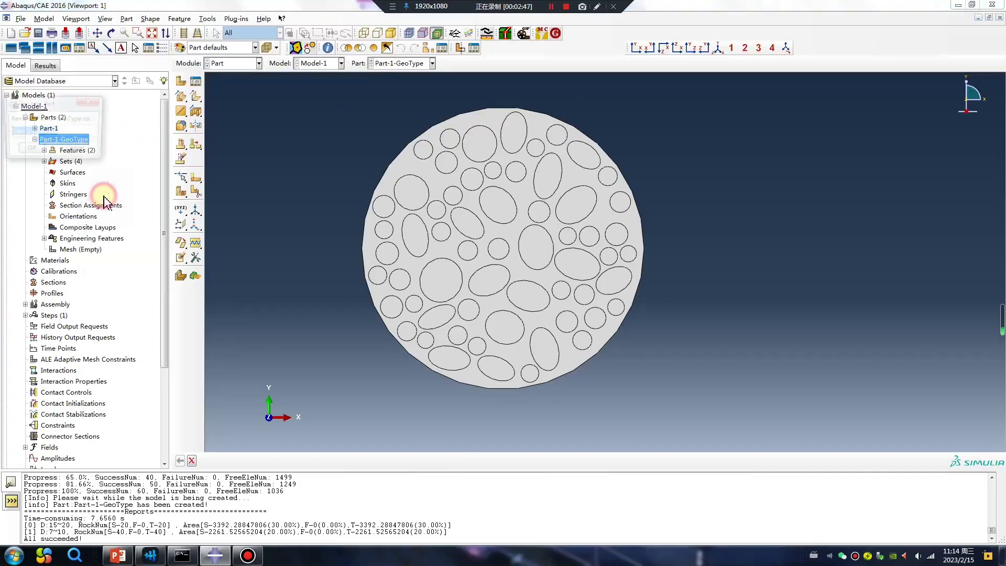
left_click_drag(57, 132, 28, 131)
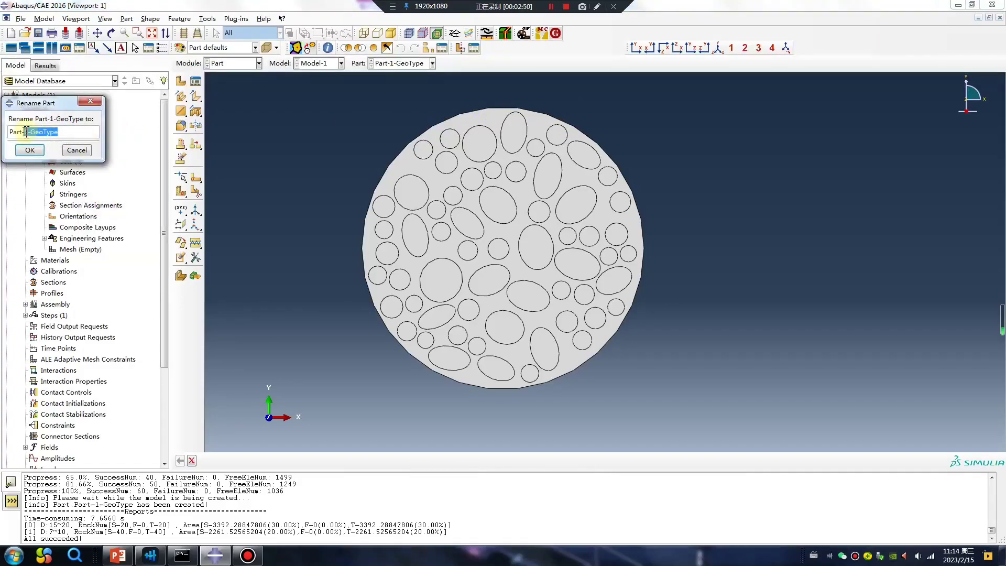
left_click(34, 152)
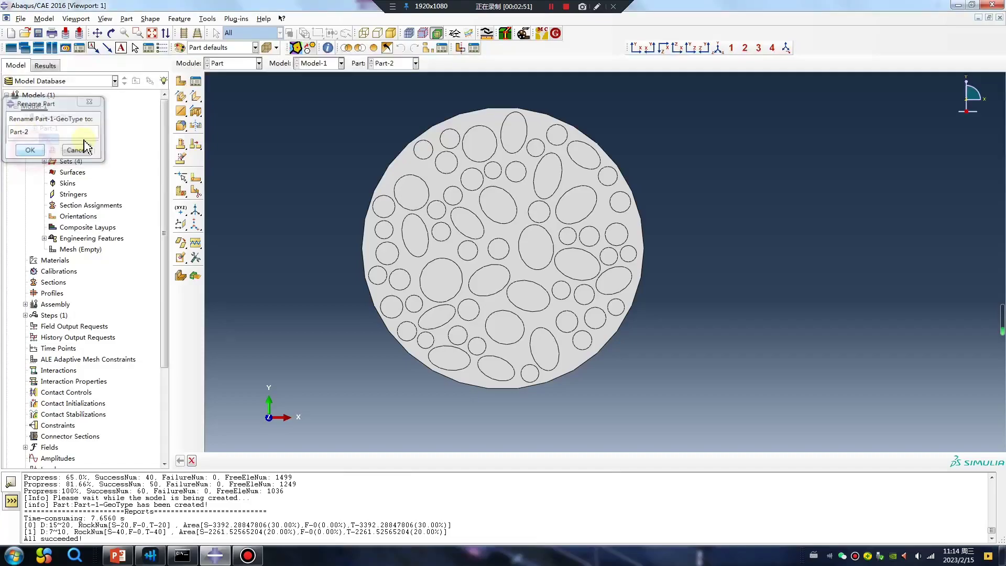
Create a 2D planar deformable shell part with approximate size 200 and add Sketch-3 to its base sketch
left_click(181, 81)
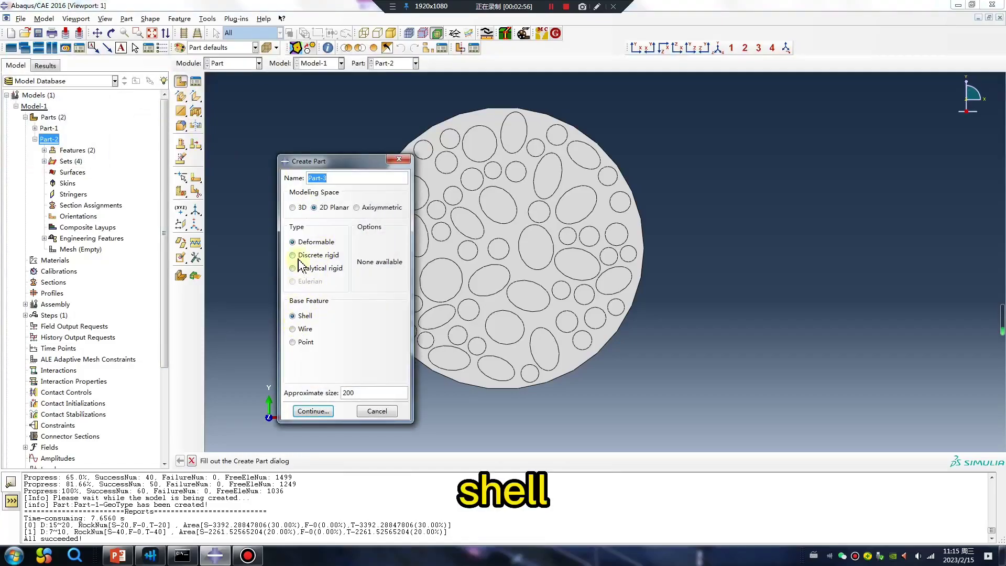
left_click(315, 411)
left_click(182, 304)
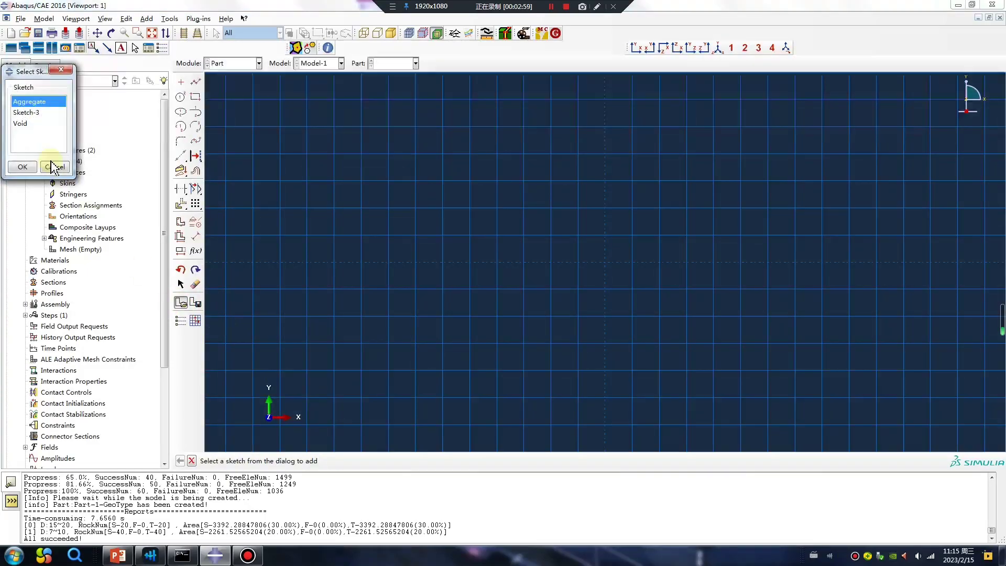
left_click(34, 113)
left_click(26, 166)
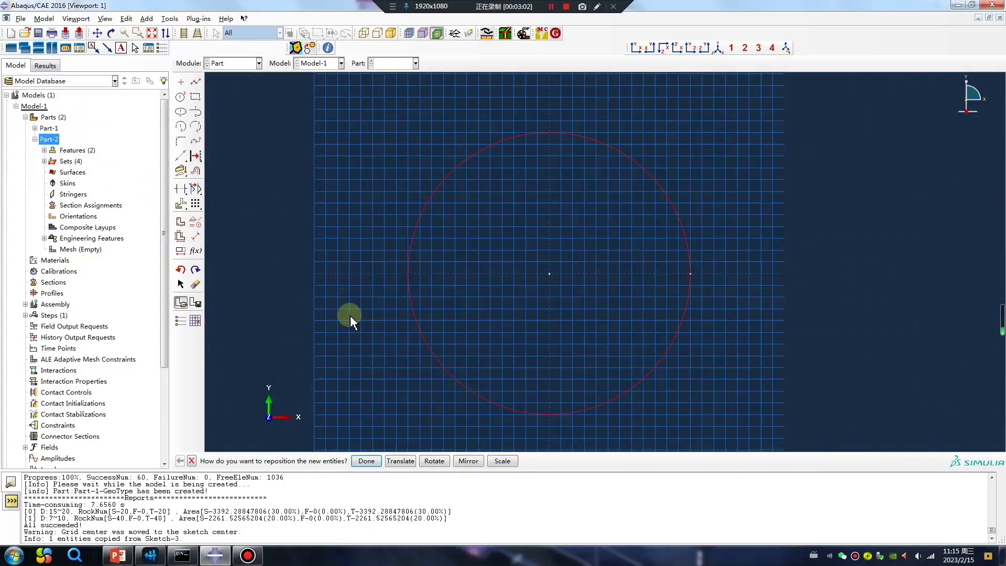
Calculate the loading strip's arc radius as 1.5*60 on the command line
left_click(11, 501)
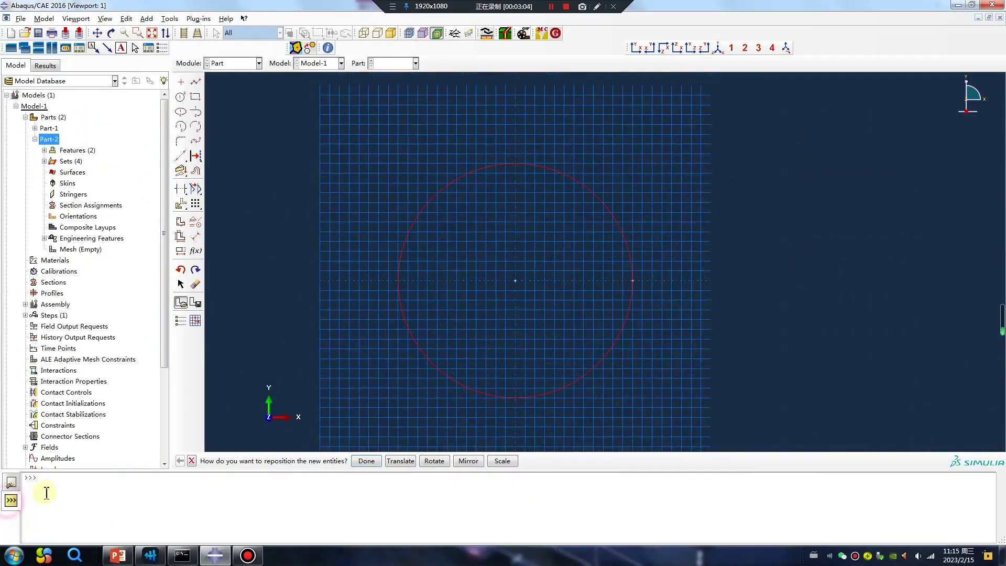
type("1")
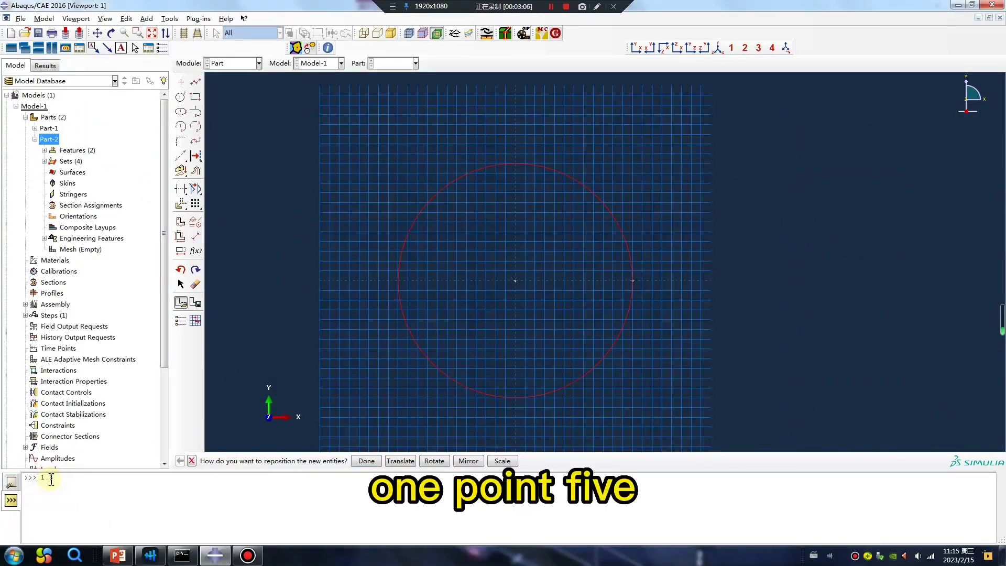
type(".5*")
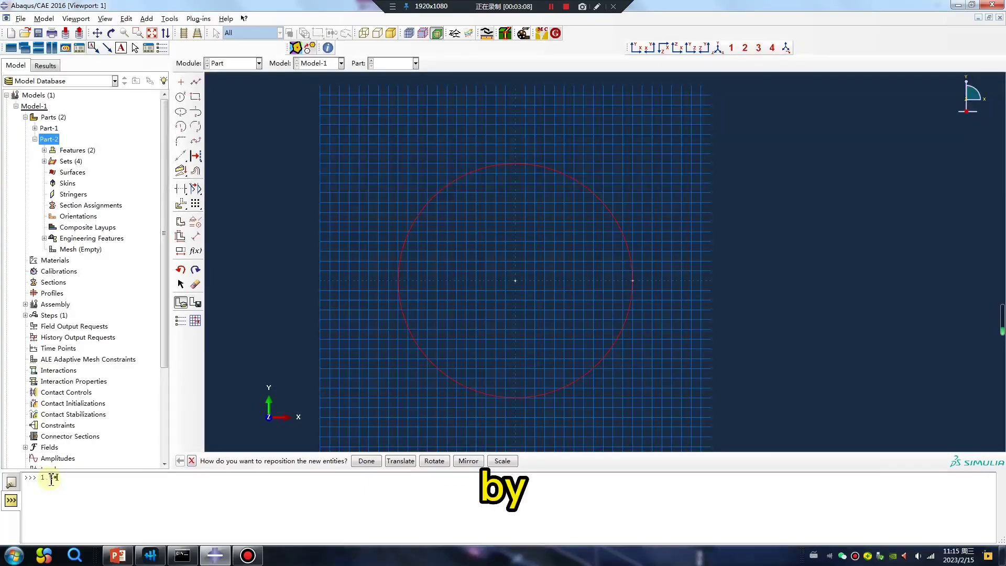
type("60")
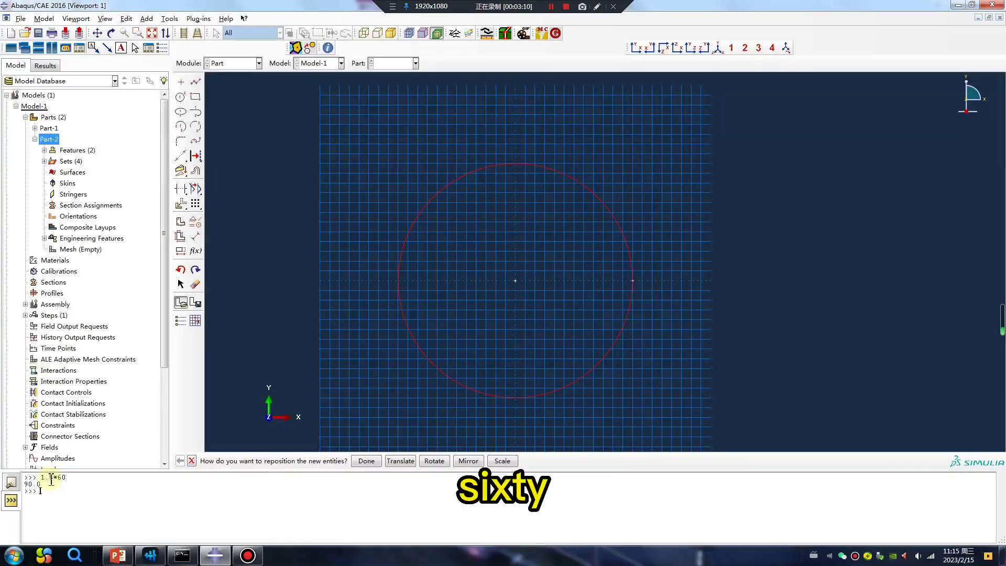
Sketch a vertical line from the circle's topmost point down past its centre and dimension its length as 90
scroll(288, 281, "down", 1)
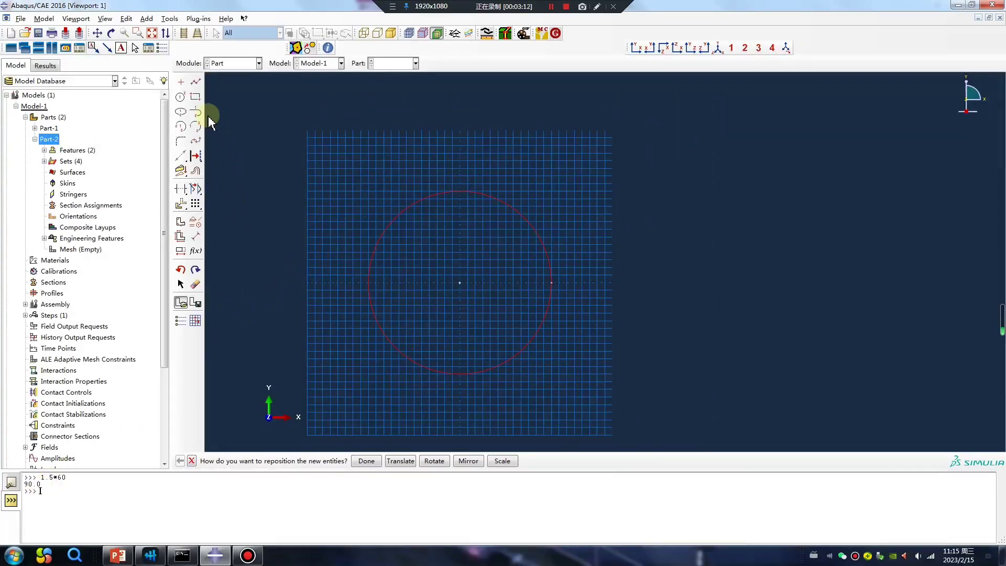
left_click(196, 84)
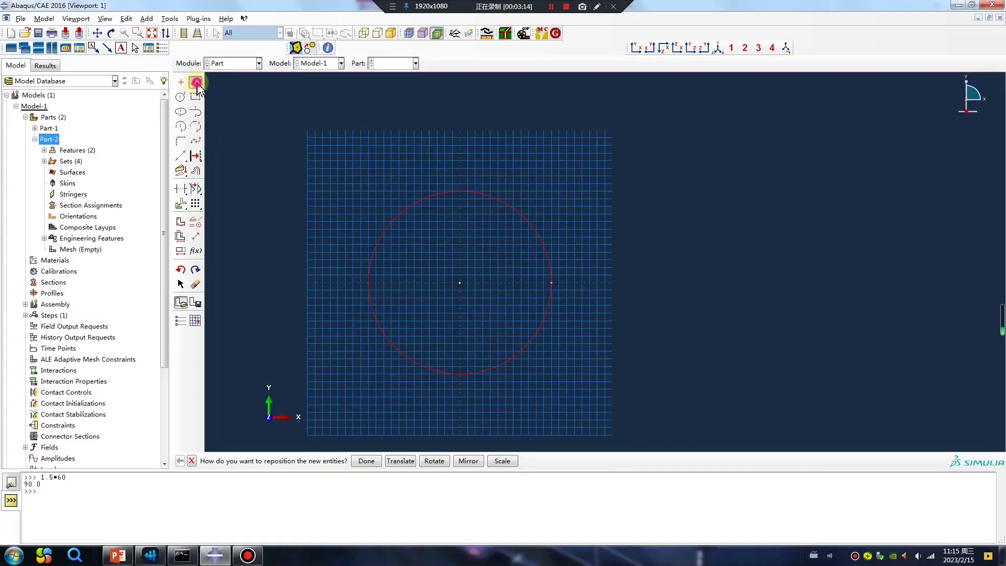
left_click(461, 192)
left_click(461, 337)
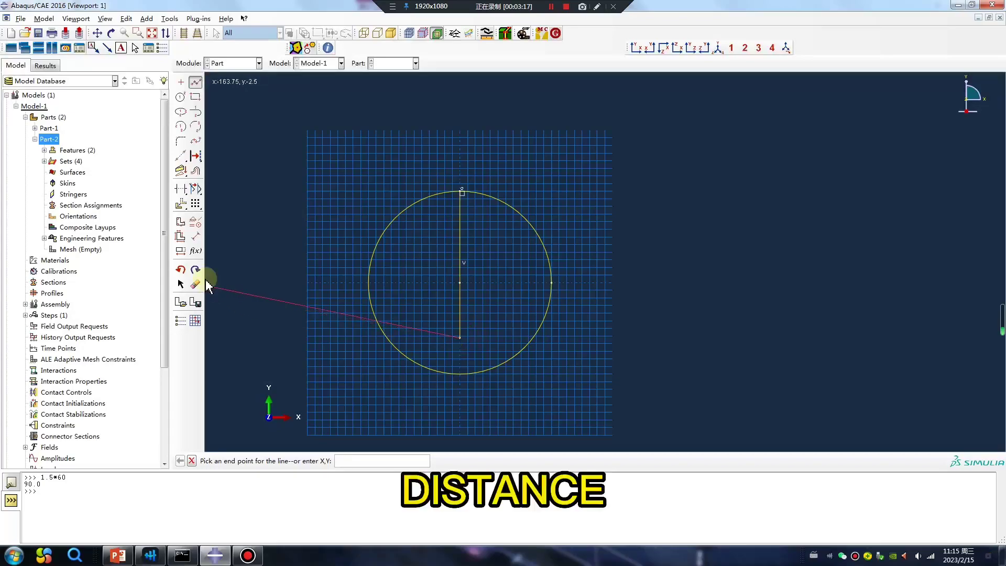
left_click(196, 236)
left_click(464, 246)
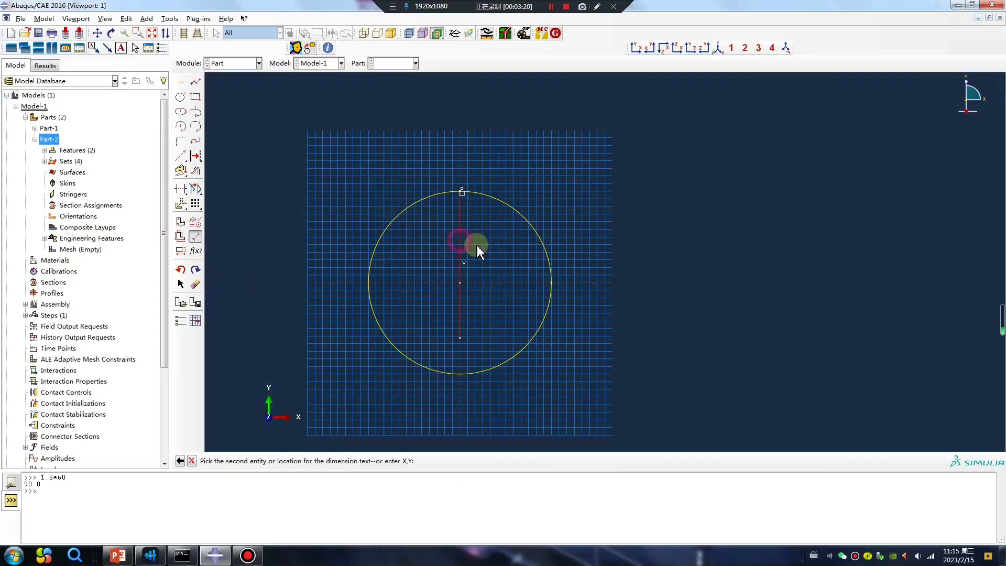
left_click(492, 247)
type("90")
key("Return")
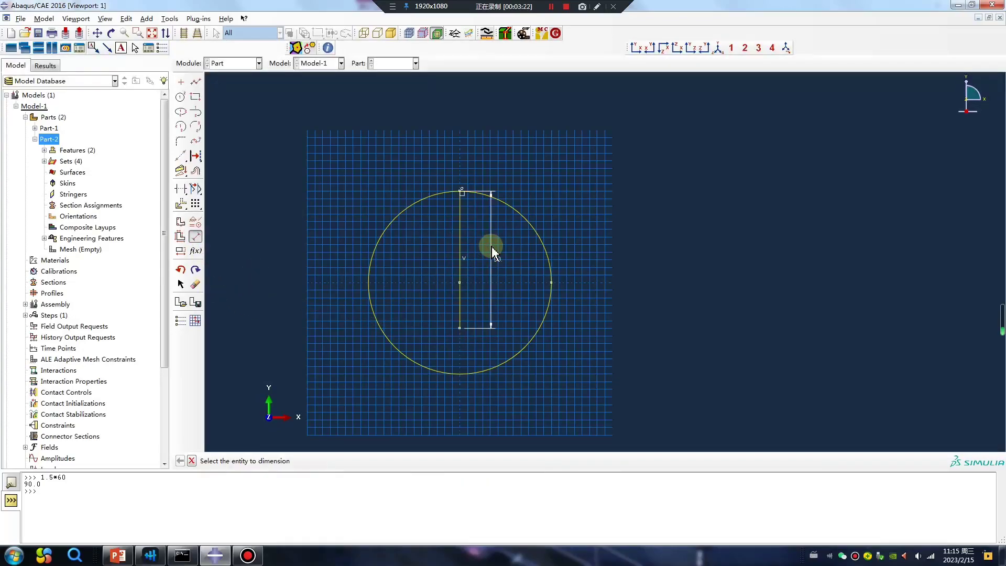
Sketch a circle centred on the vertical line's lower end and passing through its upper end
left_click(185, 98)
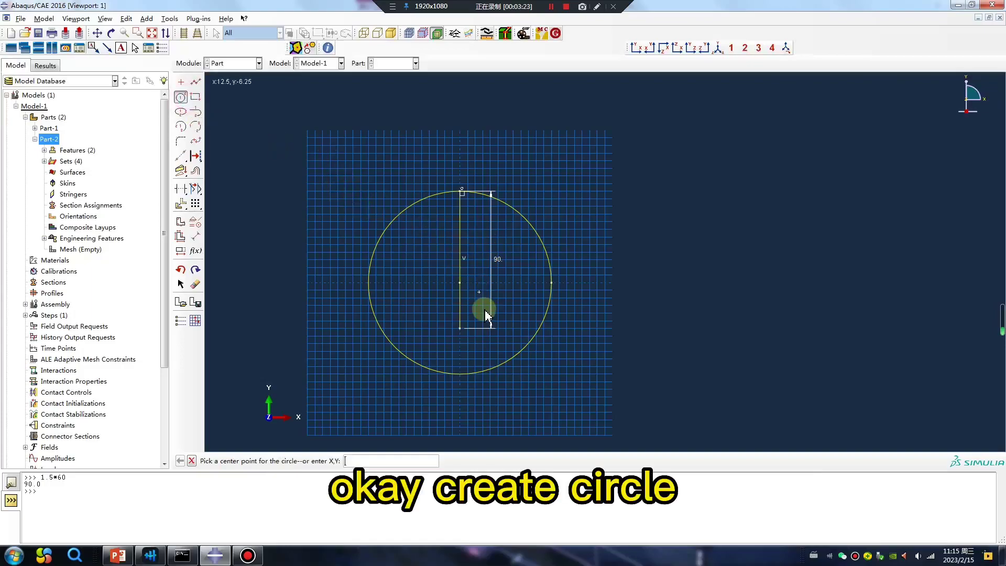
left_click(459, 328)
left_click(460, 193)
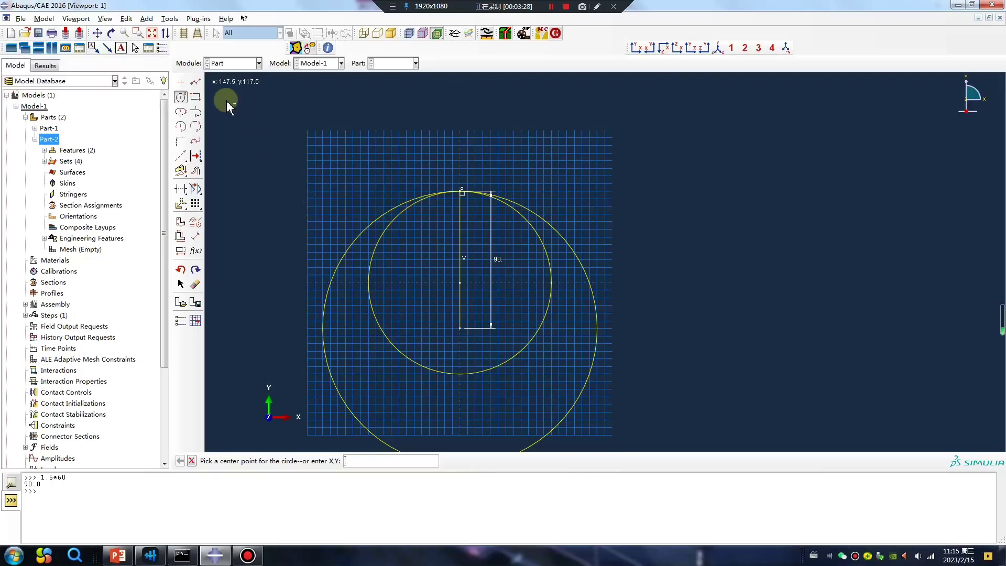
Sketch the strip's straight edges above the disc: a horizontal line about 65 long with a vertical line down to the larger circle at each end
left_click(196, 83)
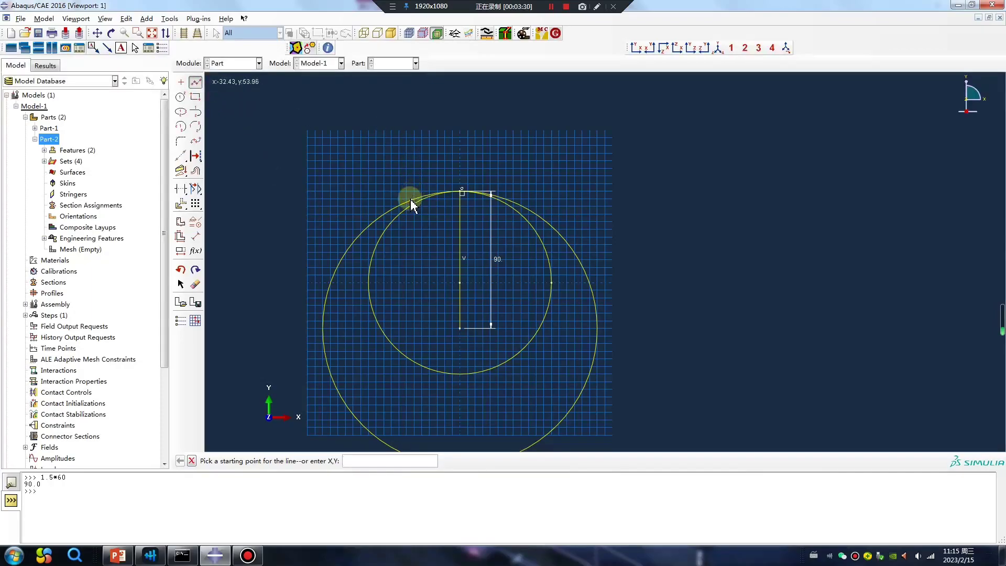
left_click(414, 198)
left_click(414, 184)
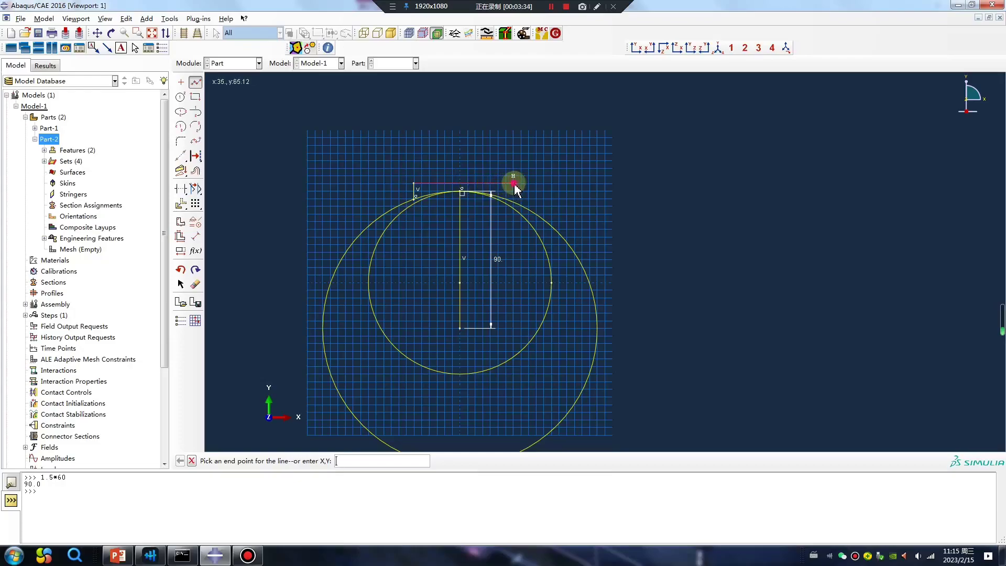
left_click(515, 201)
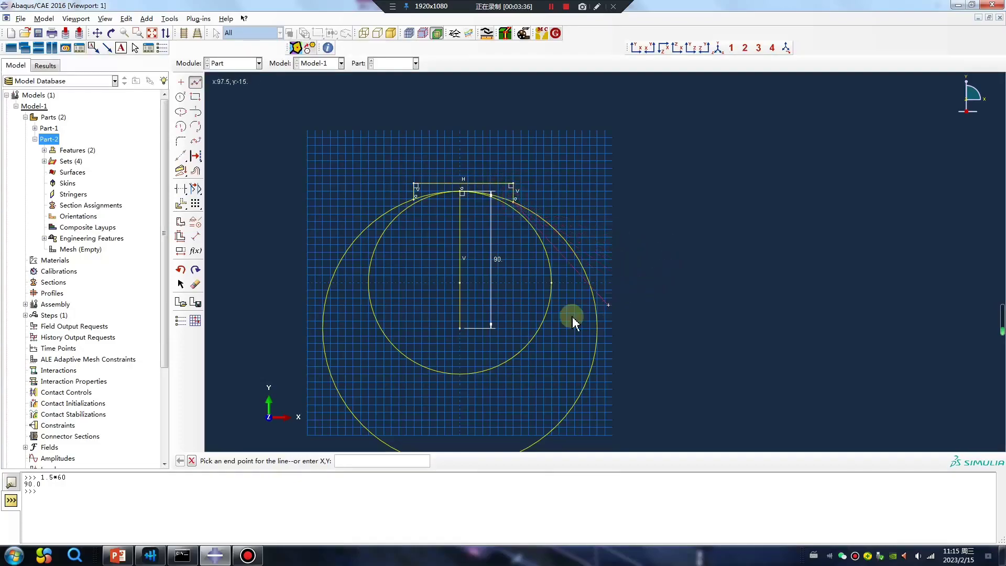
Trim away both circles outside the strip and the long vertical construction line, keeping only the arc beneath the strip's straight edges
left_click(181, 190)
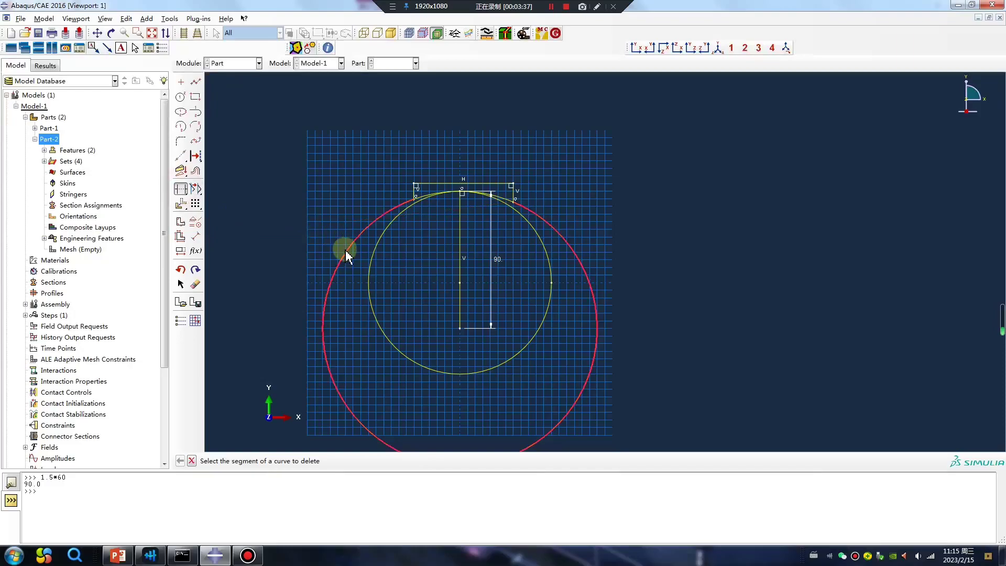
left_click(346, 253)
left_click(373, 247)
left_click(538, 231)
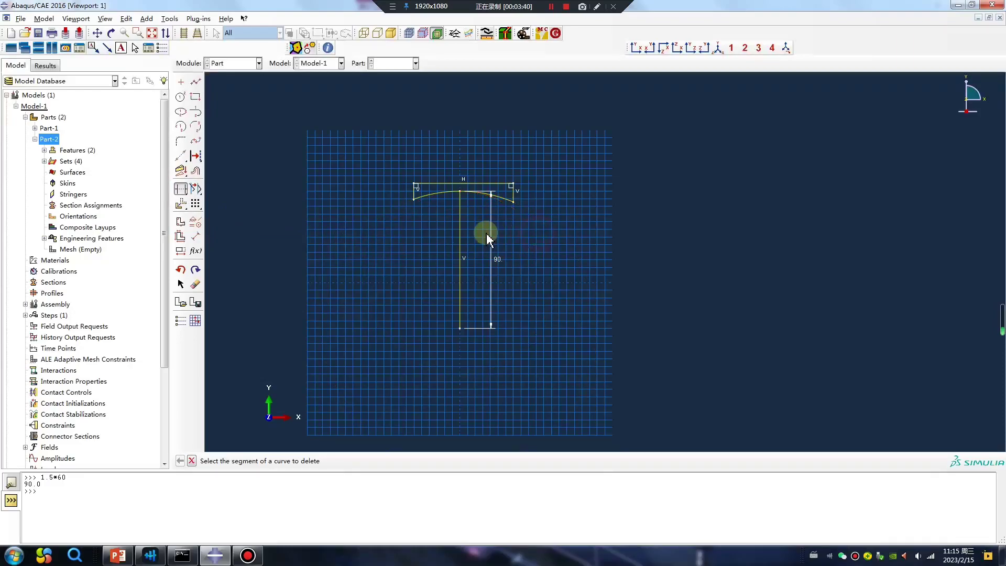
left_click(460, 225)
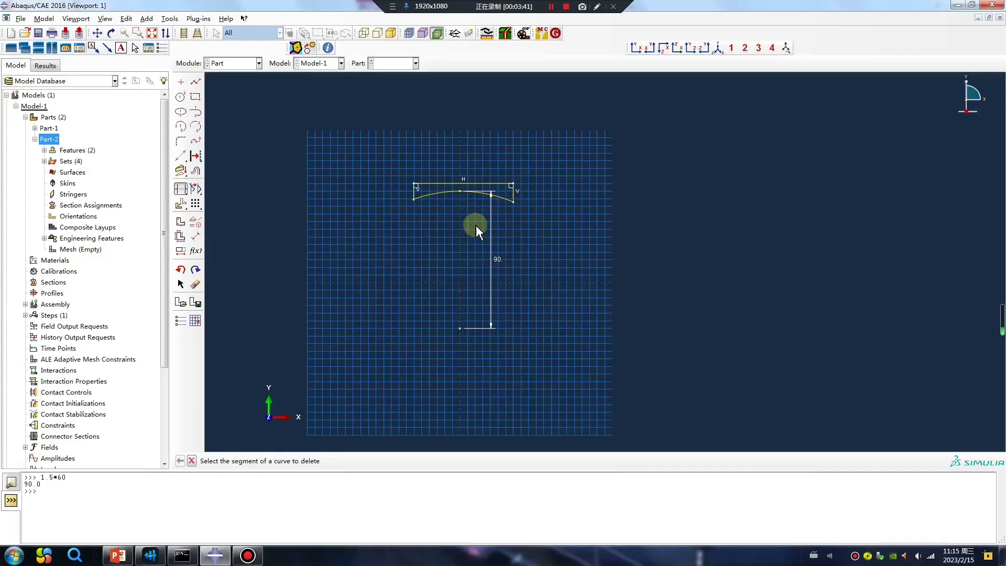
Sketch a vertical helper line from the arc's topmost point up past the strip's horizontal edge
scroll(506, 202, "up", 3)
scroll(506, 210, "up", 2)
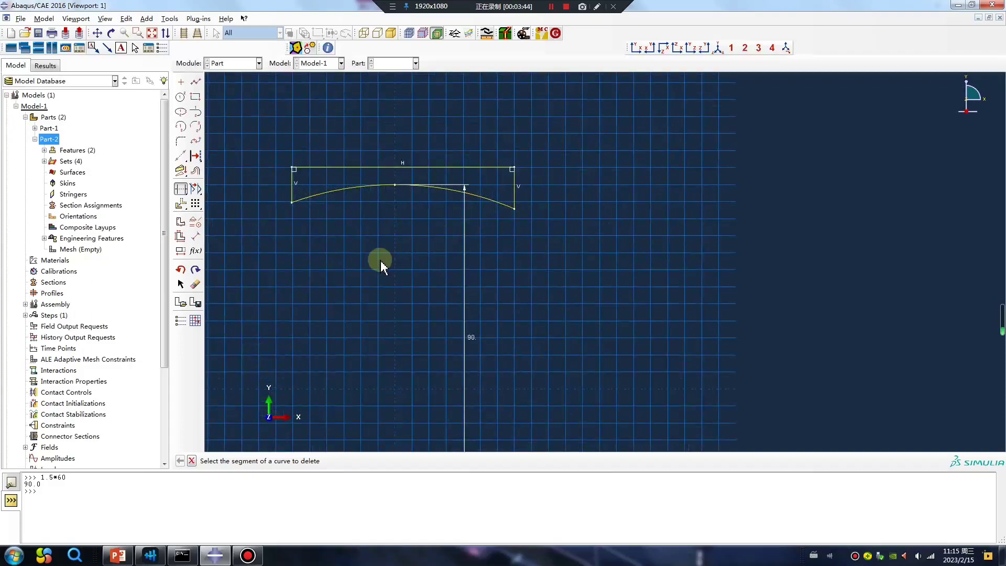
left_click(196, 83)
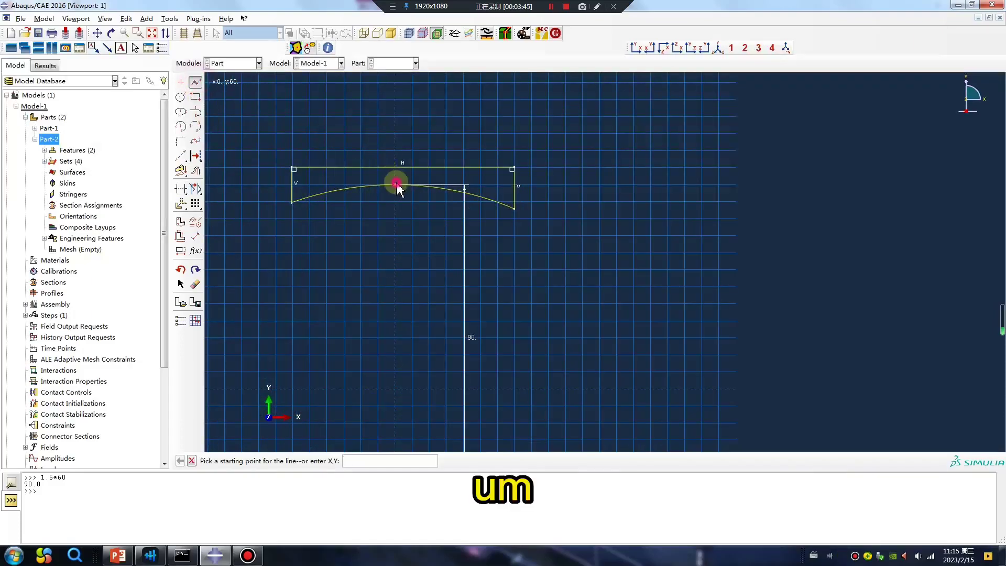
left_click(396, 184)
left_click(394, 112)
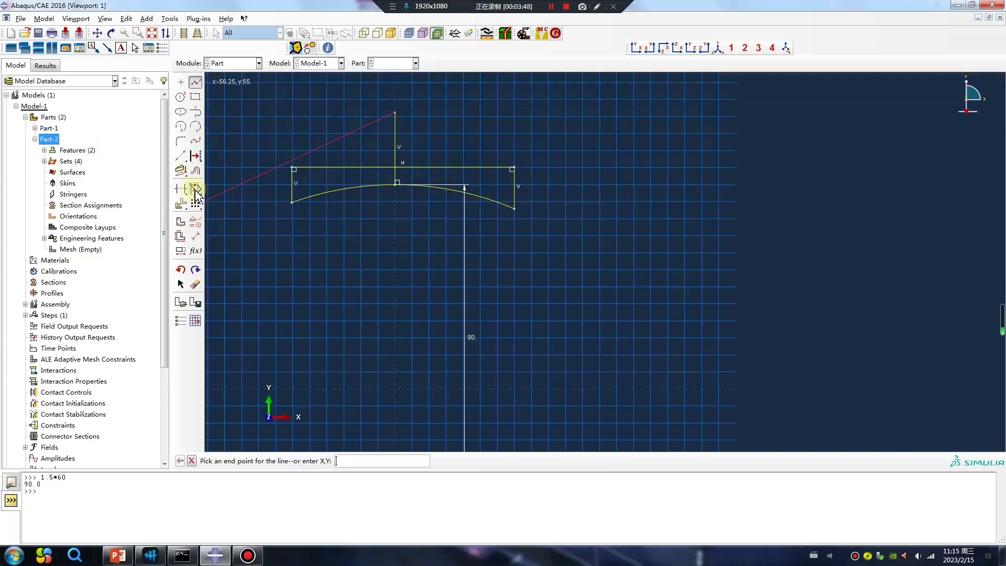
Dimension the distance from the strip's left vertical edge to the central helper line as 30
left_click(196, 236)
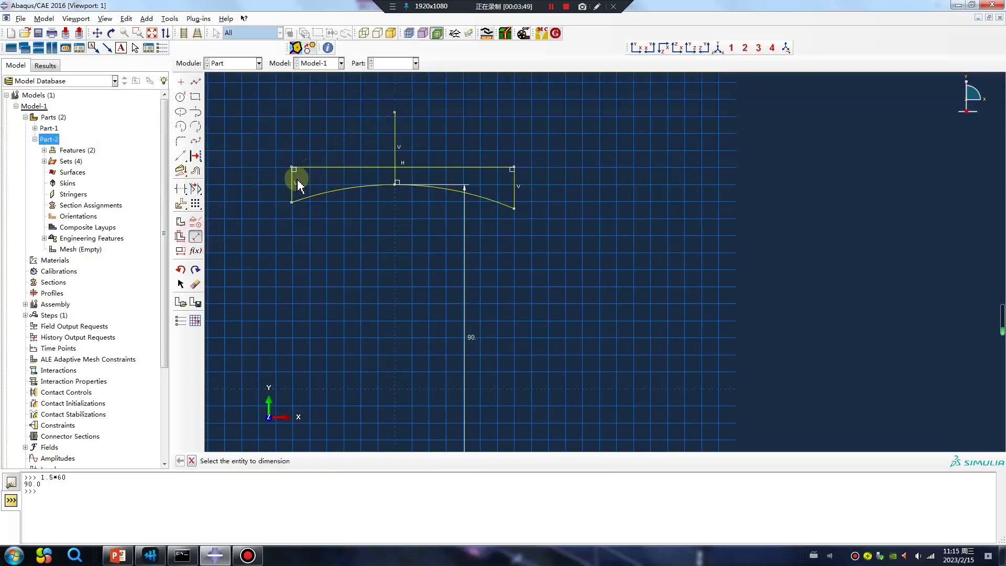
left_click(293, 179)
left_click(396, 179)
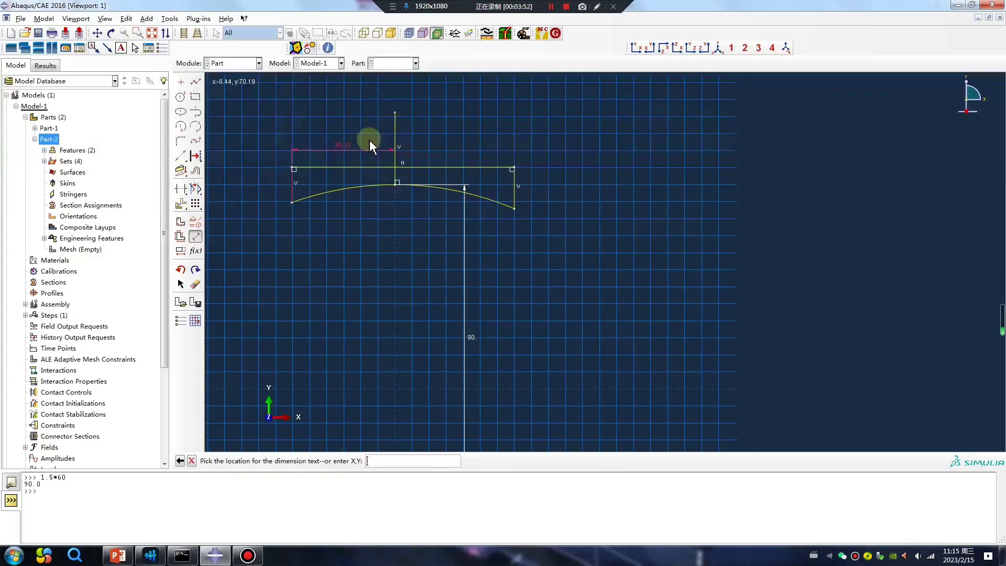
left_click(365, 131)
type("30")
key("Return")
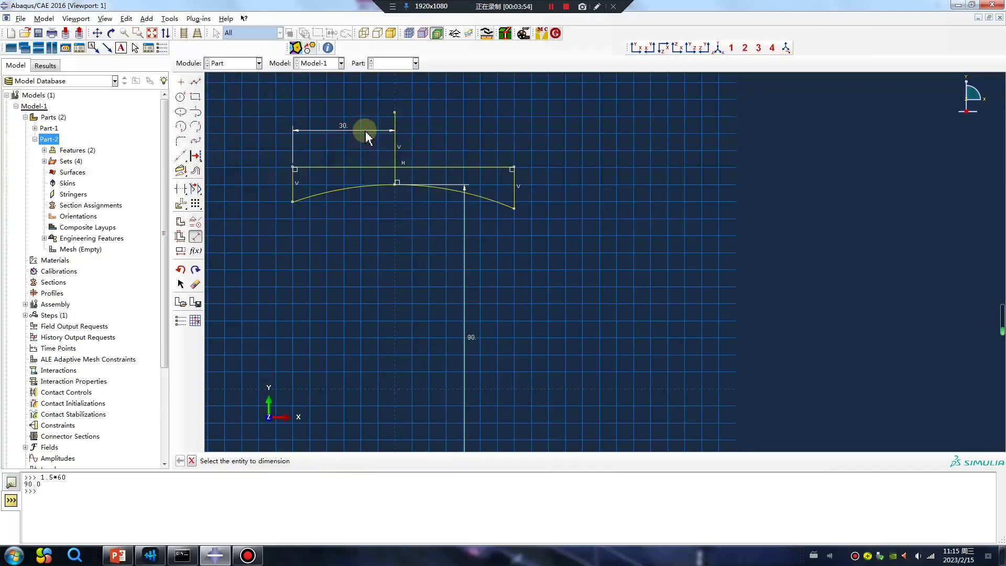
Dimension the distance from the central helper line to the strip's right vertical edge as 30
left_click(395, 176)
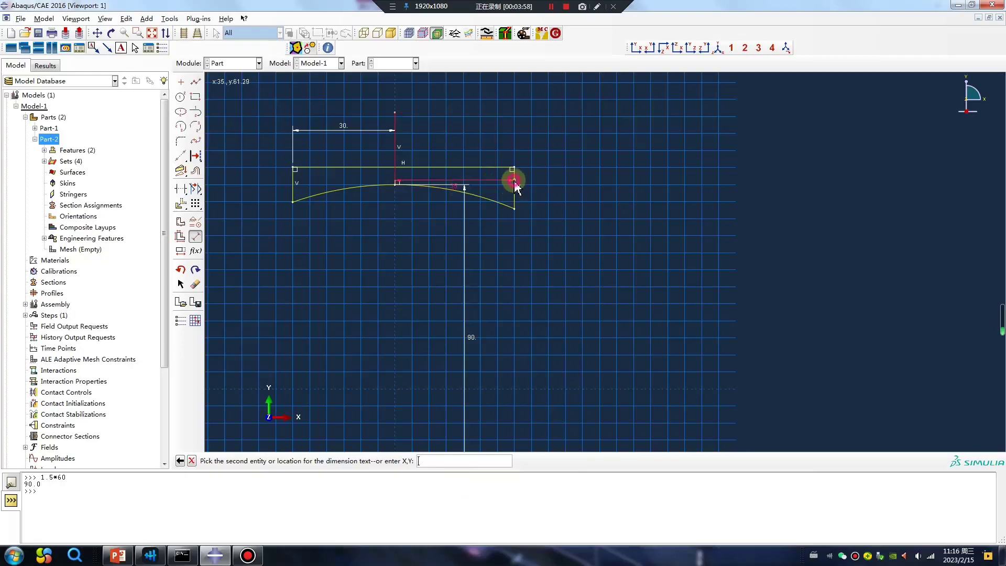
left_click(514, 182)
left_click(470, 133)
type("30")
key("Return")
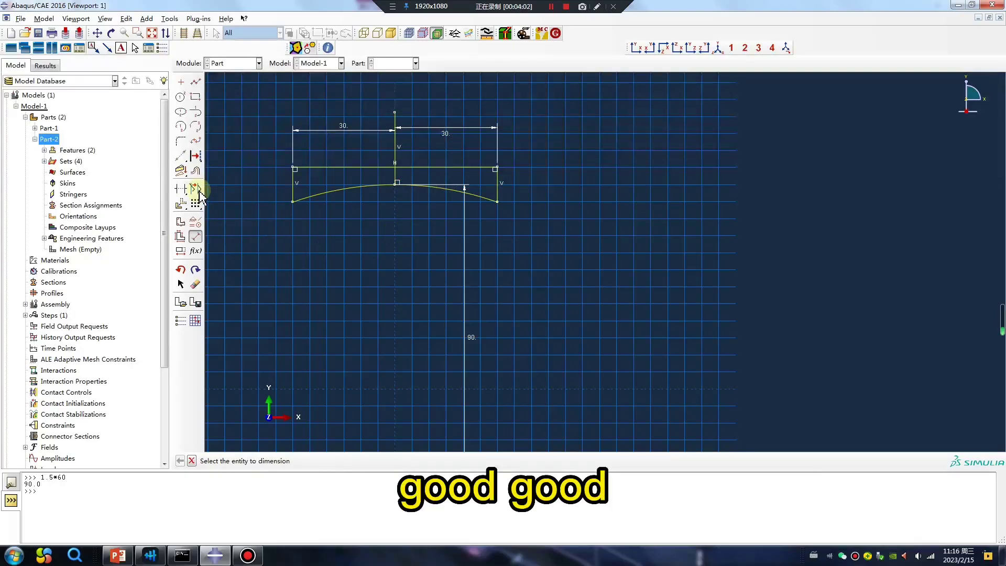
Trim away both segments of the central helper line and finish the sketch to create the loading strip part
left_click(180, 188)
left_click(395, 146)
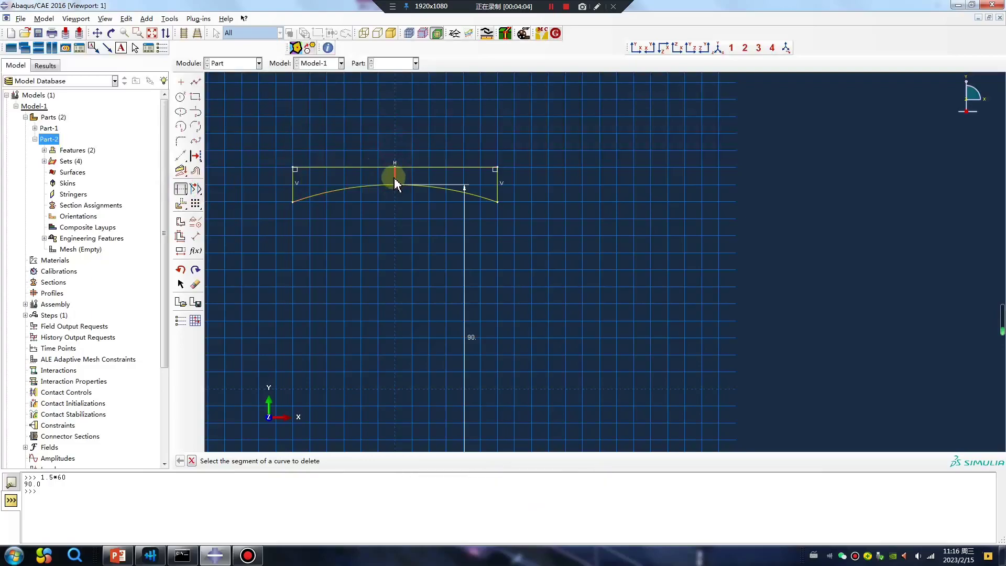
left_click(395, 183)
middle_click(374, 246)
middle_click(371, 248)
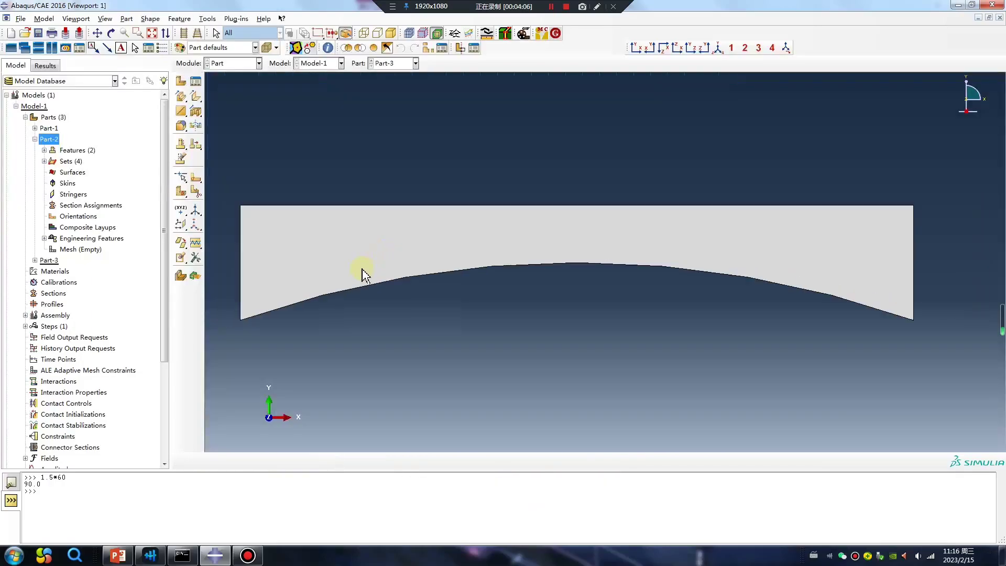
Create a reference point at the midpoint of the loading strip's straight top edge
scroll(361, 272, "down", 3)
left_click(207, 19)
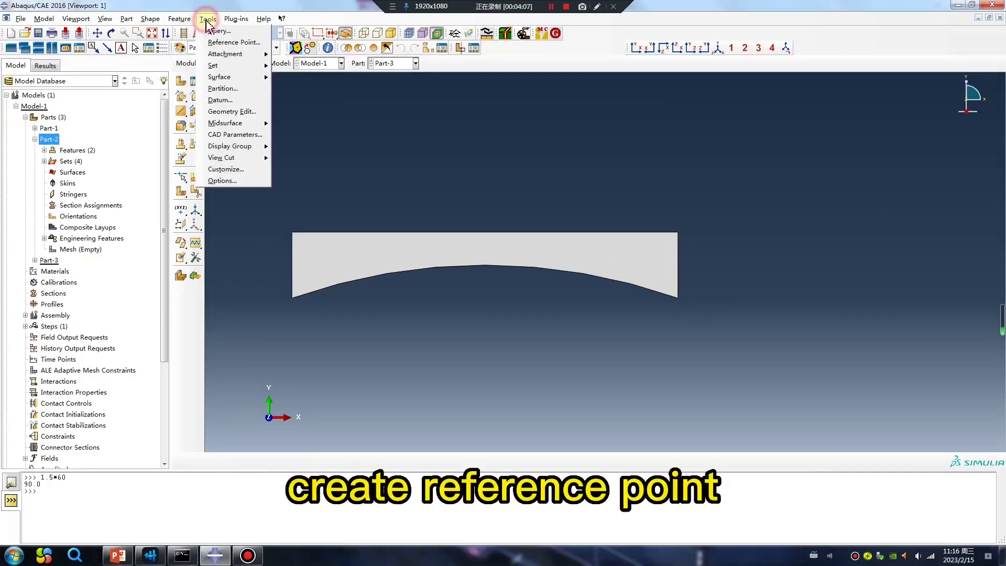
left_click(236, 43)
left_click(486, 231)
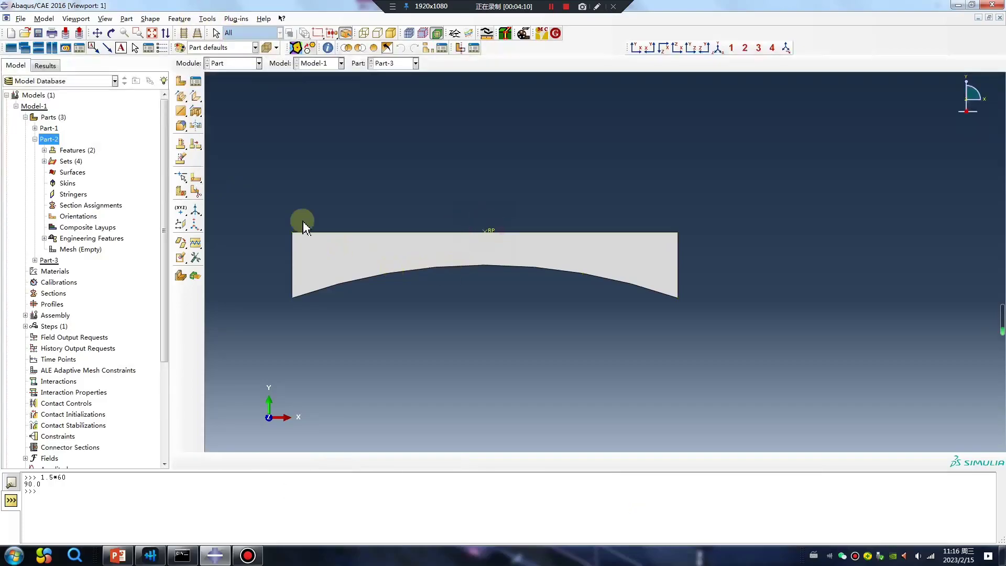
Switch to the Property module and add the C30 material from the POLARIS_MAT_BASE_SI_mm library to the model
left_click(230, 64)
left_click(226, 74)
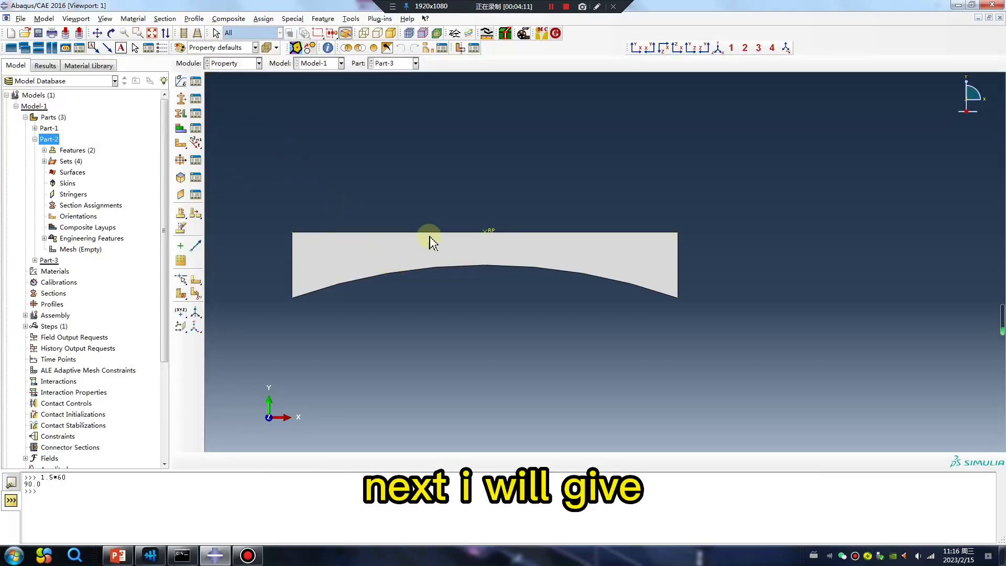
scroll(422, 235, "down", 1)
left_click(105, 66)
left_click(112, 81)
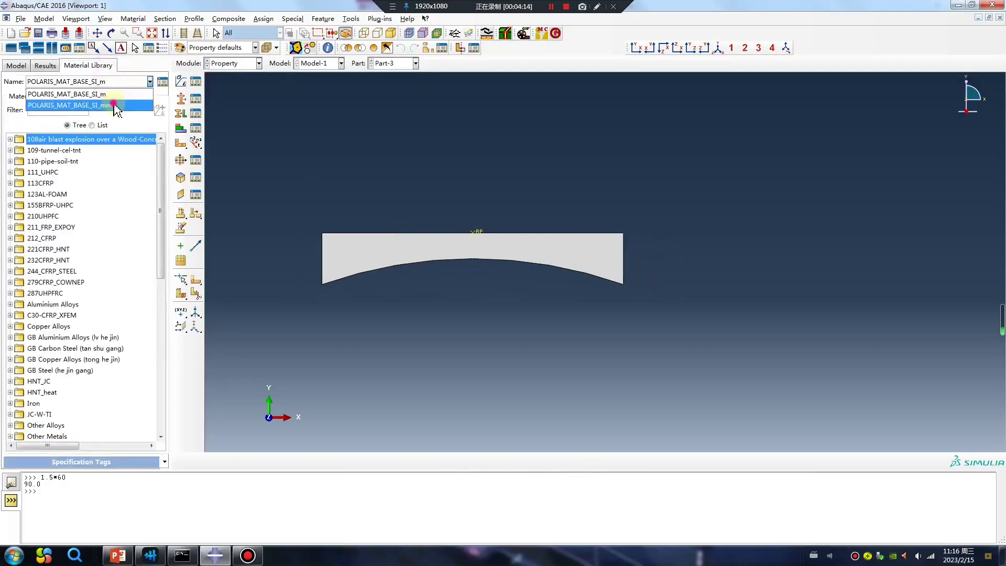
left_click(112, 98)
scroll(99, 231, "down", 15)
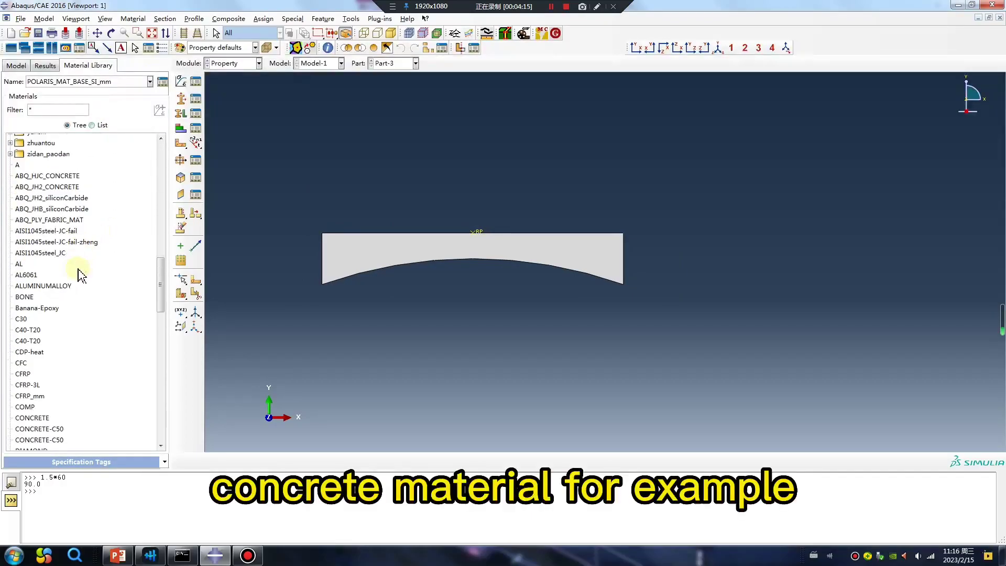
left_click_drag(21, 238, 250, 96)
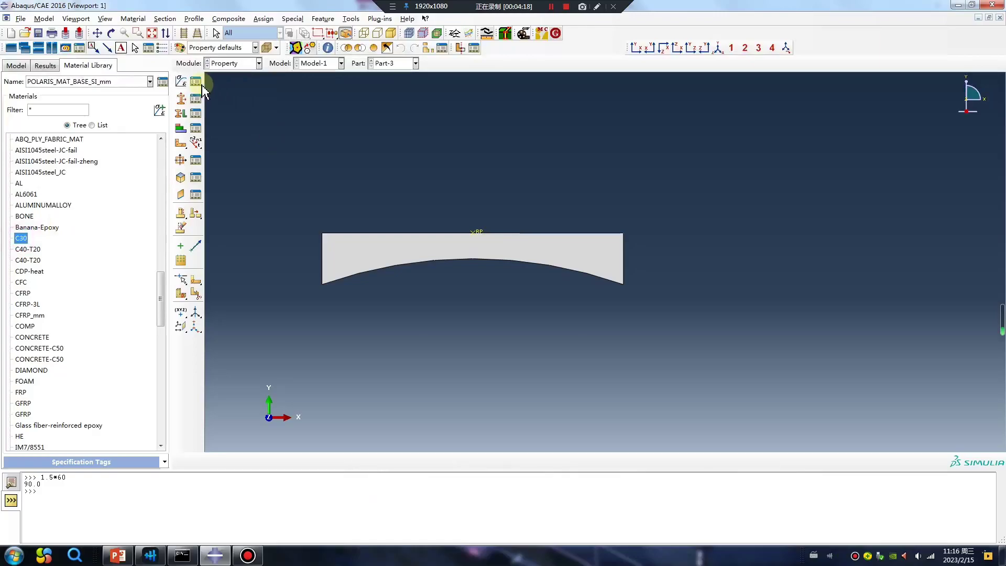
Open the C30 material for editing and review its density and elastic properties
left_click(195, 81)
double_click(249, 234)
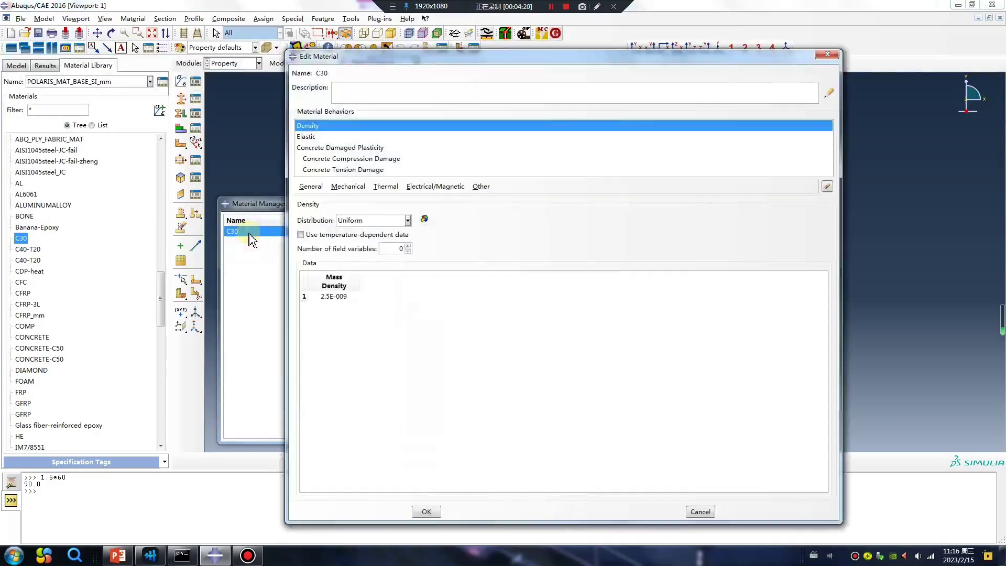
left_click(312, 186)
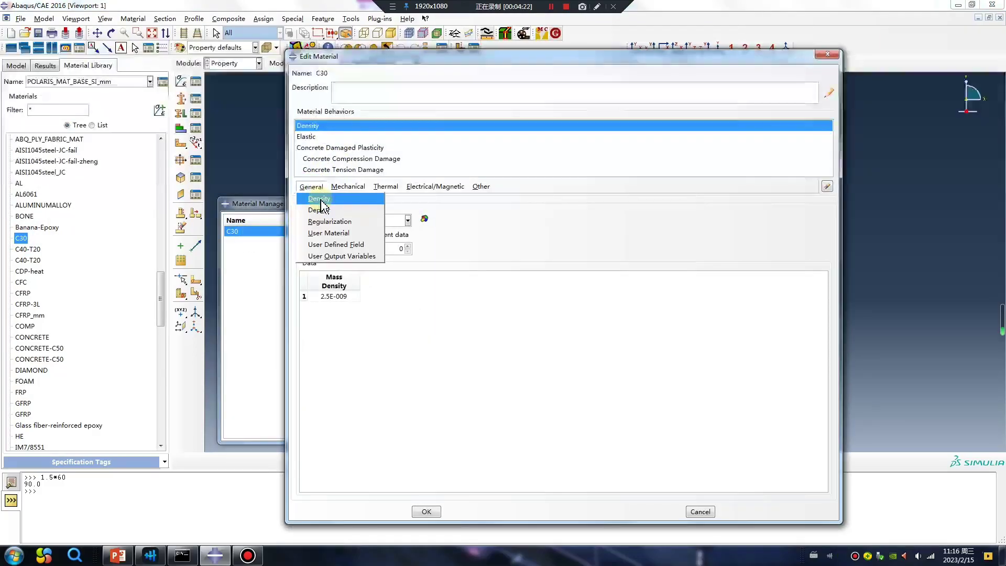
left_click(317, 200)
left_click(318, 138)
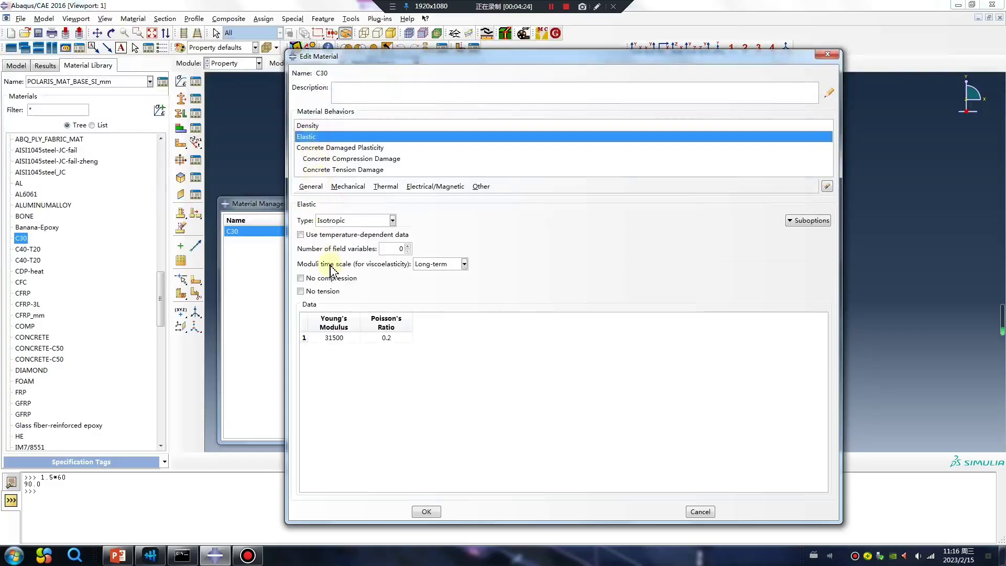
left_click(382, 339)
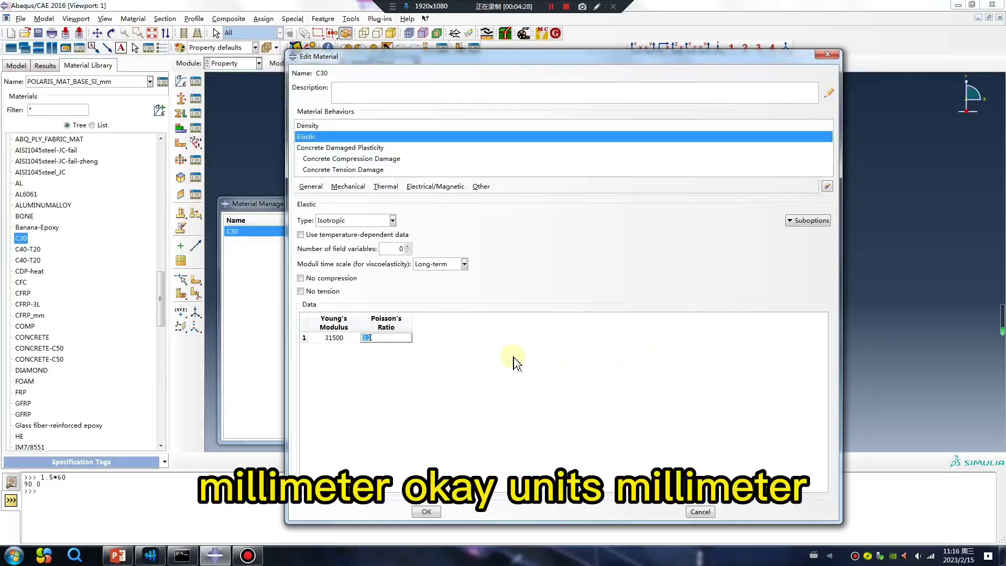
Review C30's Concrete Damaged Plasticity parameters, compressive and tensile behavior and tension damage data, and close the material editor
left_click(321, 148)
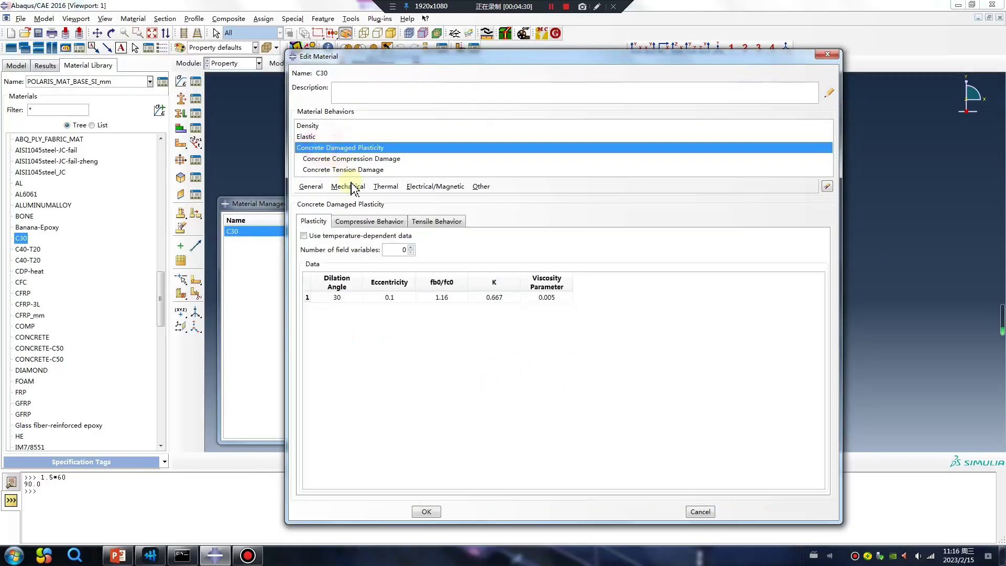
left_click(349, 187)
mouse_move(394, 227)
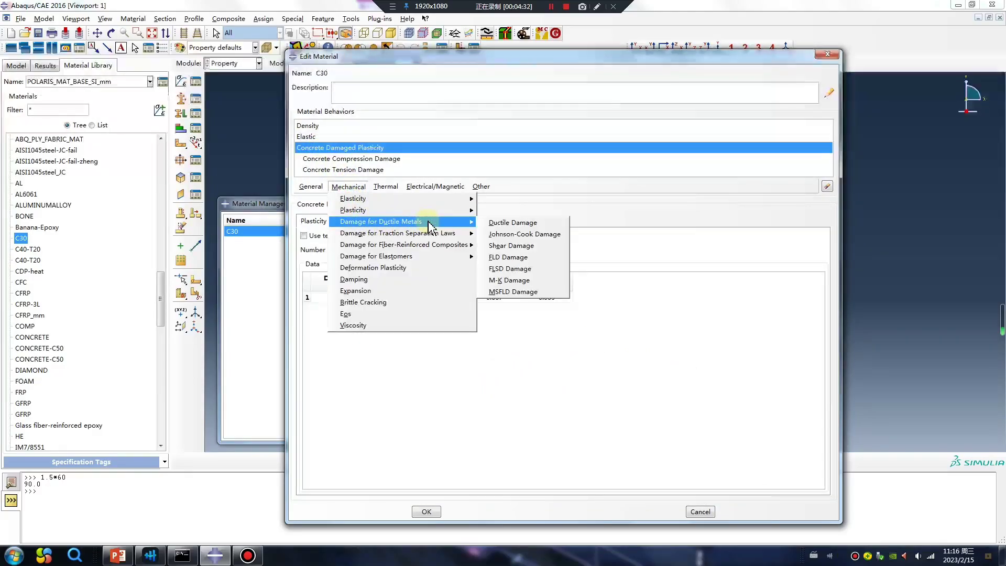
mouse_move(445, 210)
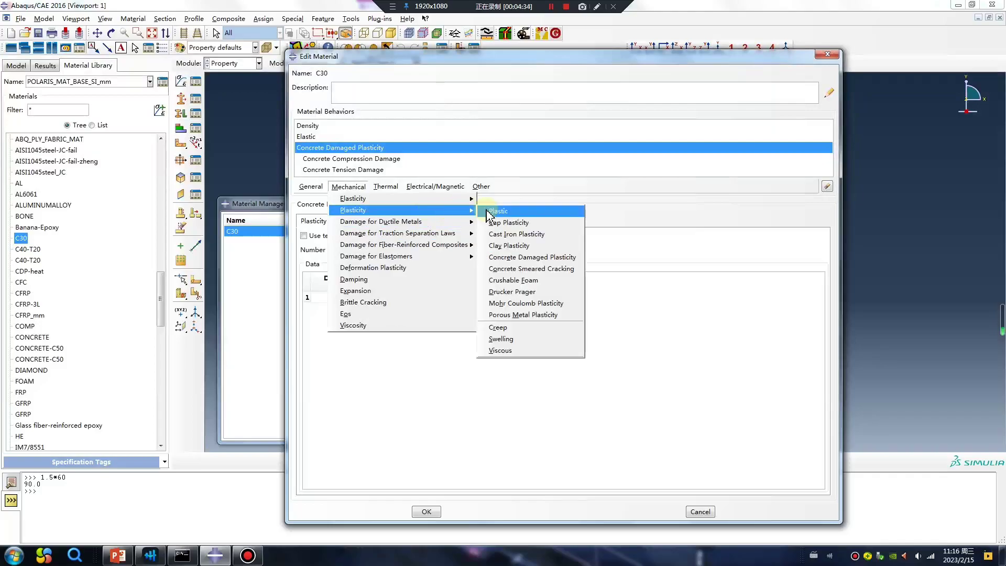
left_click(544, 262)
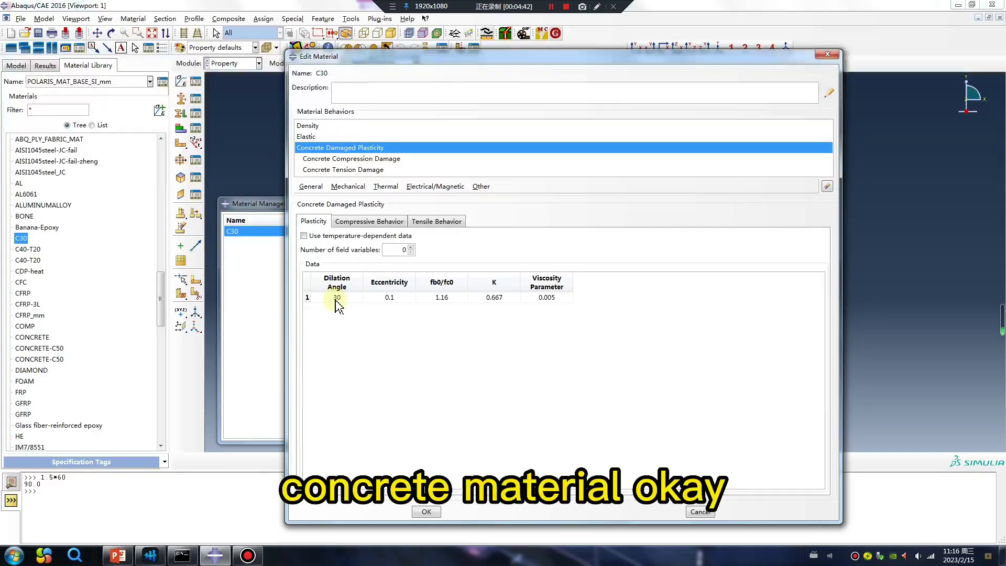
left_click(368, 221)
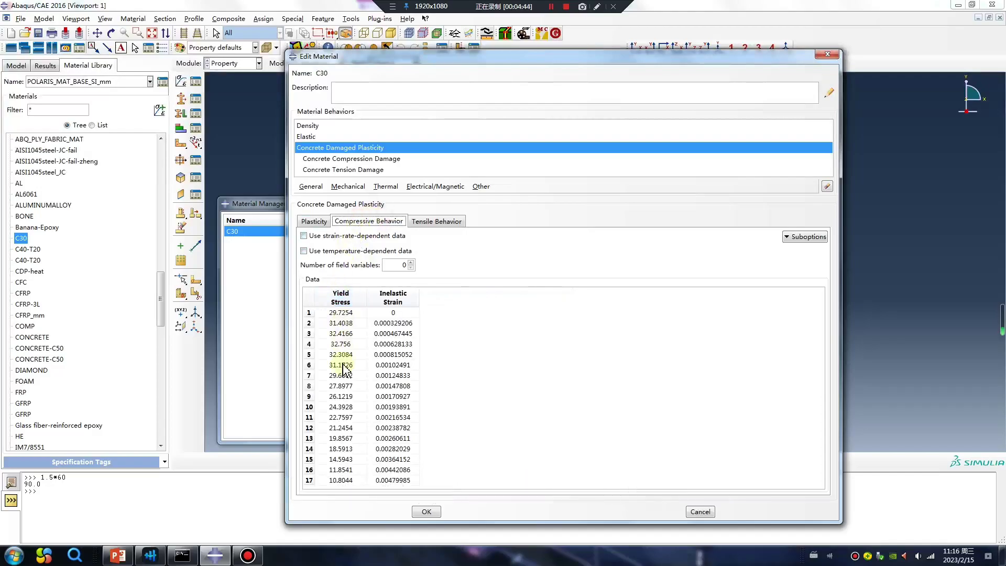
left_click(437, 221)
left_click(362, 169)
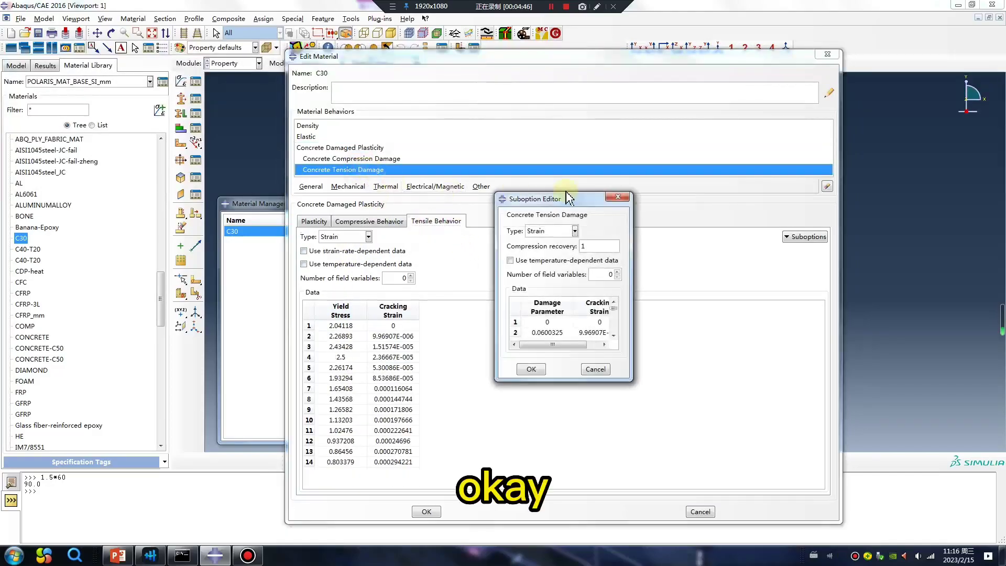
left_click(619, 197)
left_click(426, 512)
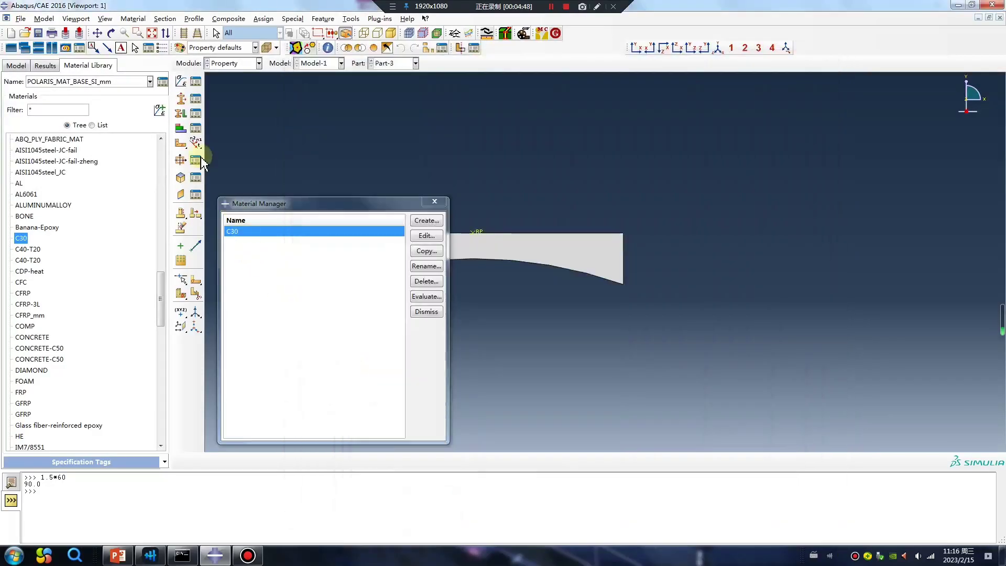
Add the guliao aggregate material from the library to the model and bring up Part-2, the disc with aggregates
scroll(65, 287, "down", 12)
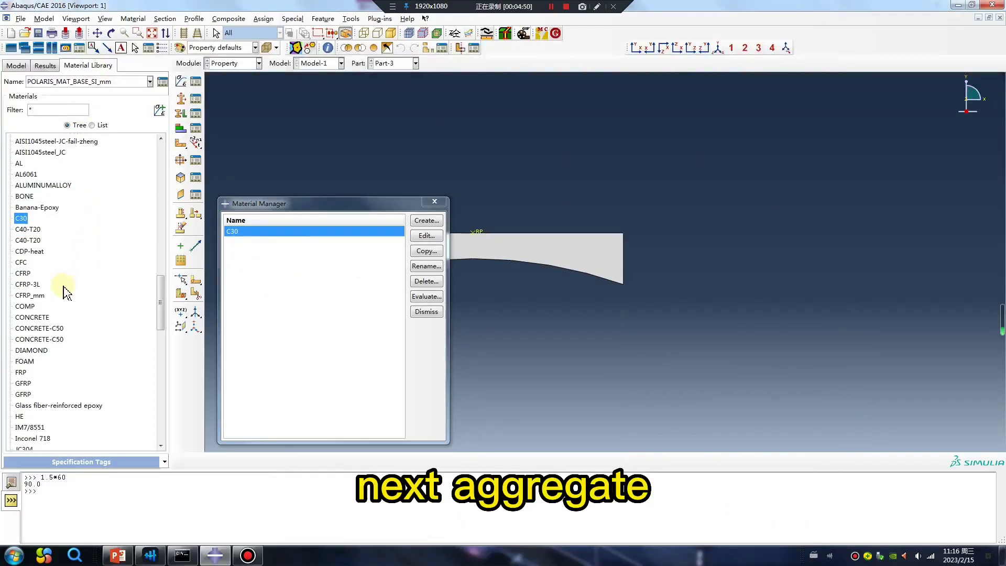
scroll(58, 346, "down", 6)
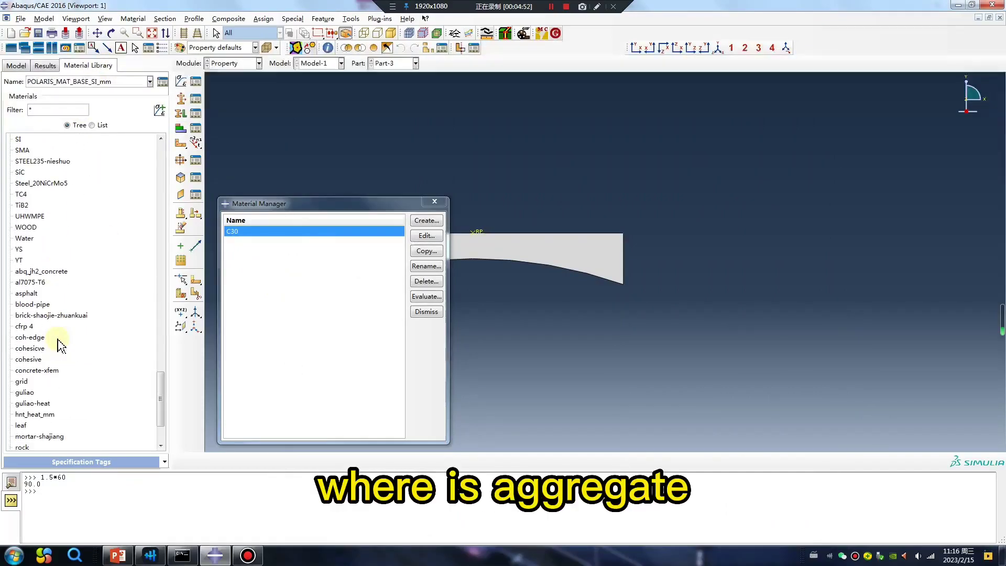
left_click_drag(30, 361, 252, 258)
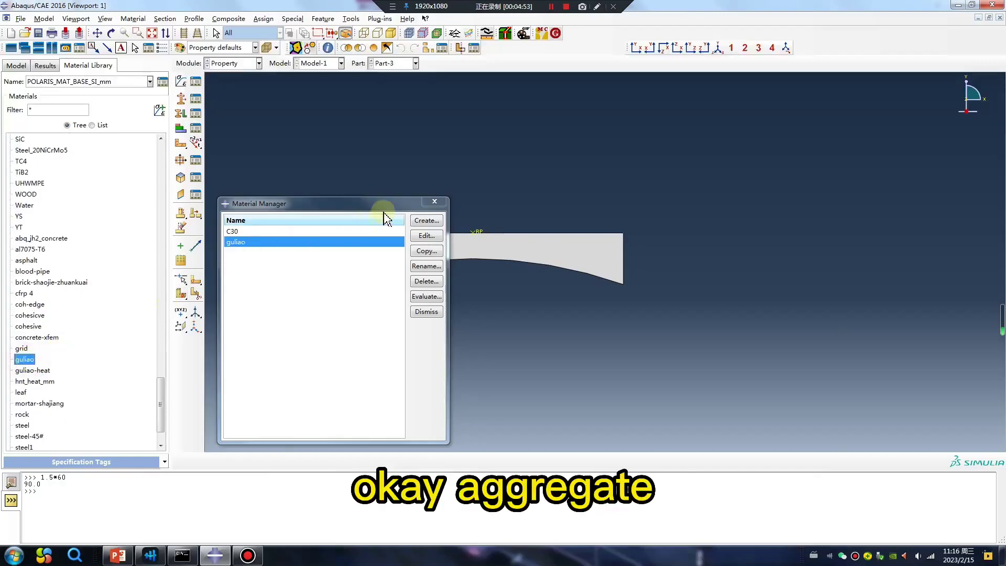
left_click(434, 202)
left_click(399, 63)
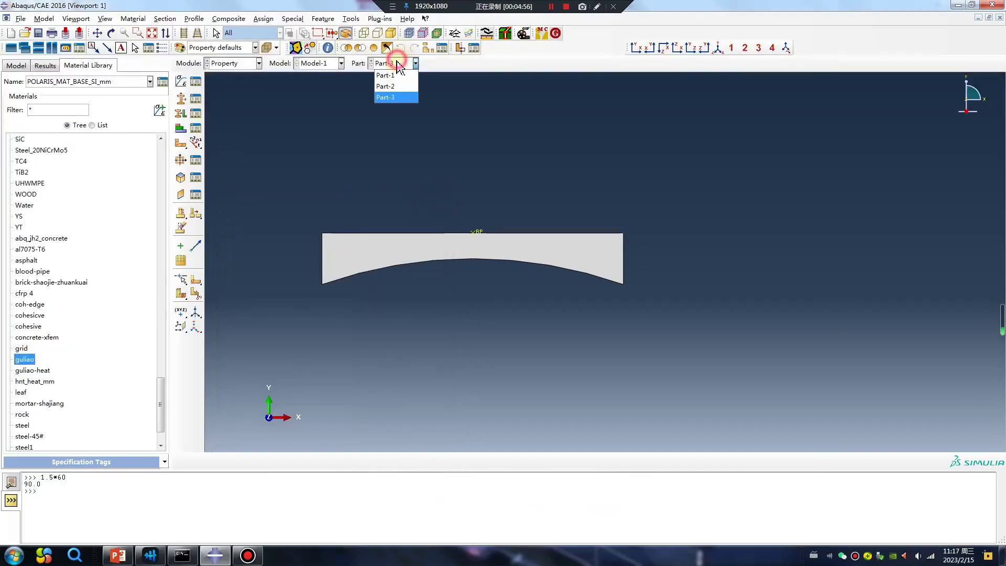
left_click(387, 79)
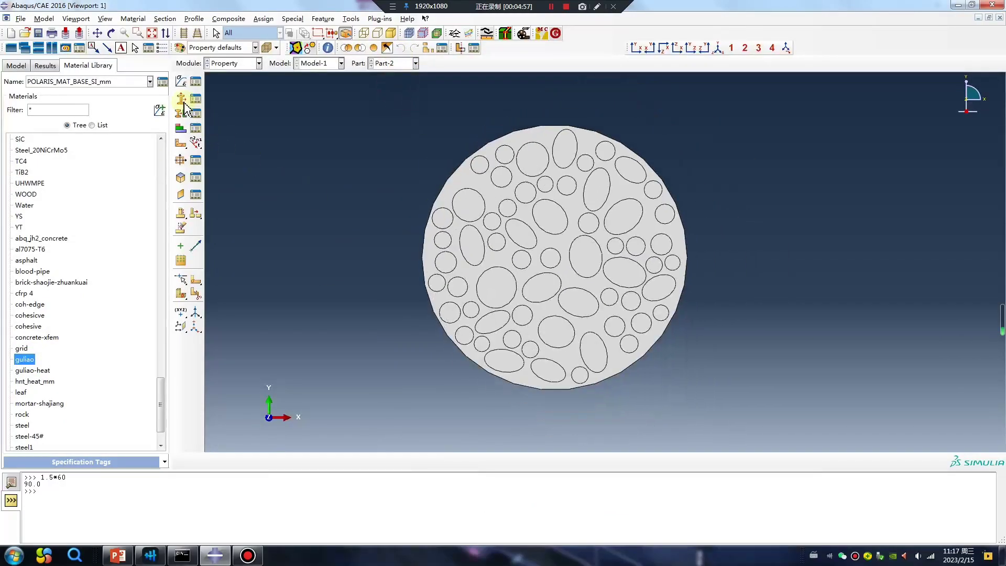
Create a solid, homogeneous section named concrete that uses the C30 material
left_click(181, 99)
double_click(68, 120)
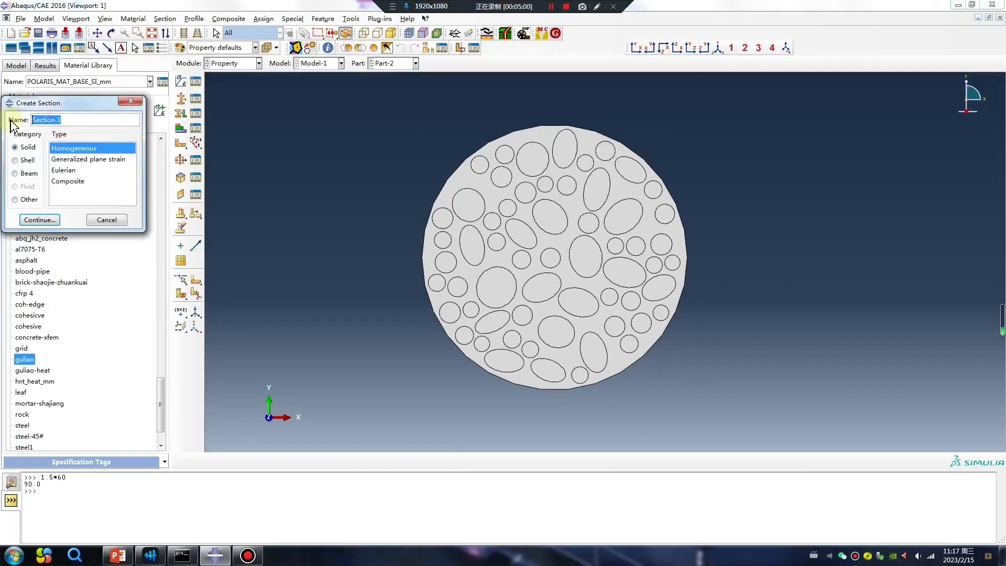
type("concrete")
left_click(39, 220)
left_click(80, 165)
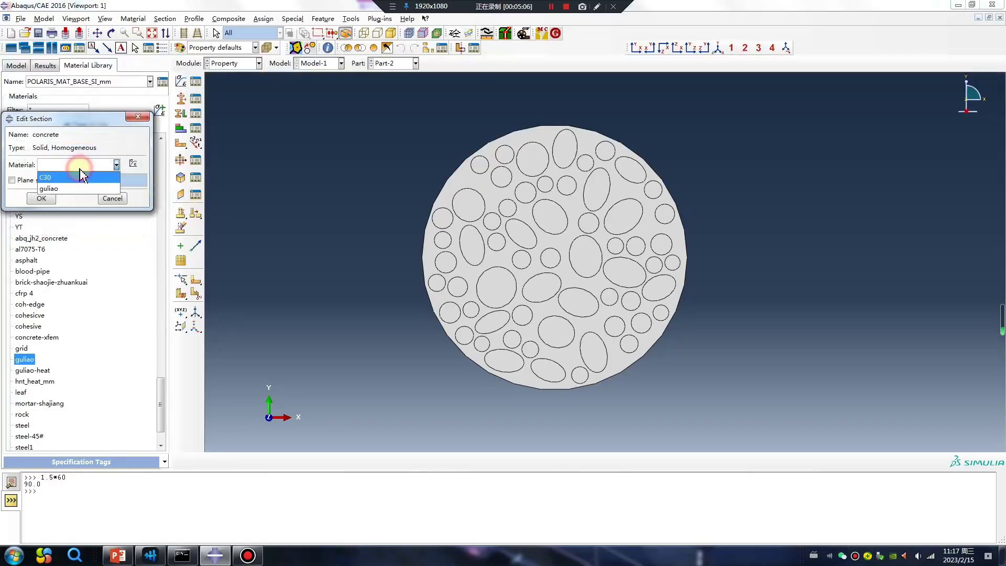
left_click(63, 175)
left_click(41, 198)
Assign the concrete section to the matrix region surrounding the aggregates in the Part-2 disc
left_click(180, 114)
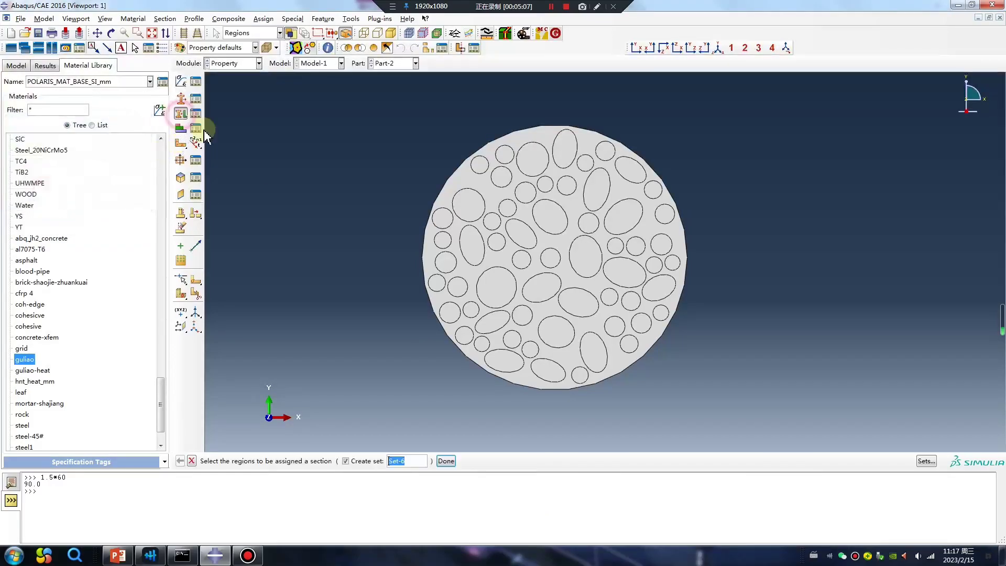
left_click(467, 181)
middle_click(326, 240)
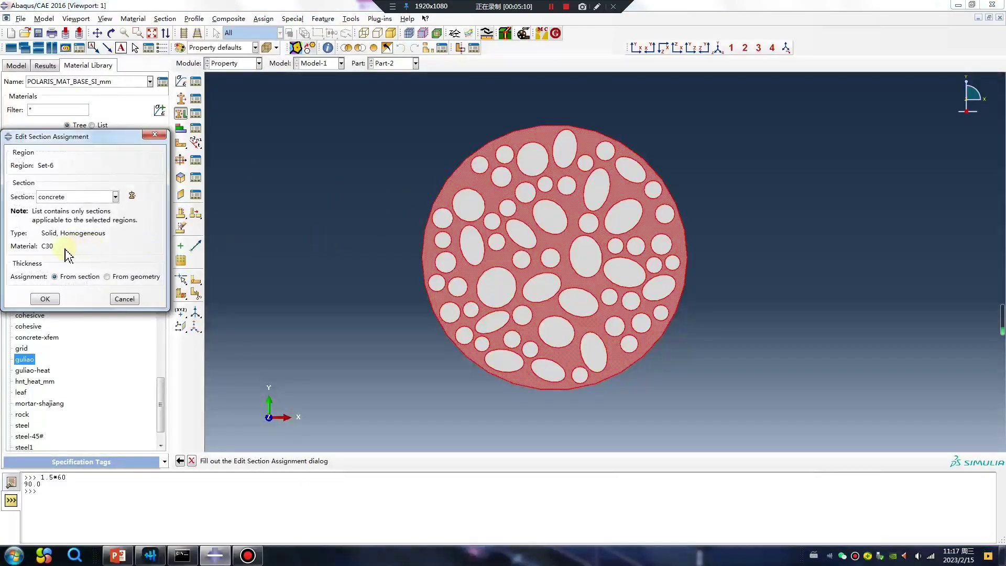
left_click(46, 298)
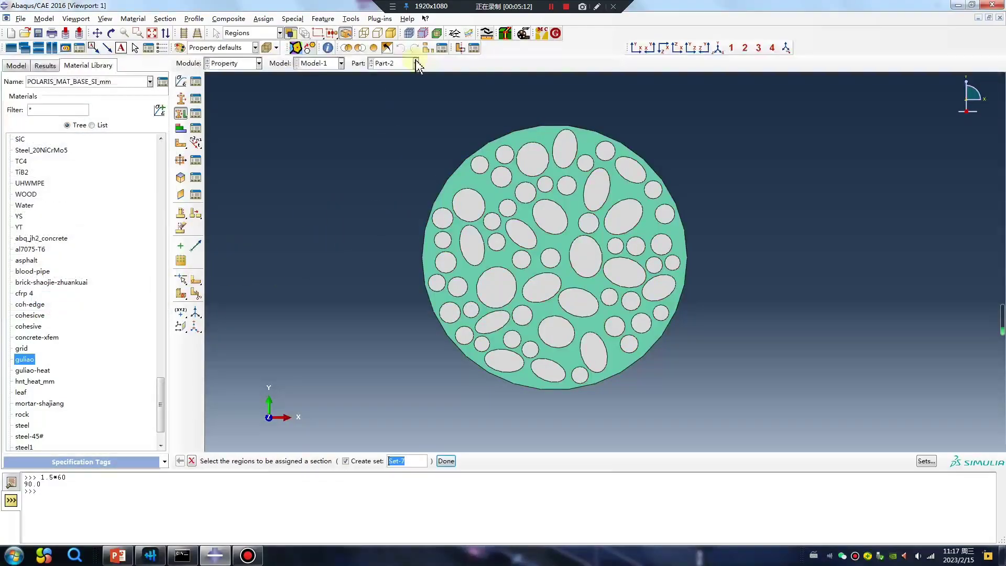
Remove the concrete matrix face from the display so that only the aggregates are shown
left_click(374, 48)
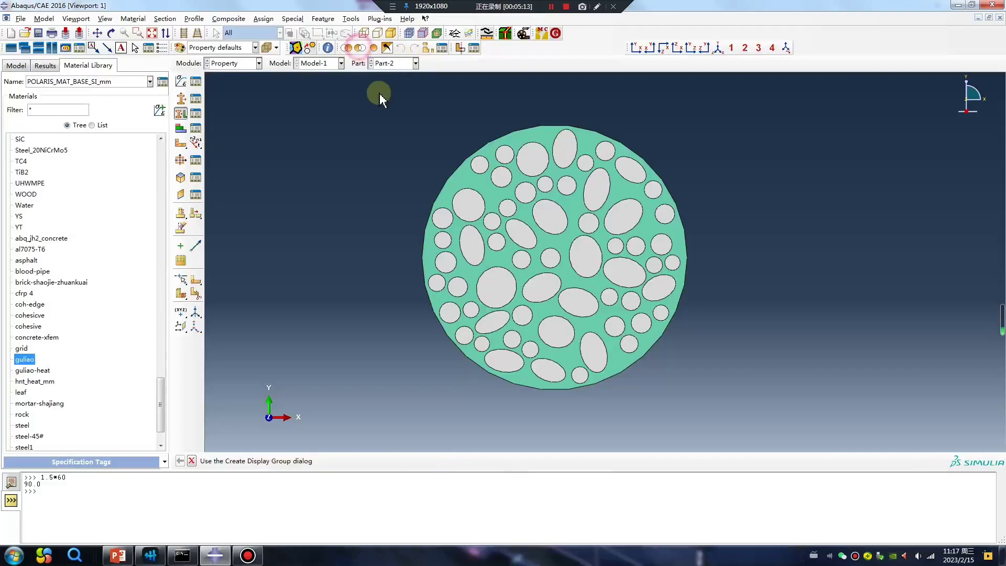
left_click(461, 175)
left_click(415, 461)
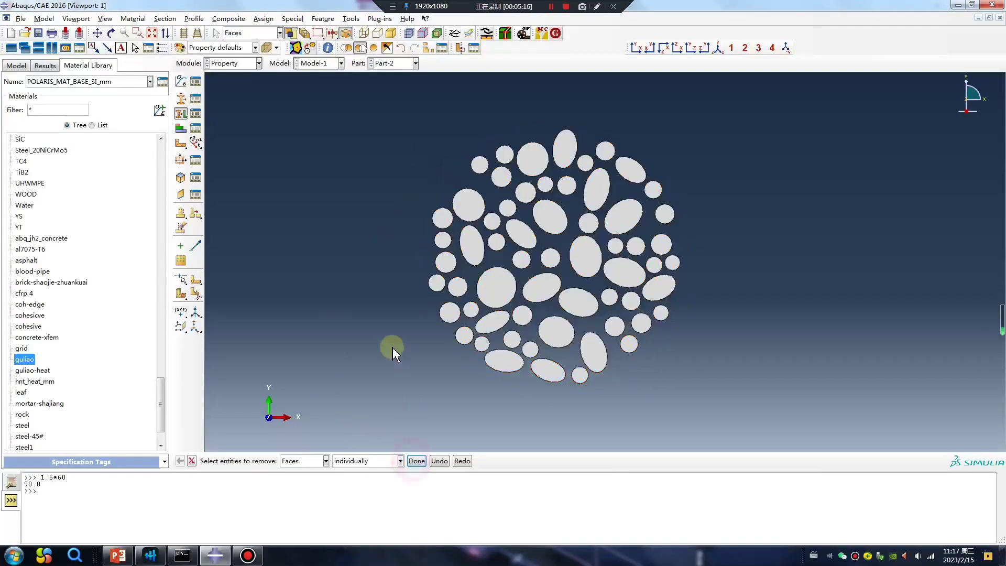
Create a solid, homogeneous section named aggregate that uses the guliao material
left_click(180, 98)
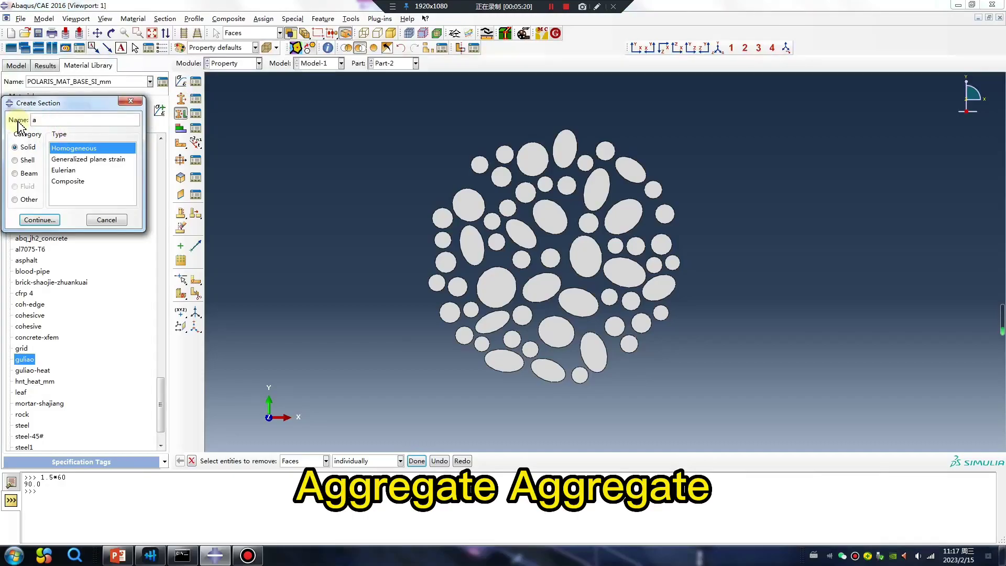
type("aggregate")
left_click(44, 221)
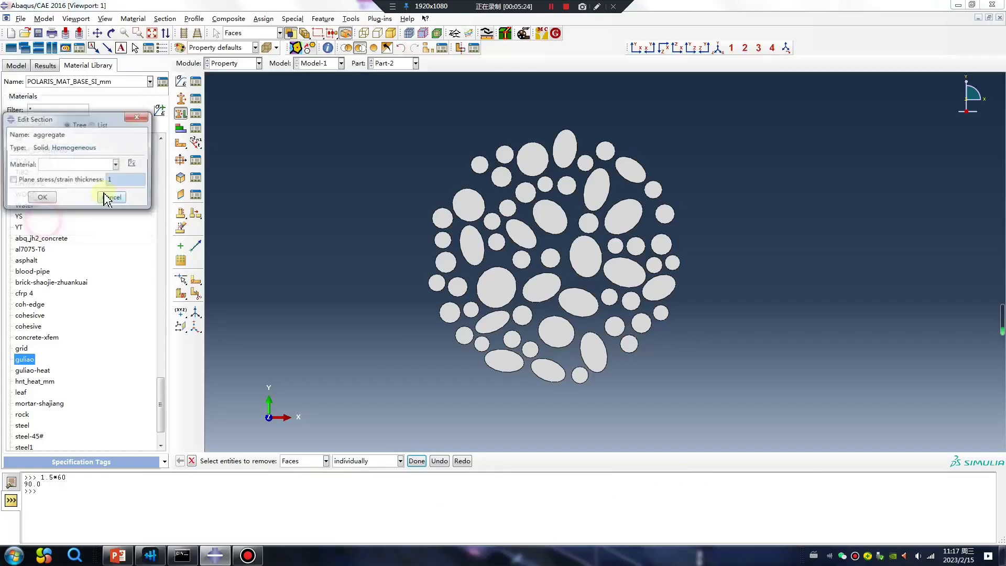
left_click(69, 164)
left_click(59, 186)
left_click(53, 195)
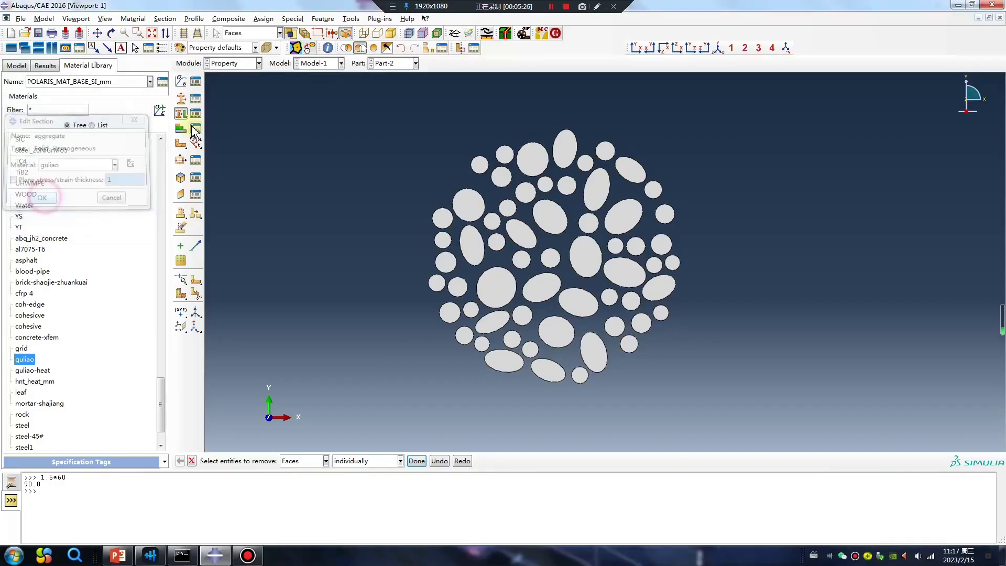
Assign the aggregate section to all the displayed aggregate faces of Part-2
left_click(181, 113)
left_click_drag(734, 408, 407, 125)
middle_click(348, 252)
left_click(116, 197)
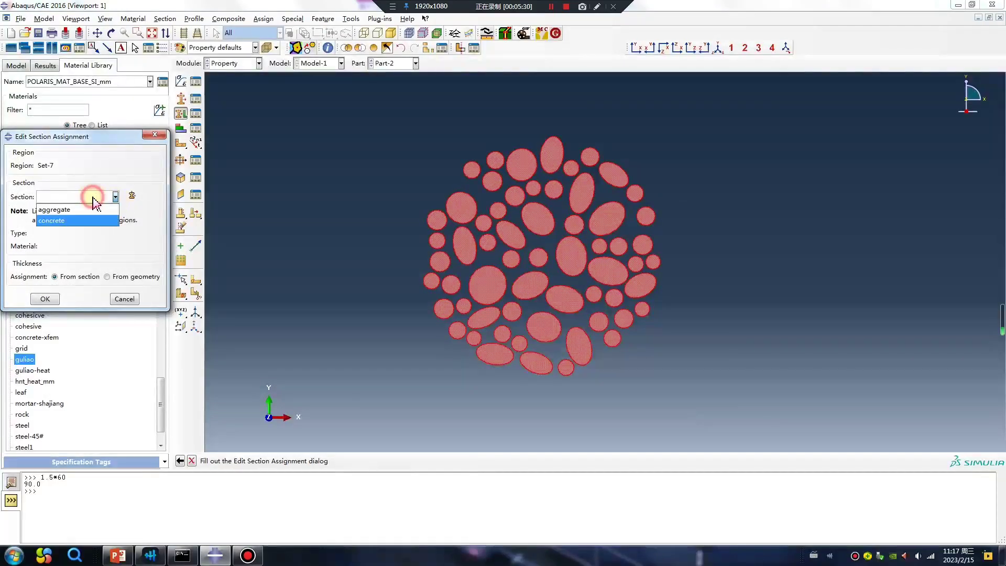
left_click(67, 207)
left_click(45, 299)
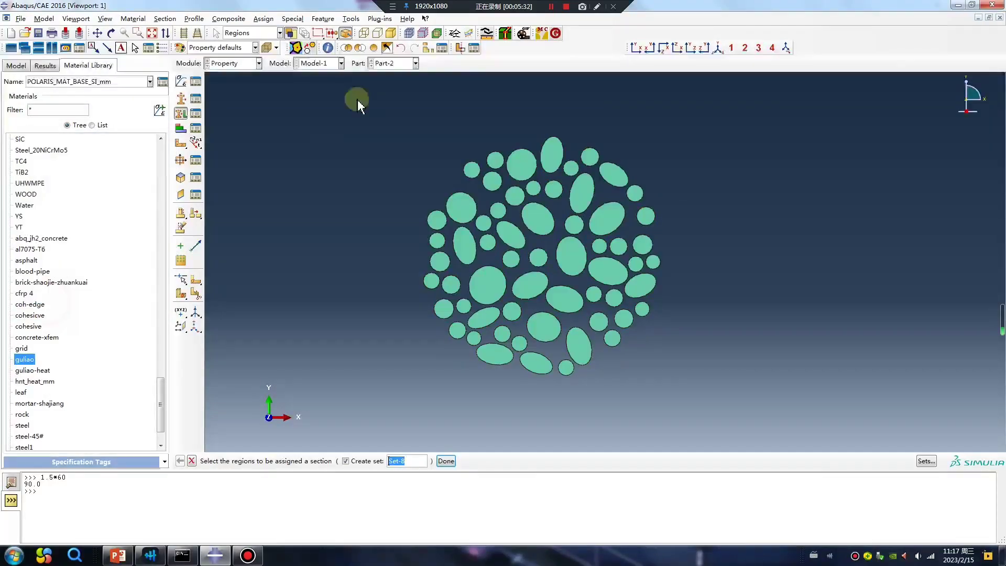
Bring up Part-3, the curved loading strip, and assign the aggregate section to the whole part
left_click(382, 63)
left_click(396, 94)
scroll(407, 230, "down", 4)
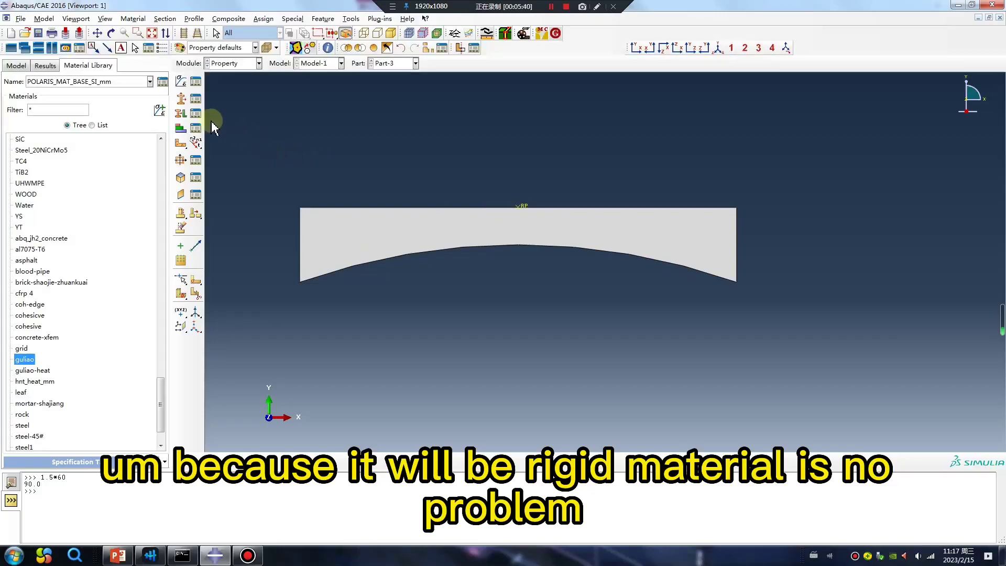
left_click(181, 113)
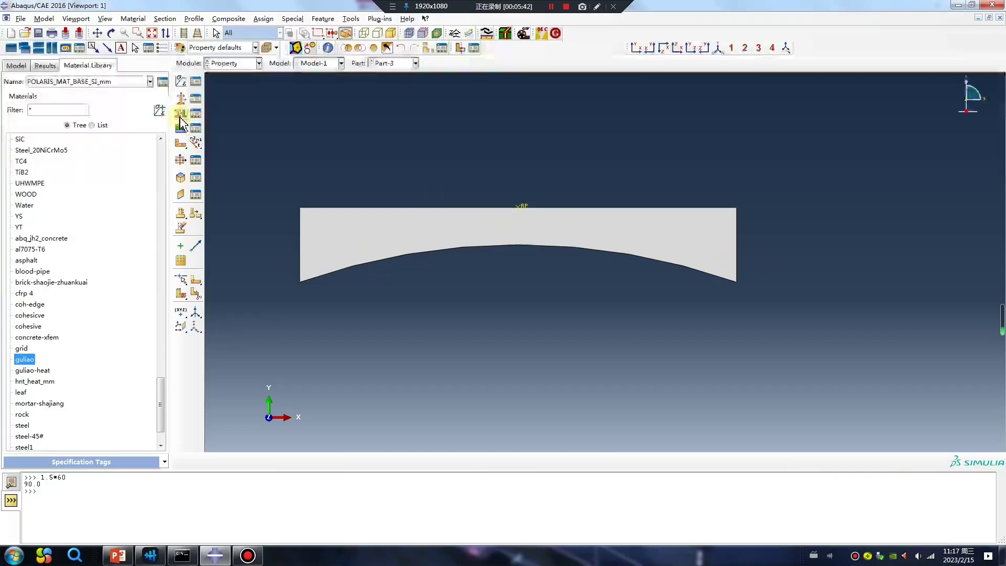
left_click_drag(807, 328, 279, 111)
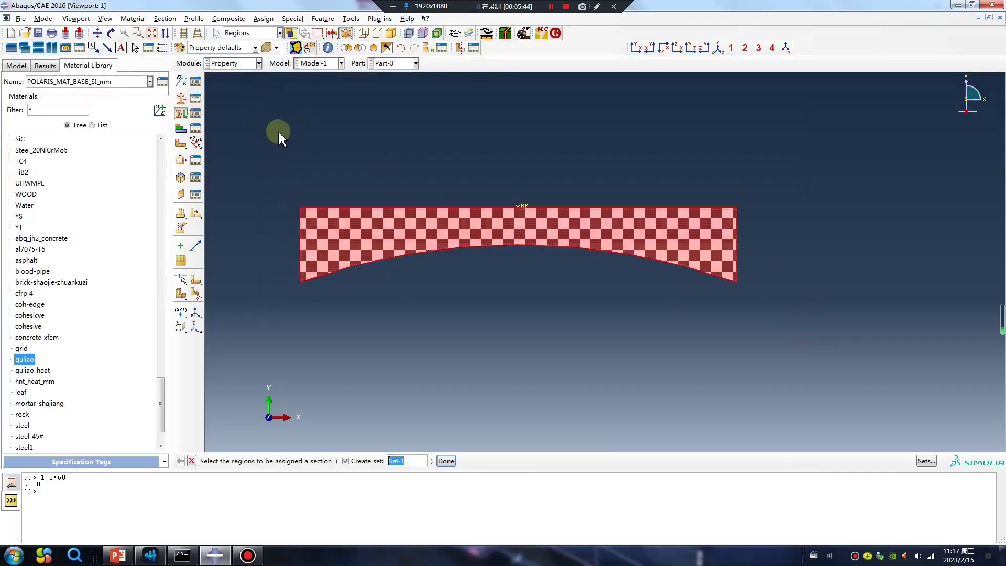
middle_click(278, 131)
left_click(94, 198)
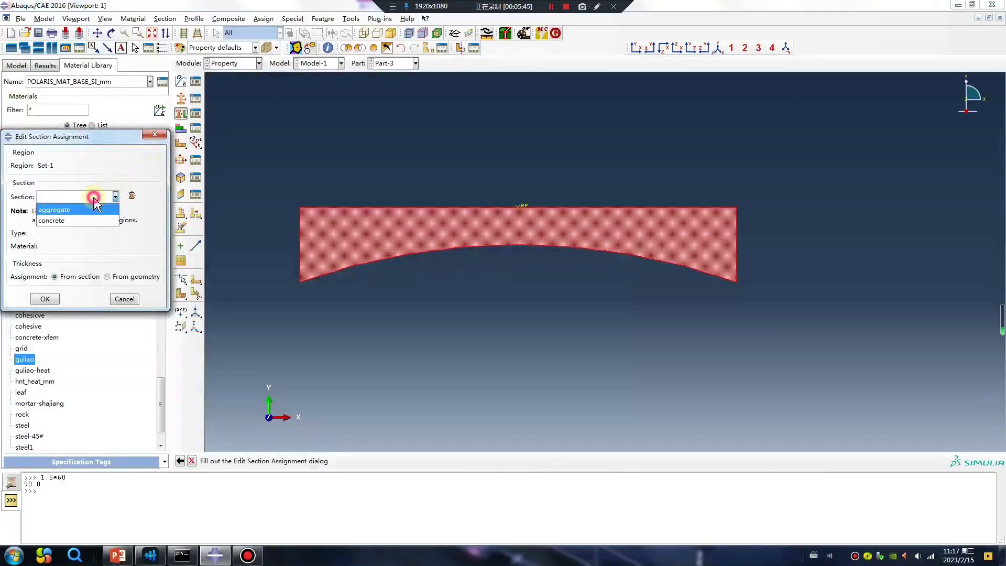
left_click(61, 210)
left_click(46, 299)
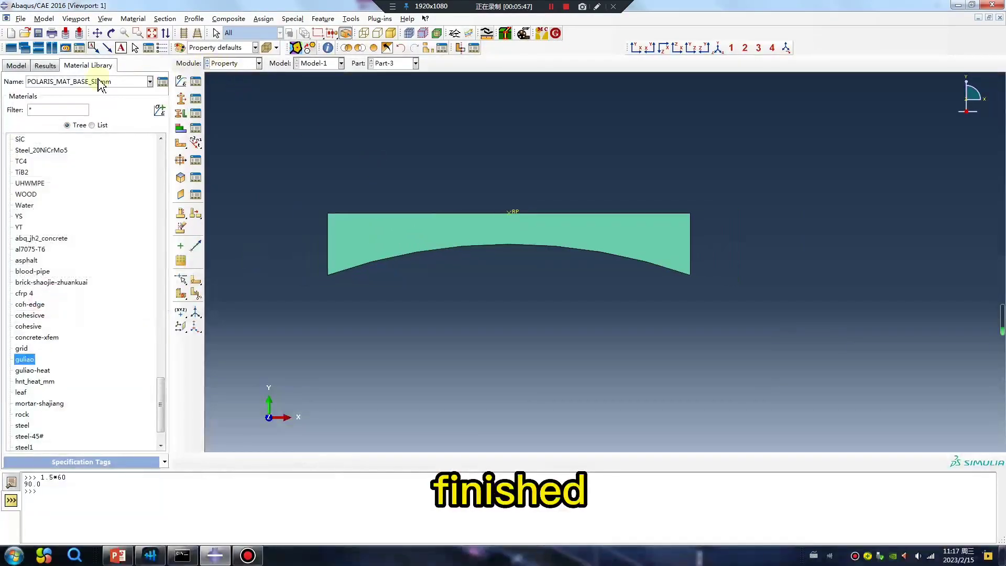
Switch to the Assembly module and create dependent instances of Part-2 and Part-3
left_click(17, 66)
left_click(245, 65)
left_click(219, 75)
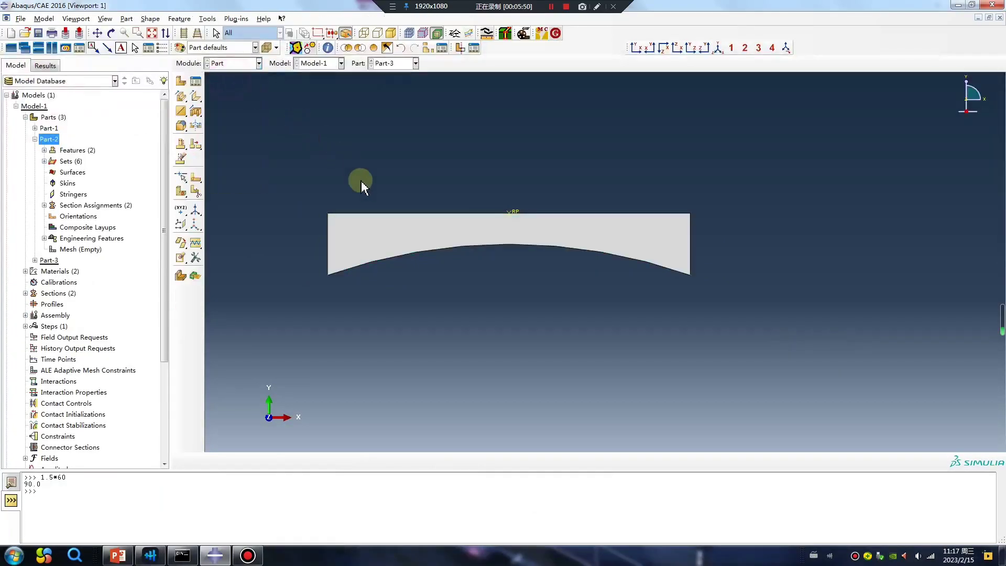
left_click(232, 64)
left_click(246, 97)
left_click(181, 80)
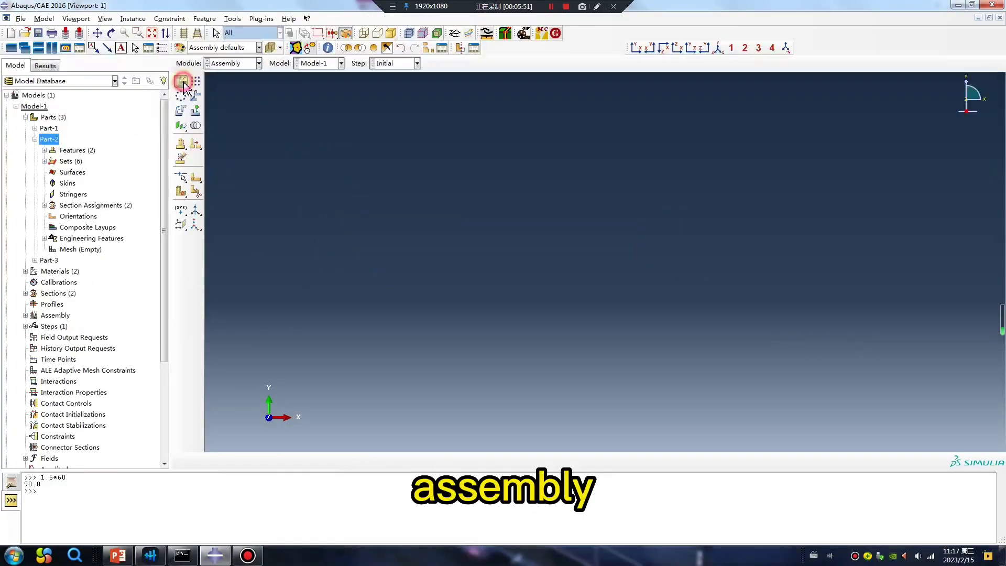
left_click(46, 217)
left_click(34, 229, "shift")
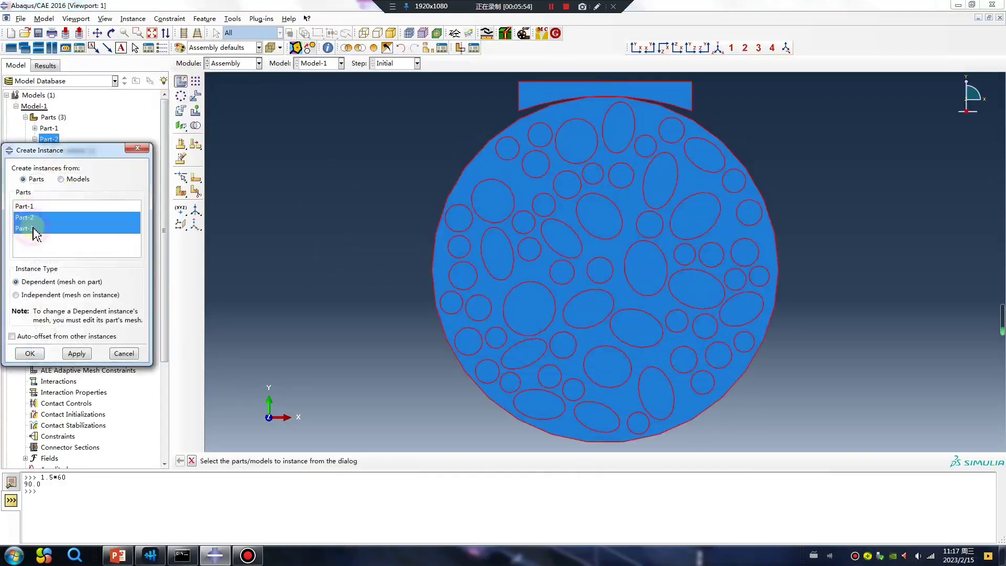
left_click(29, 354)
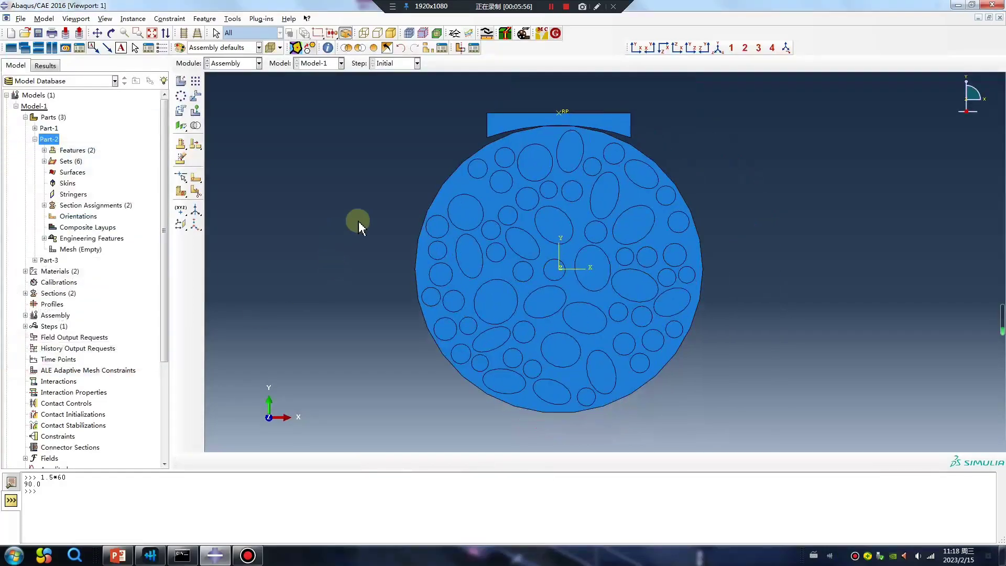
Copy the loading strip instance with a linear pattern of 2 at a 60 offset in direction 1 and 1 in direction 2
left_click(196, 81)
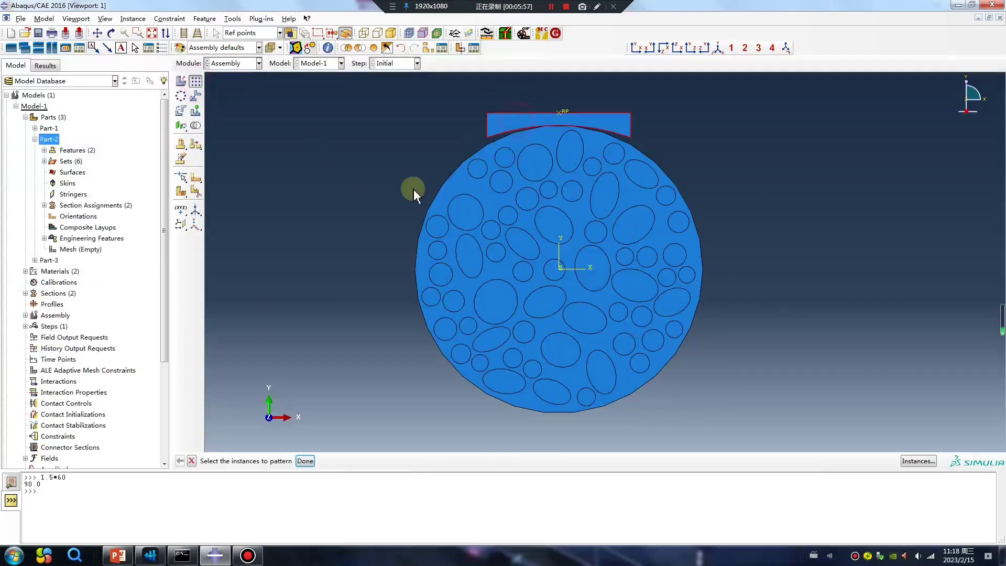
middle_click(326, 258)
left_click(38, 281)
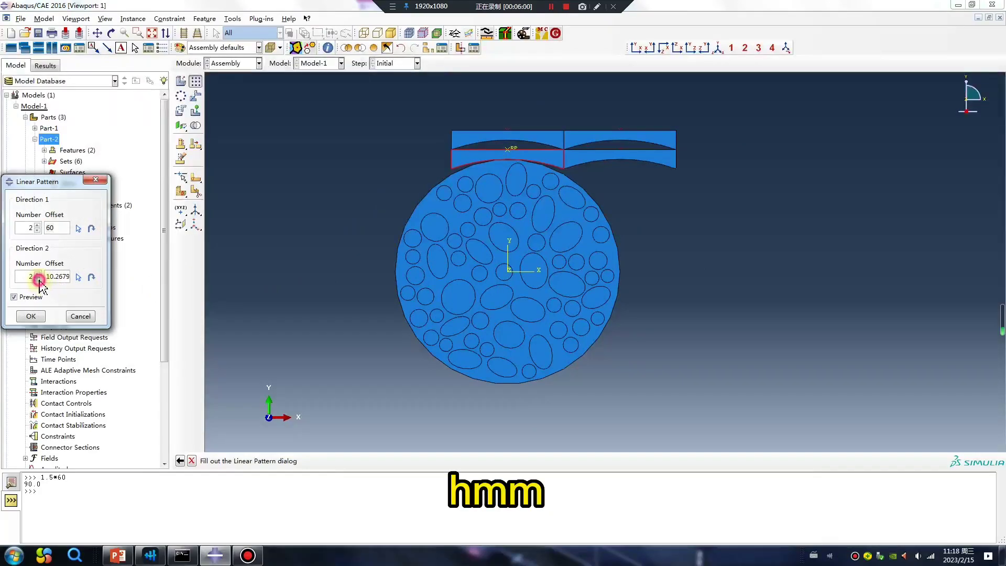
left_click(33, 316)
Rotate the copied loading strip by 180 degrees about the upper corner it shares with the original strip
left_click(181, 110)
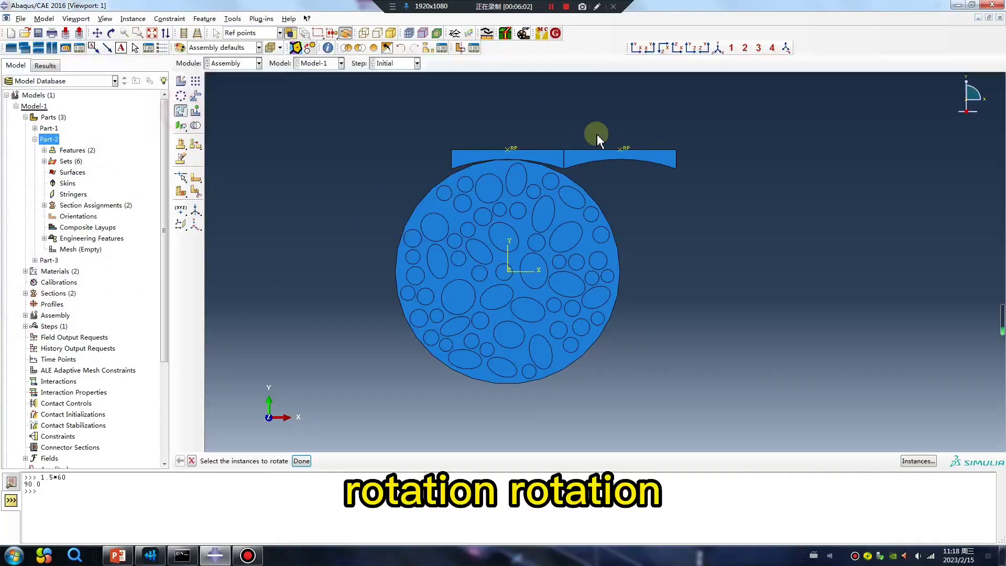
left_click(589, 156)
middle_click(676, 243)
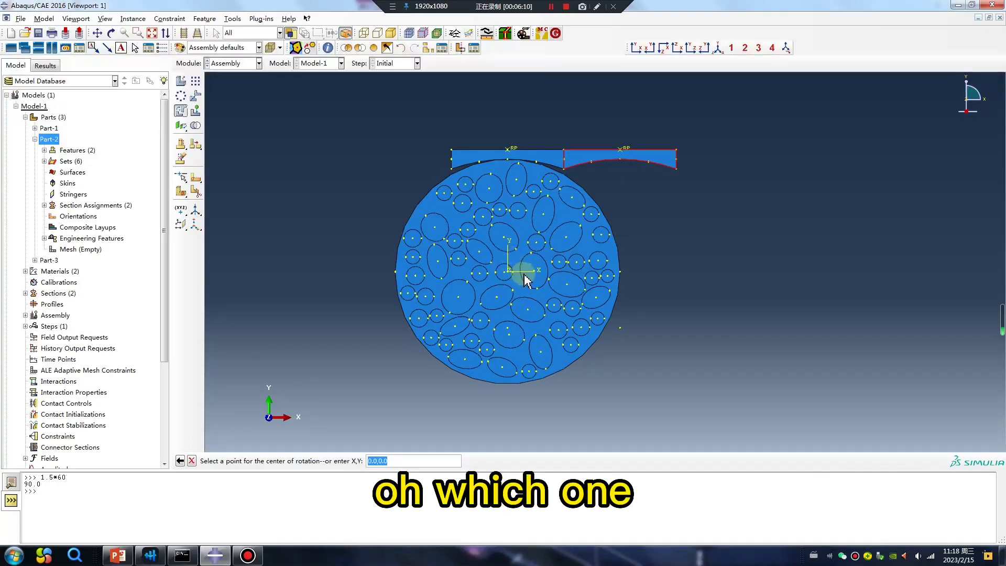
left_click(564, 152)
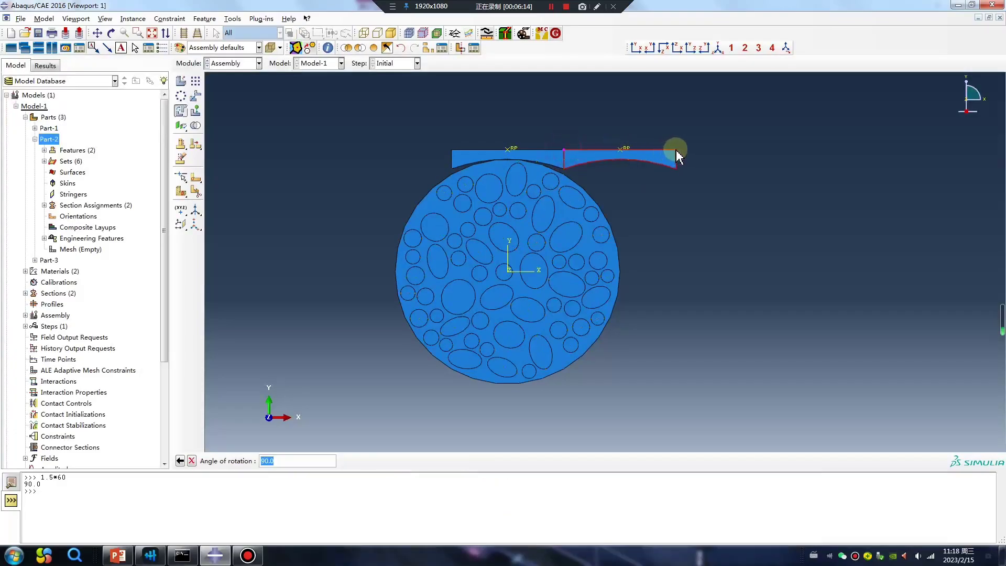
type("180")
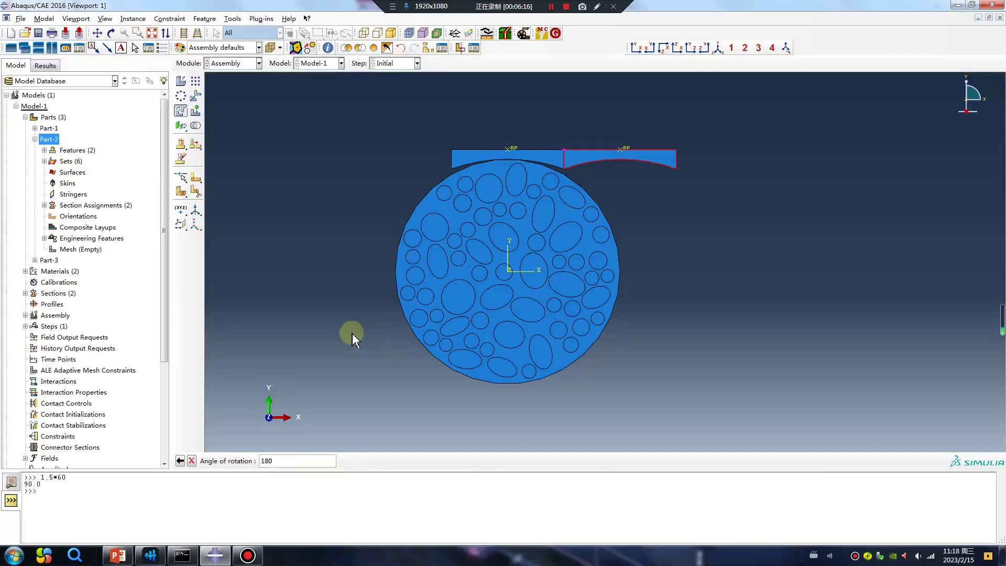
key("Return")
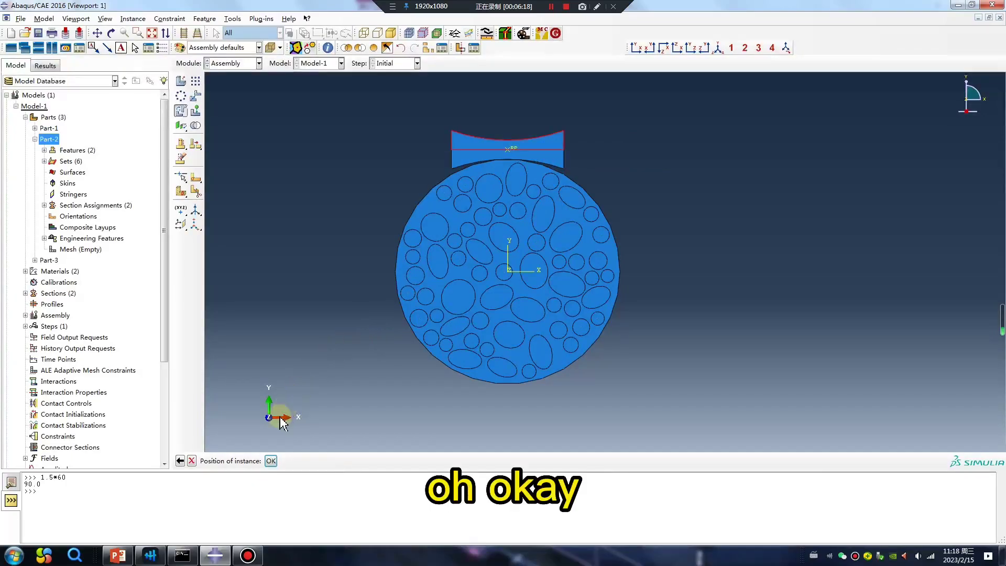
left_click(271, 461)
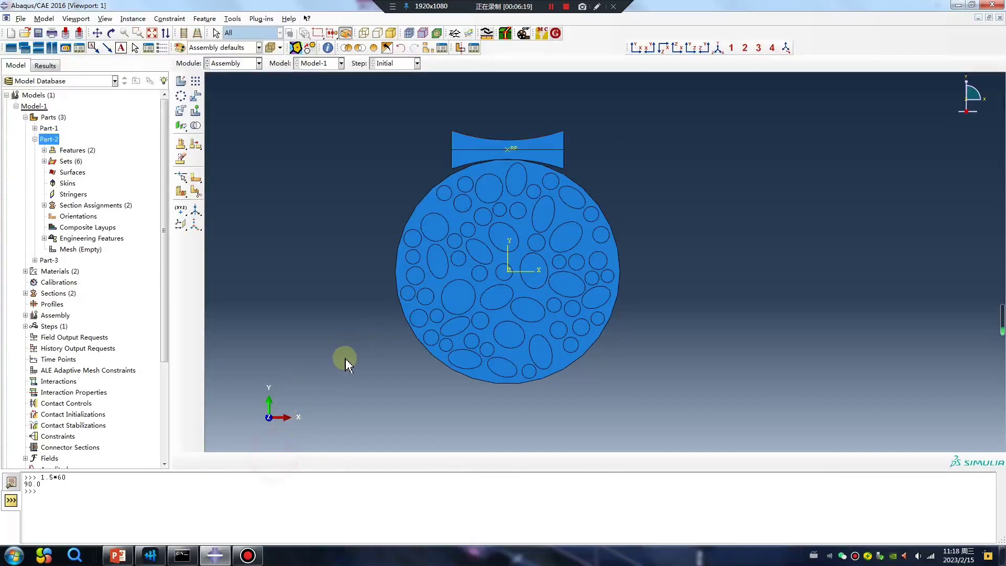
left_click(196, 96)
left_click(480, 147)
middle_click(480, 148)
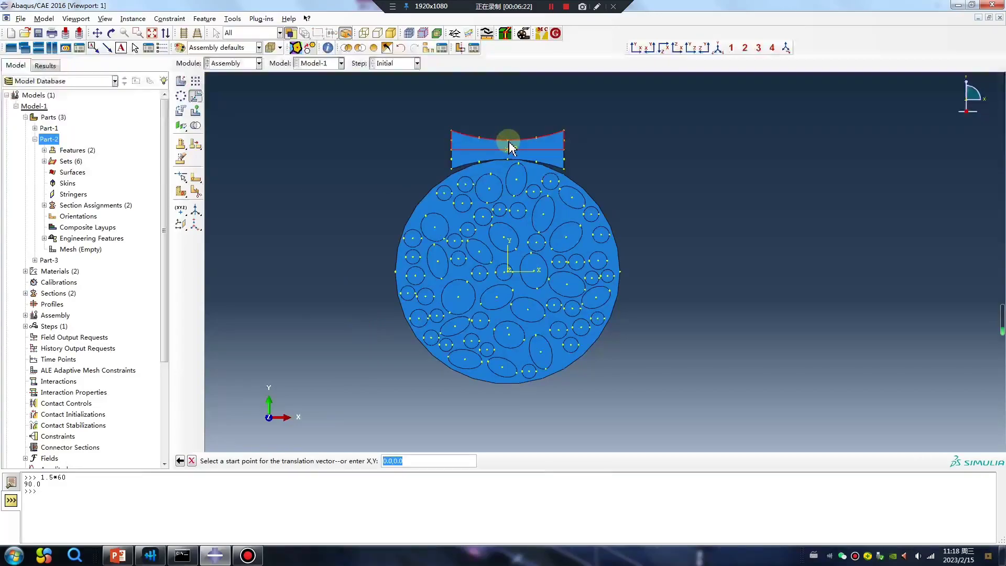
left_click(508, 140)
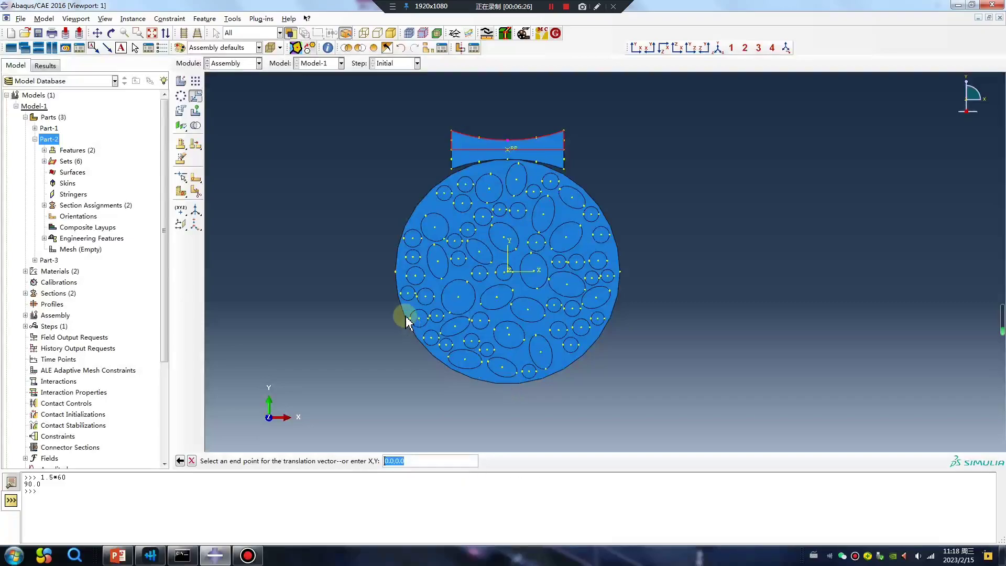
key("Escape")
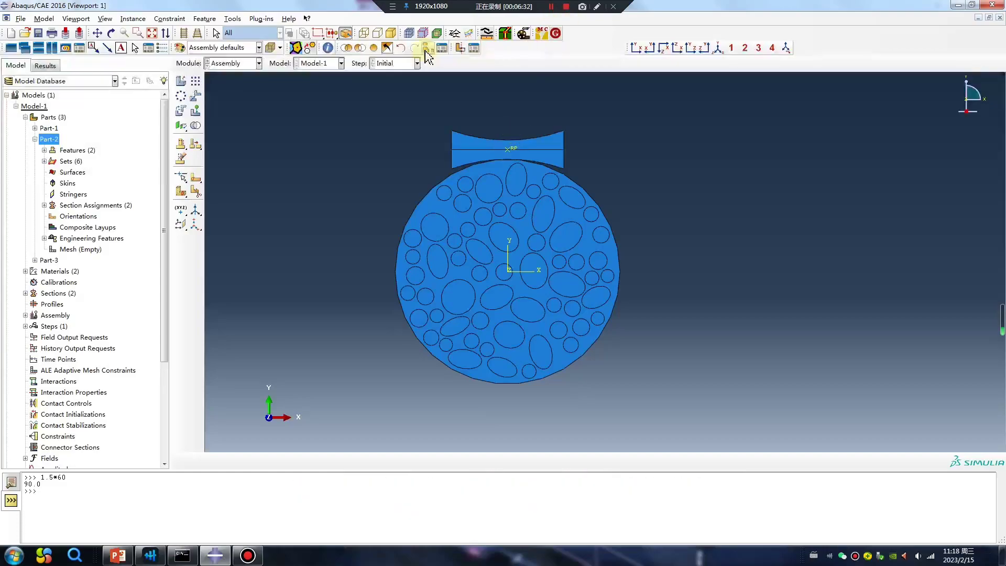
Measure the distance between the curved-edge midpoints of the two stacked strips and evaluate 10.241424+120 in the command line
left_click(333, 49)
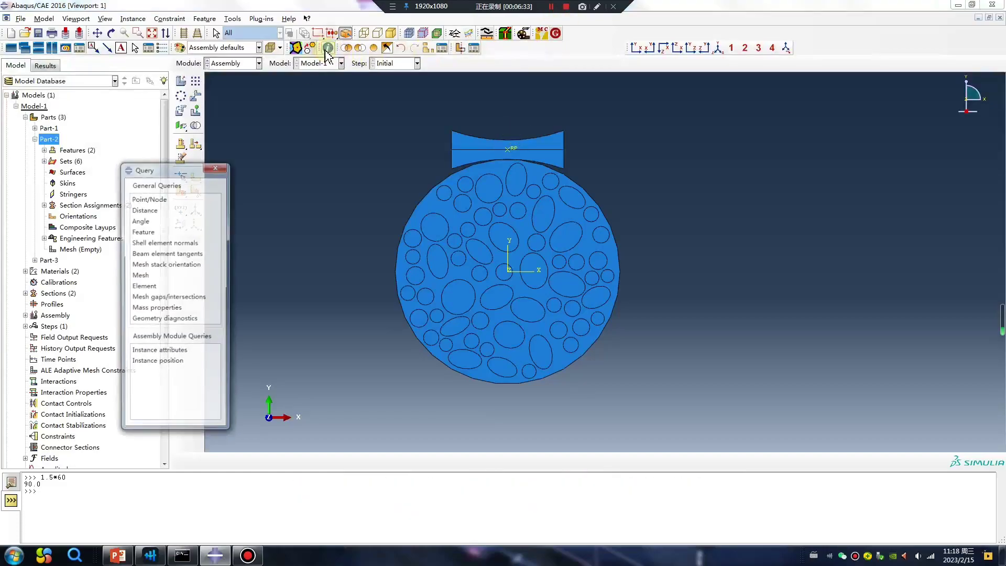
left_click(146, 210)
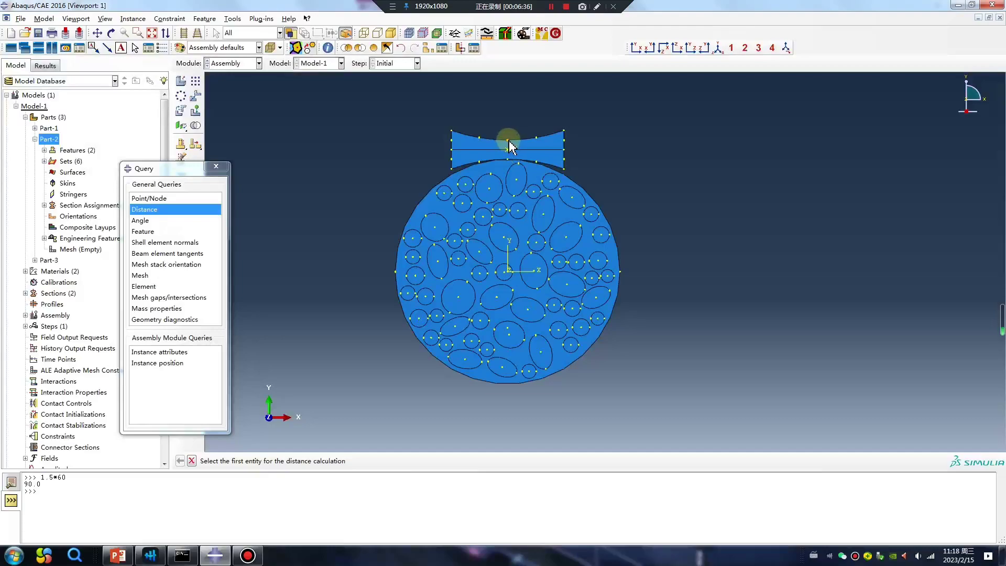
left_click(508, 140)
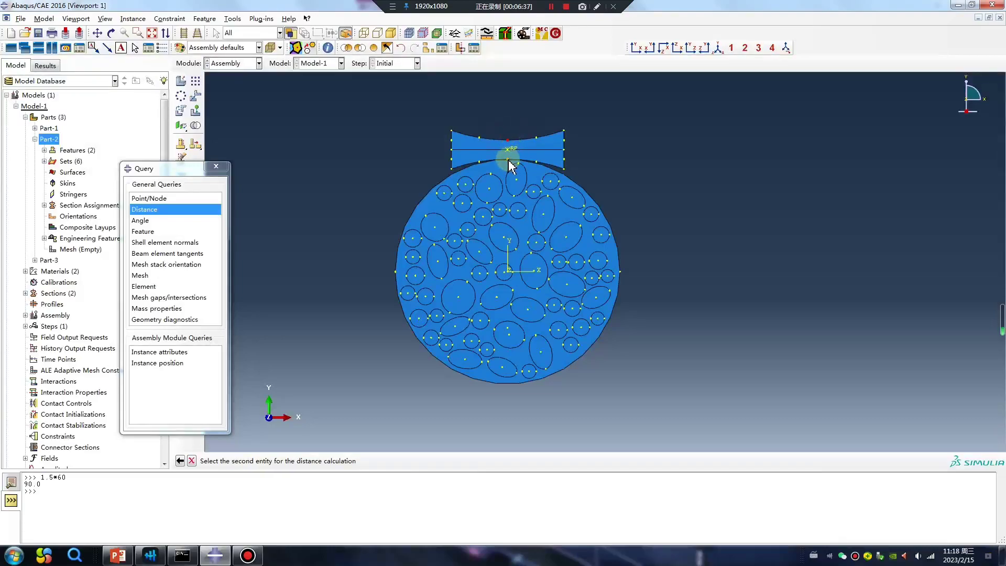
left_click(508, 161)
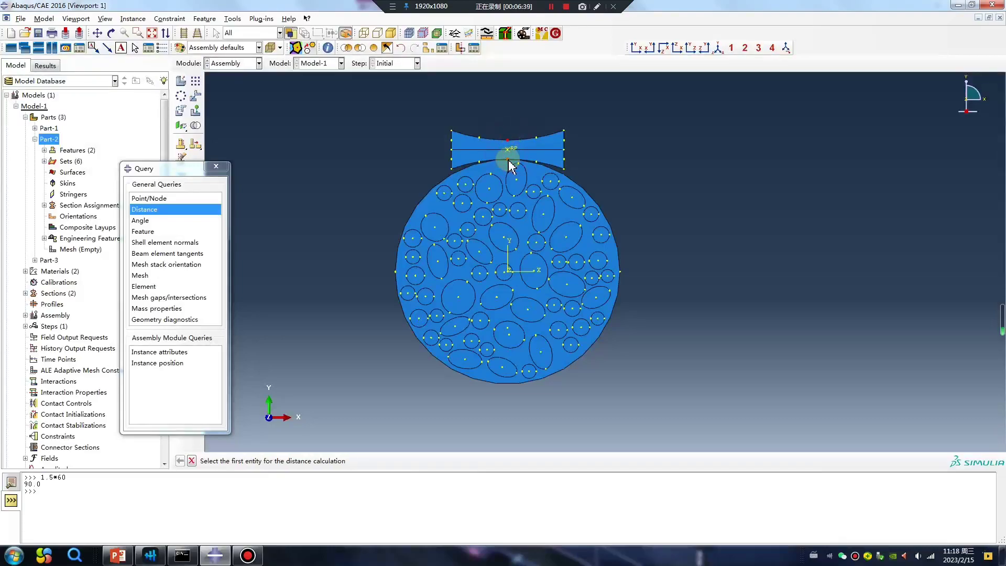
left_click(10, 481)
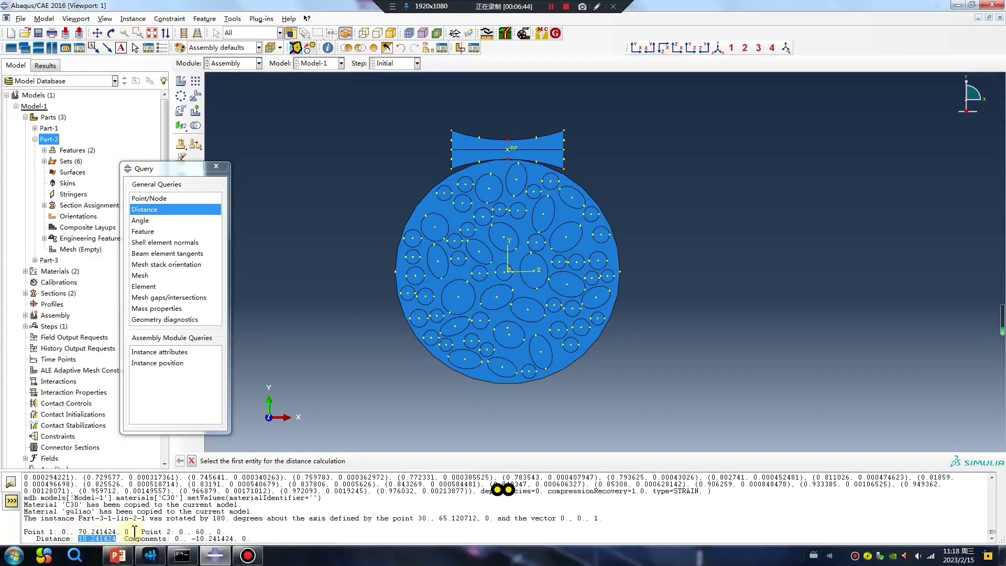
left_click(15, 500)
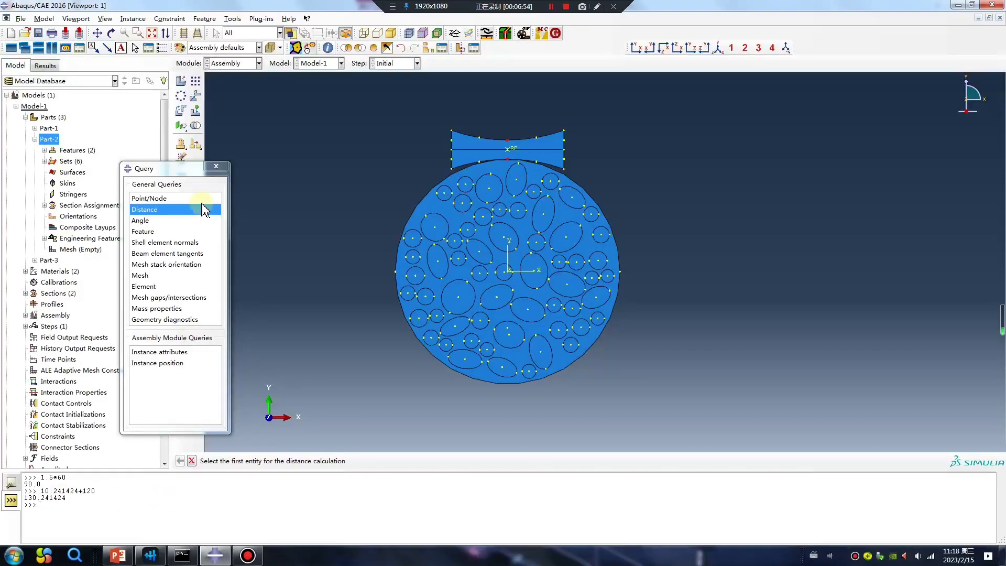
left_click(216, 166)
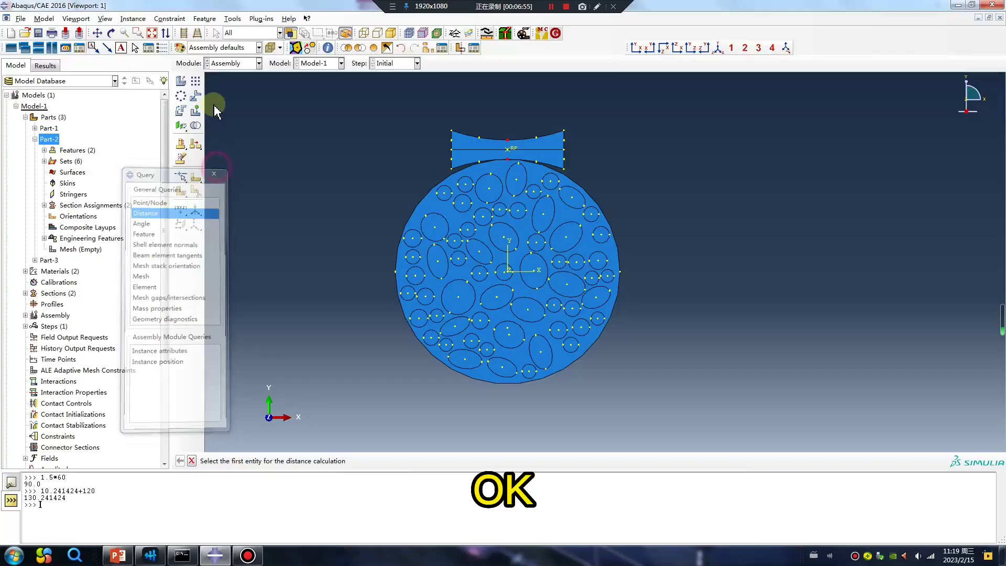
Translate the rotated loading strip from 0.0,0.0 to 0.0,-130.241424 so it sits below the disc
left_click(477, 146)
middle_click(339, 245)
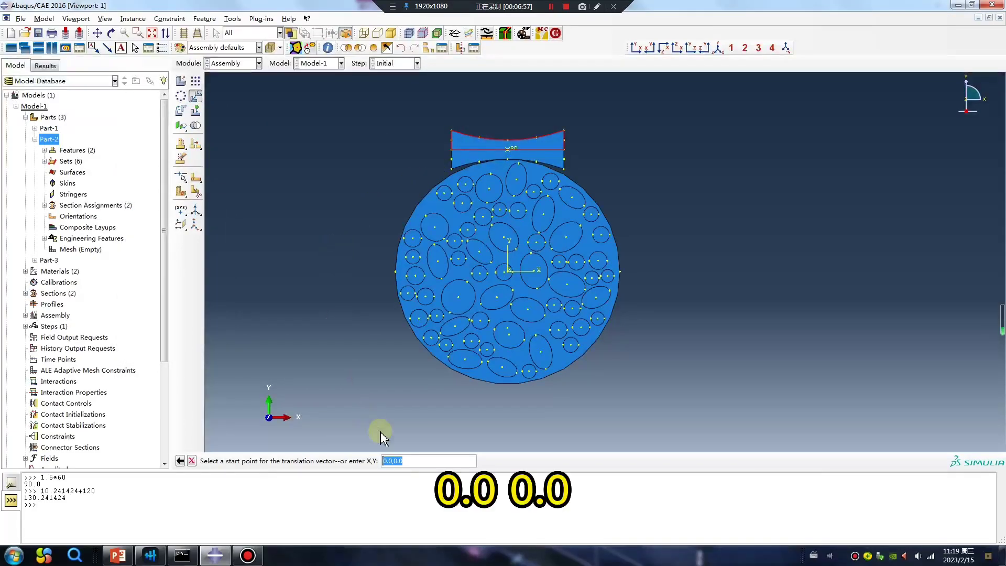
key("Return")
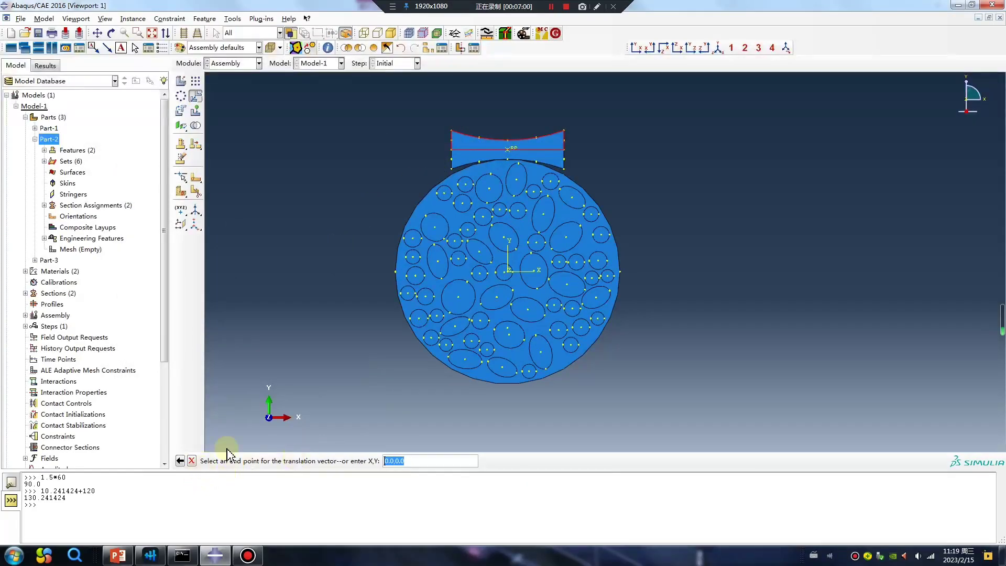
left_click(408, 459)
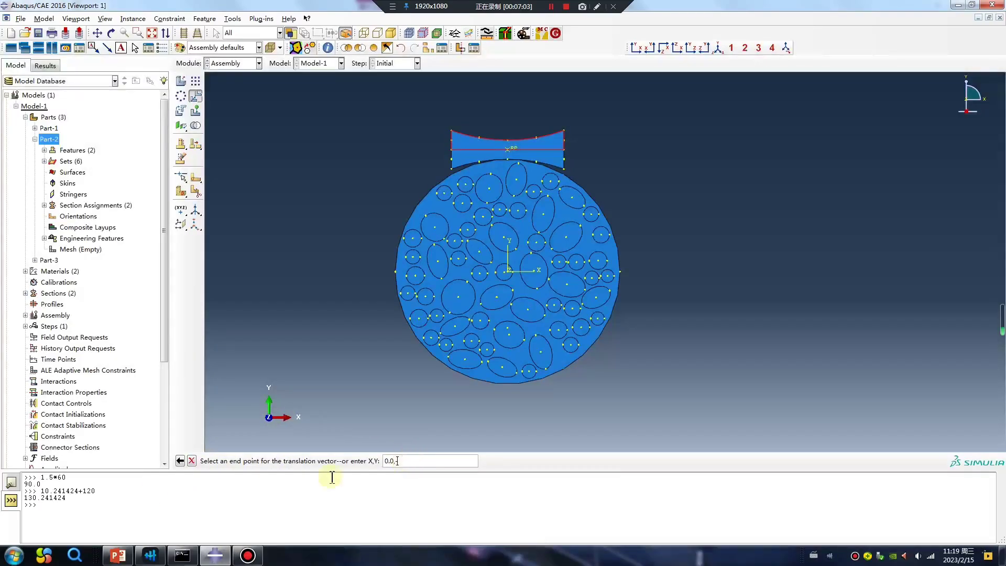
type("-")
left_click_drag(68, 498, 23, 498)
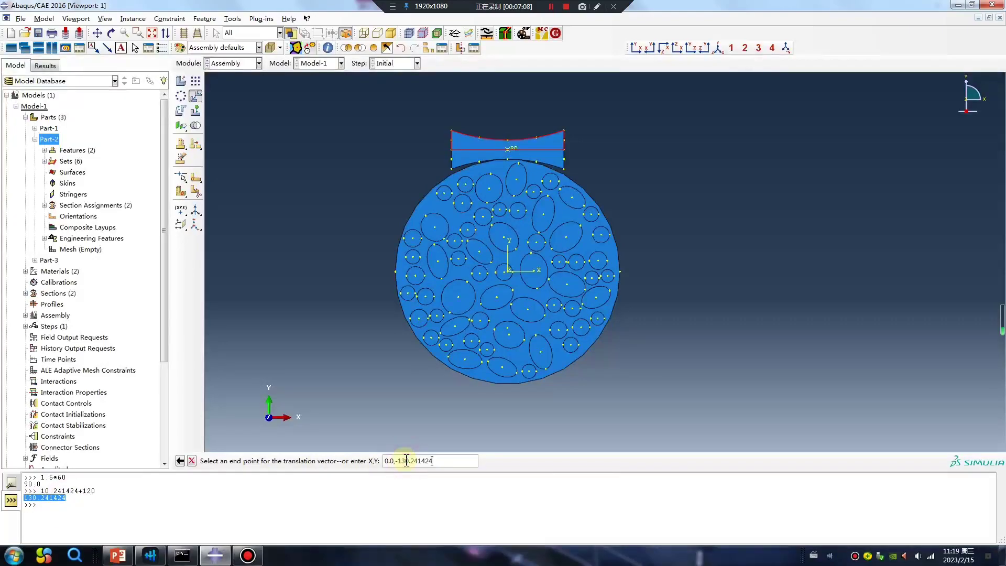
key("Return")
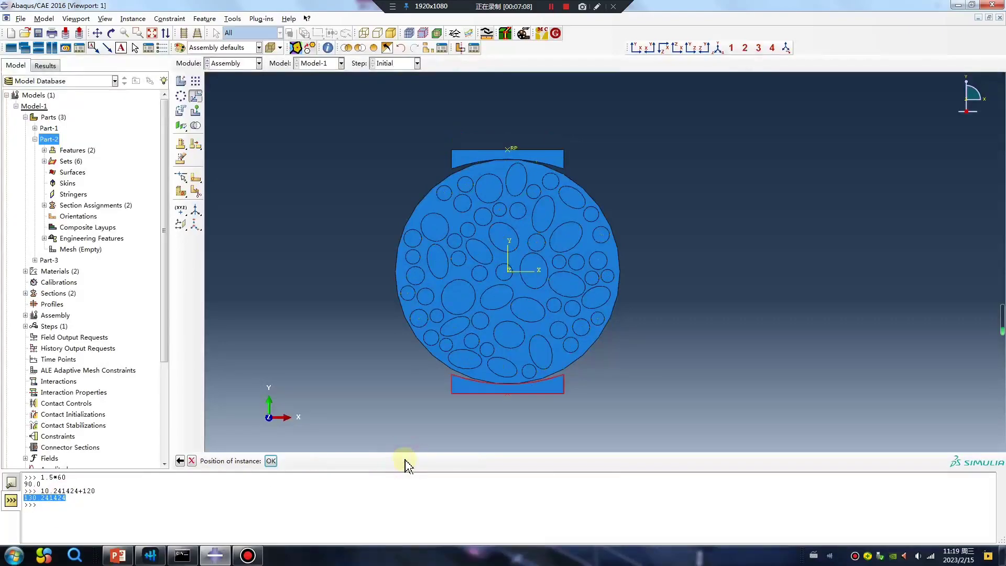
left_click(271, 461)
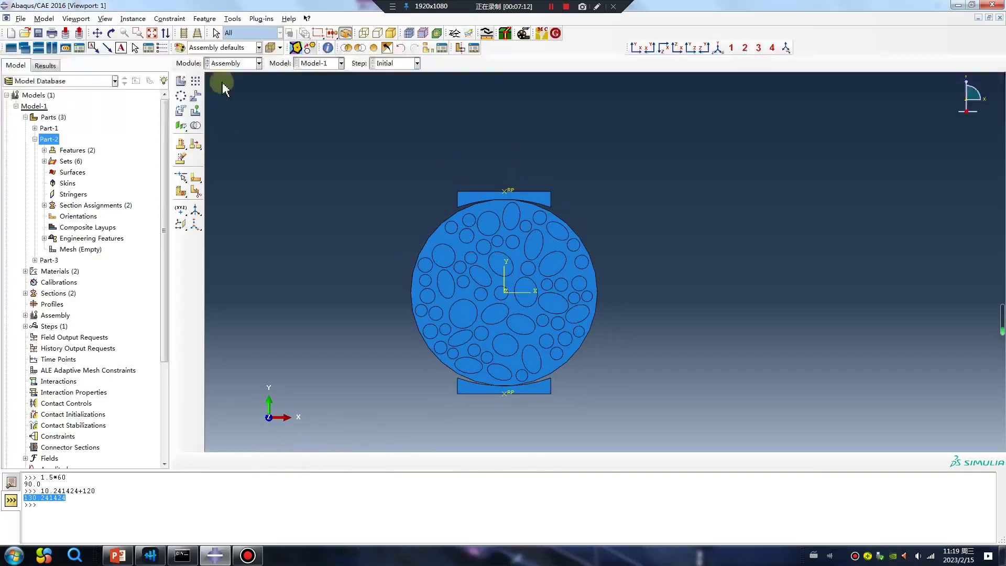
Switch to the Step module and create a Dynamic, Explicit step with a time period of 1
left_click(233, 63)
left_click(223, 108)
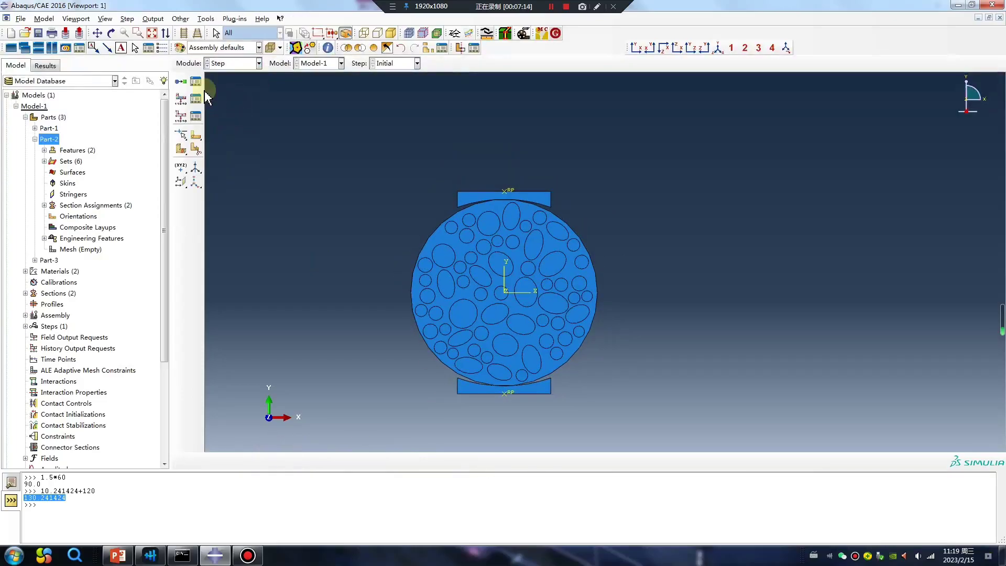
left_click(181, 81)
left_click(319, 289)
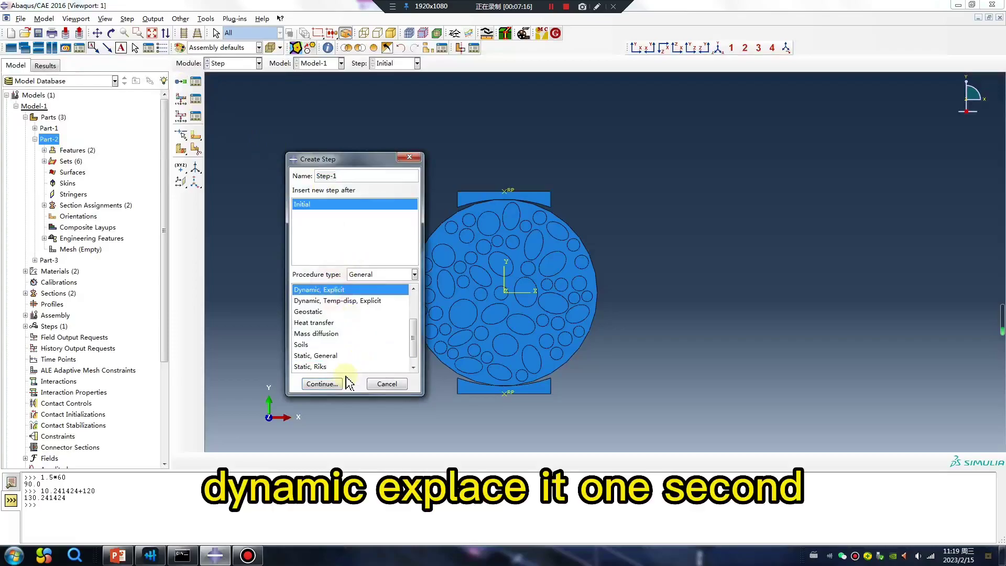
left_click(322, 383)
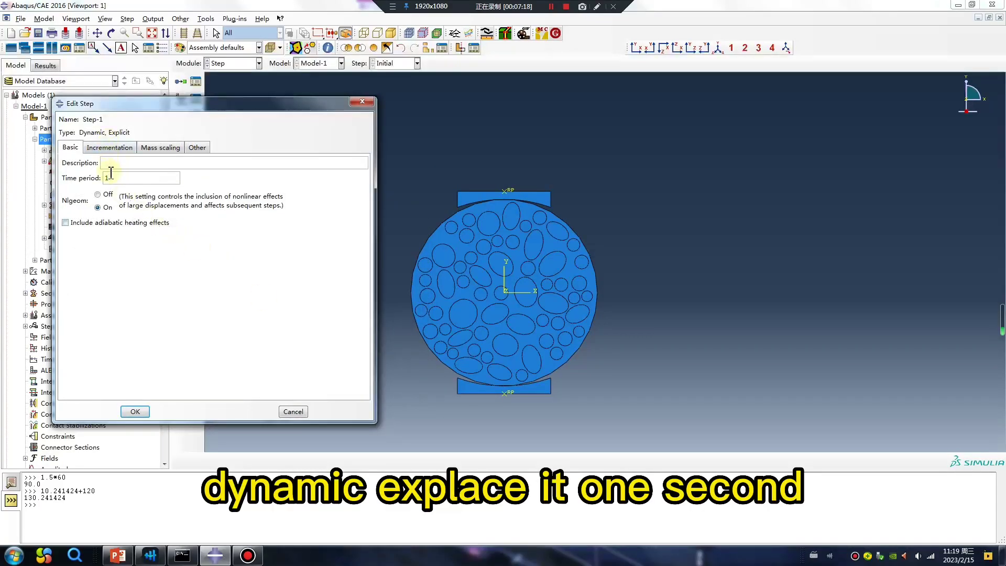
left_click(134, 412)
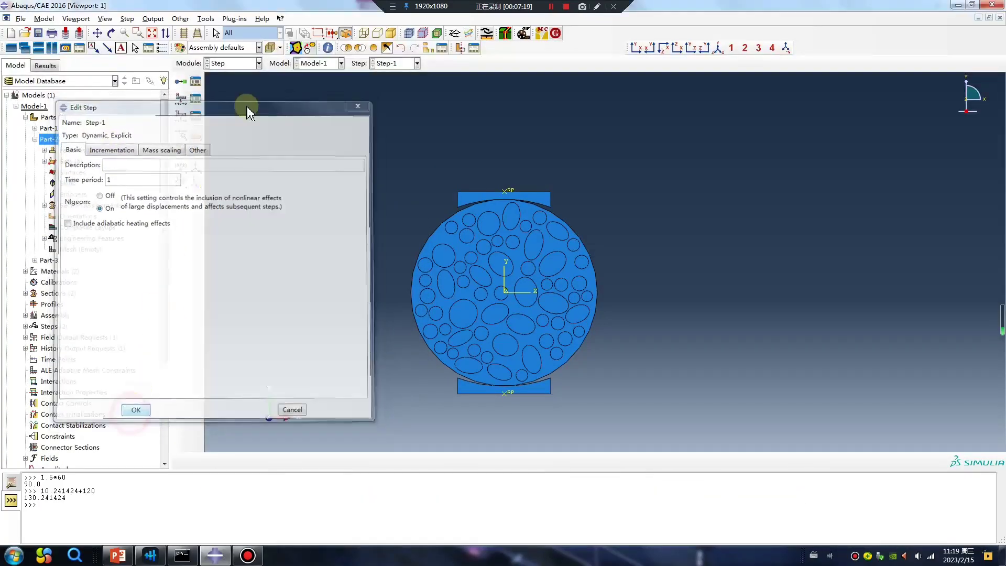
Set the field output request to 120 evenly spaced intervals and add the DAMAGEC and DAMAGET damage variables
left_click(195, 98)
left_click(278, 200)
double_click(279, 202)
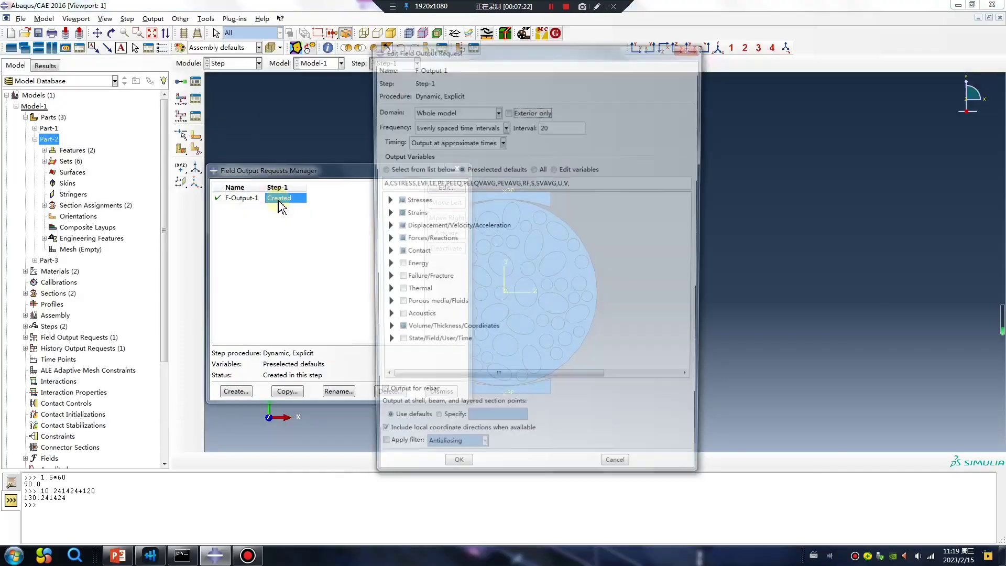
double_click(558, 125)
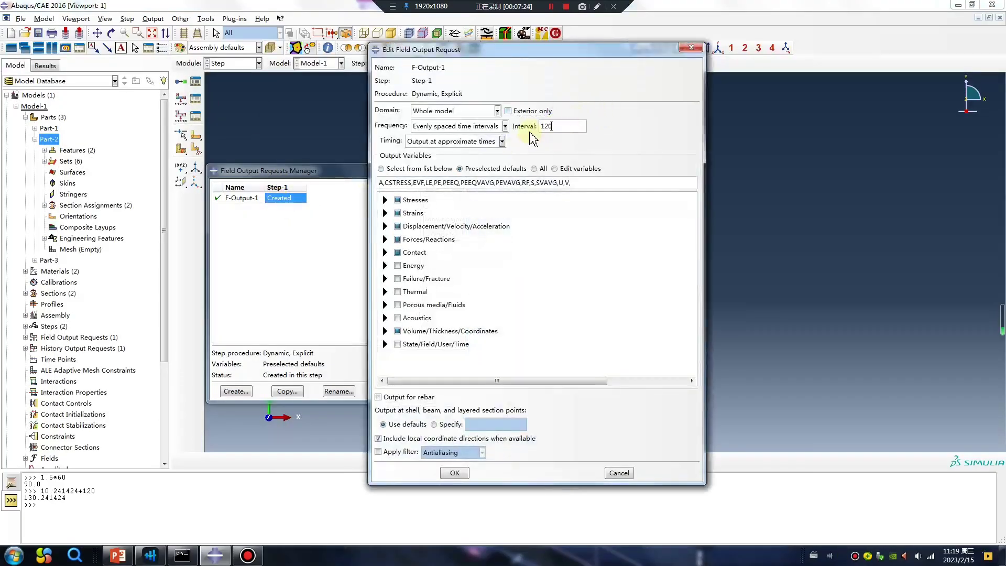
left_click(385, 278)
left_click(411, 290)
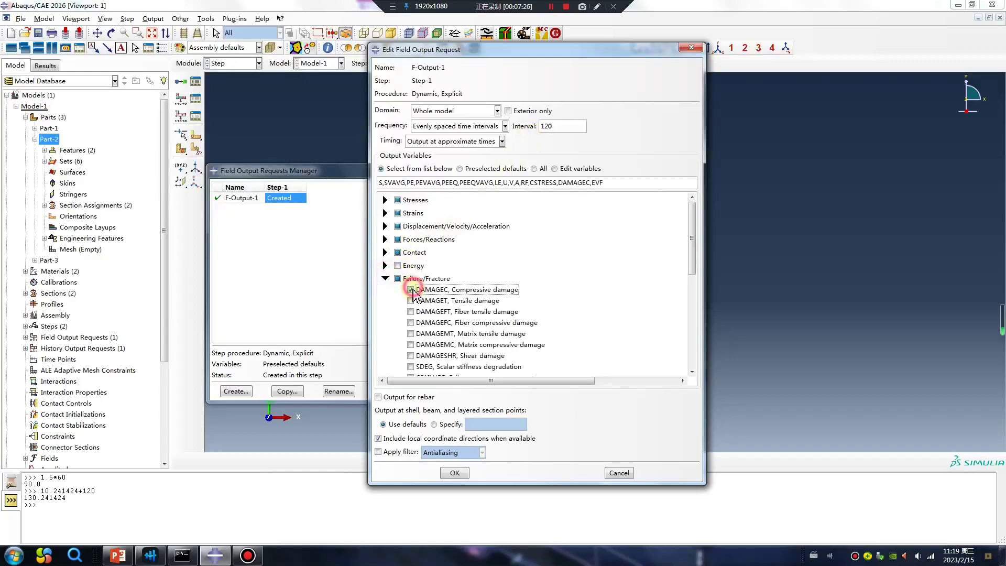
left_click(411, 300)
left_click(385, 278)
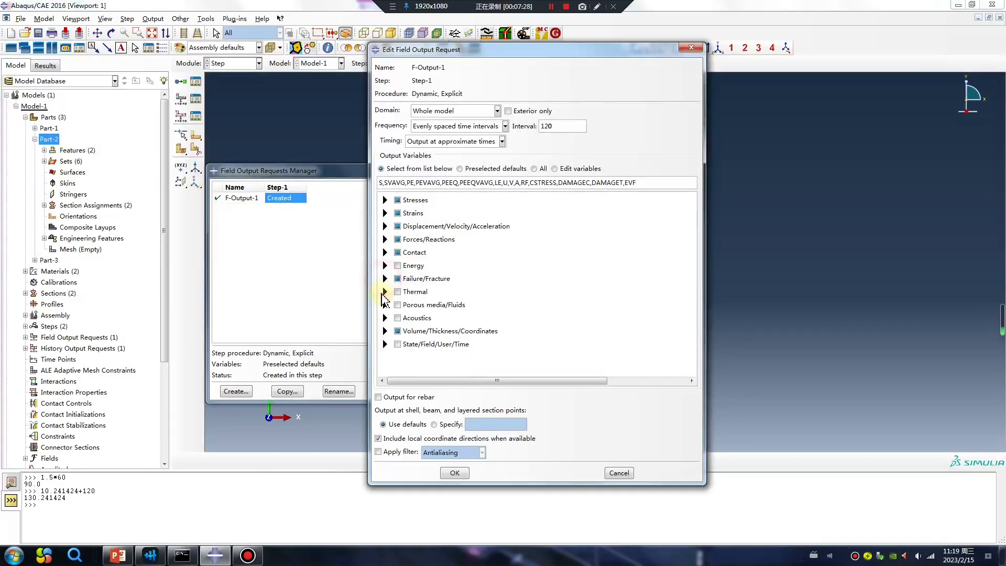
Remove the Volume/Thickness/Coordinates output, add the STATUS variable, and save the field output request
left_click(396, 331)
left_click(385, 344)
scroll(439, 344, "down", 3)
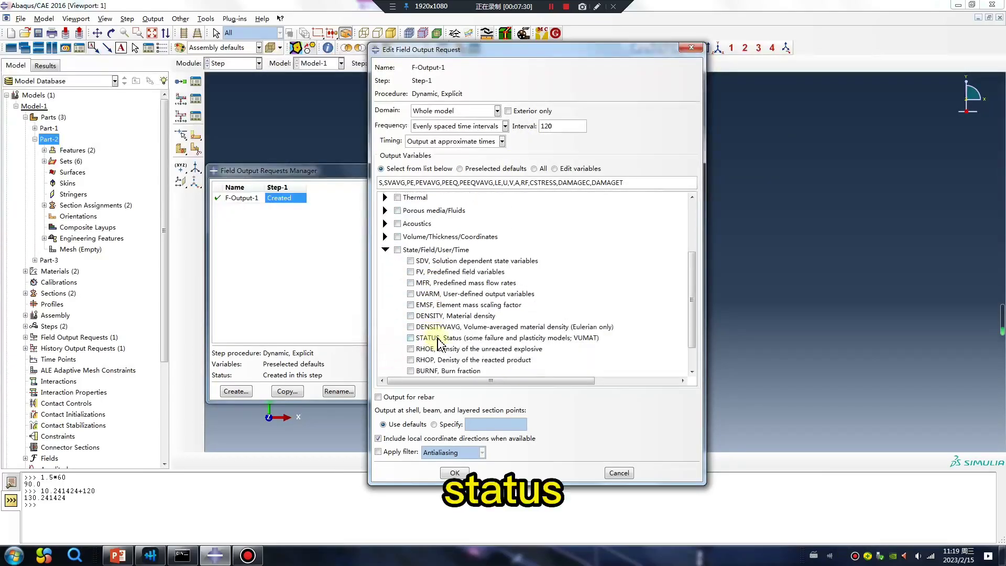
left_click(423, 340)
left_click(455, 473)
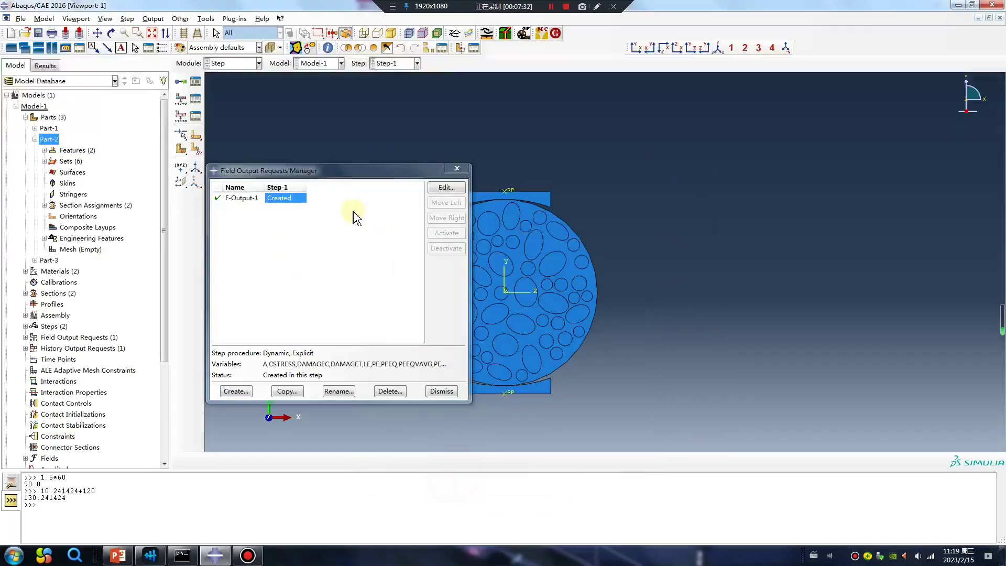
left_click(457, 171)
Switch to the Interaction module and create a rigid body constraint tying the upper loading strip's body to its reference point
left_click(233, 63)
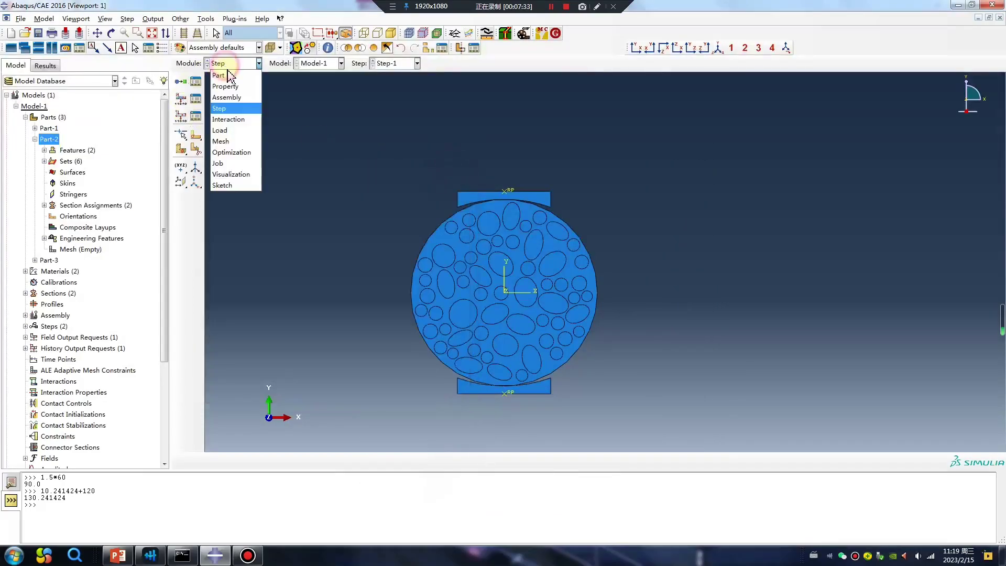
left_click(226, 120)
left_click(180, 115)
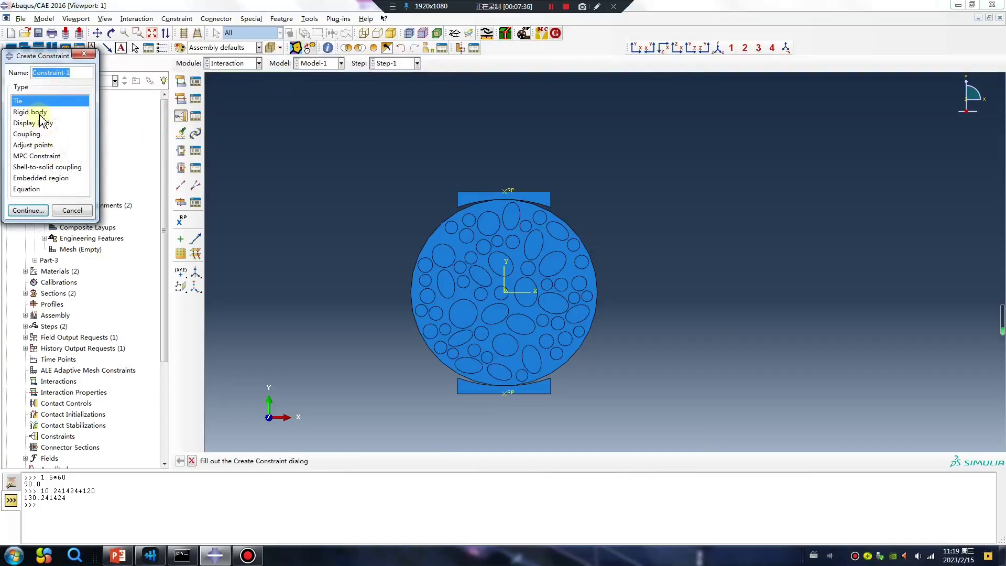
left_click(40, 113)
left_click(27, 211)
left_click(115, 239)
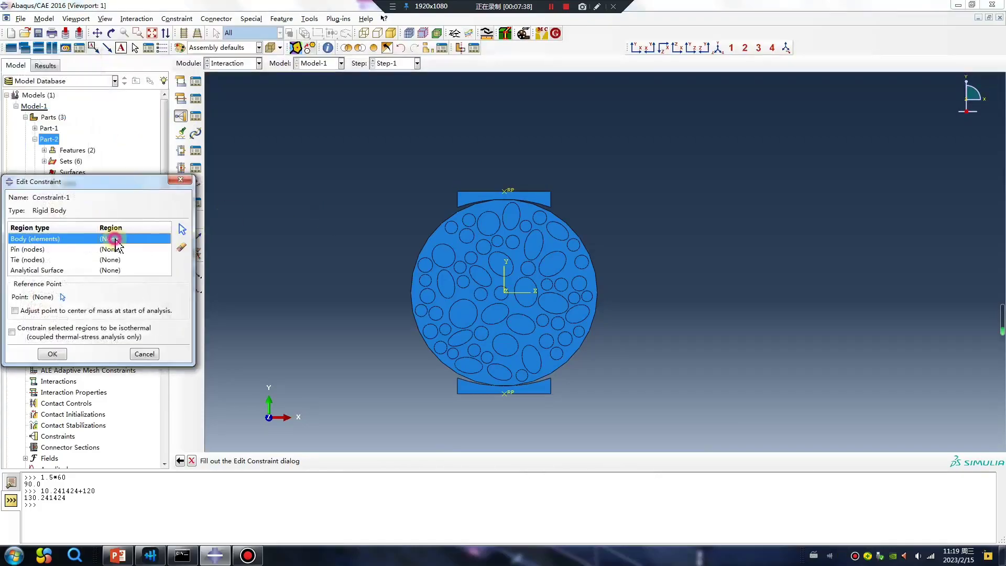
left_click(182, 229)
left_click(477, 197)
middle_click(299, 326)
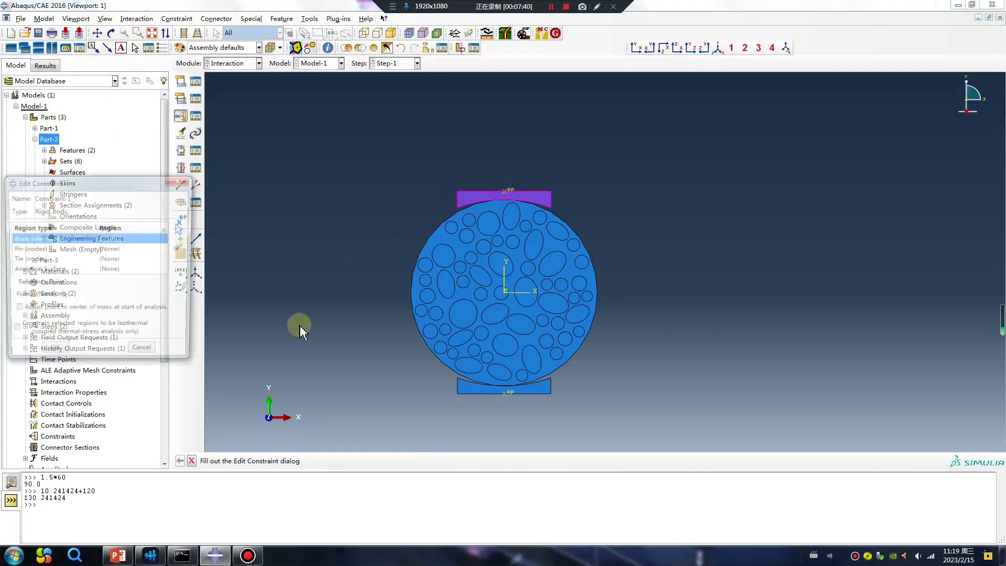
left_click(164, 281)
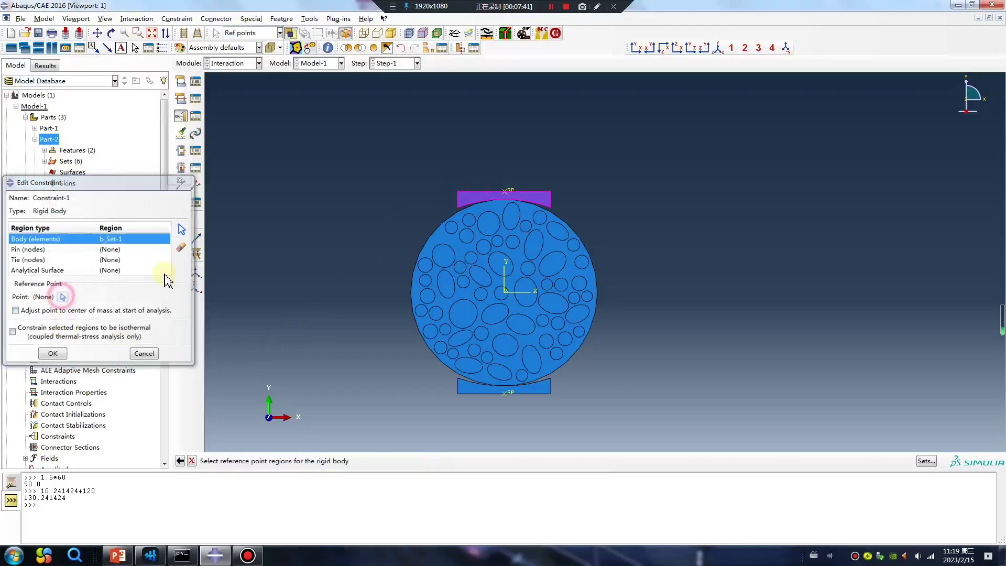
left_click(509, 192)
left_click(52, 355)
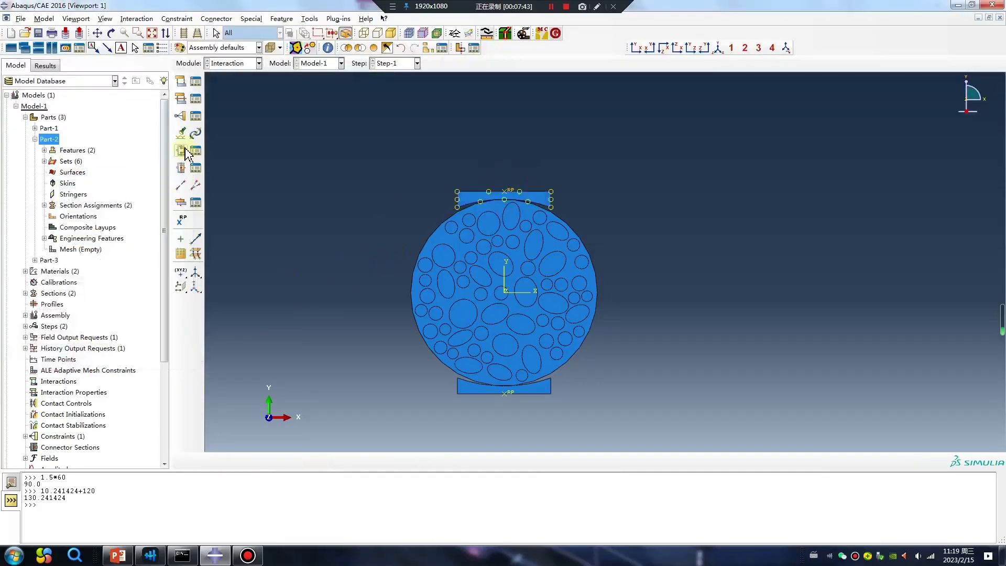
Create a second rigid body constraint linking the lower loading strip's body to its own reference point
left_click(180, 116)
left_click(38, 211)
left_click(79, 234)
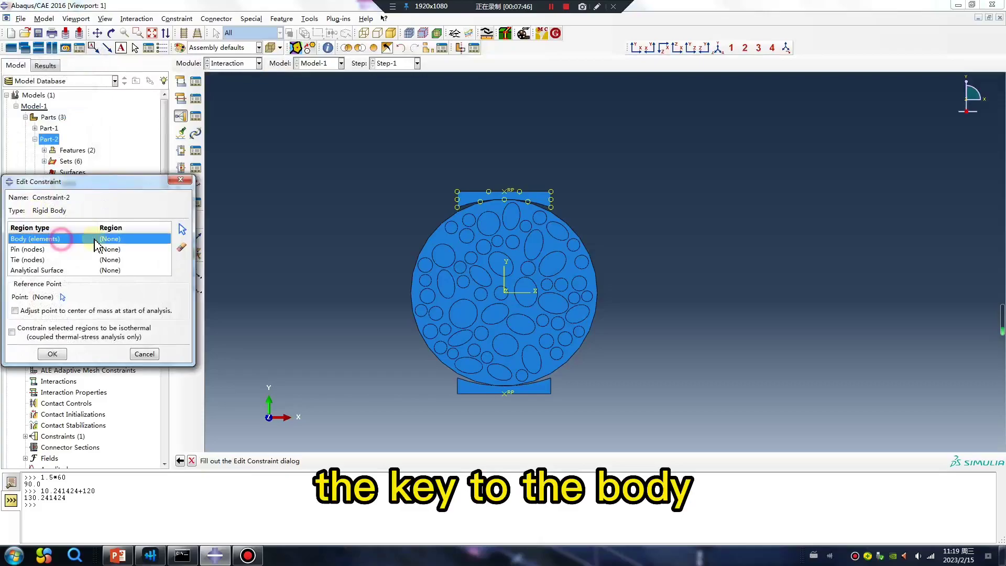
left_click(183, 231)
middle_click(400, 398)
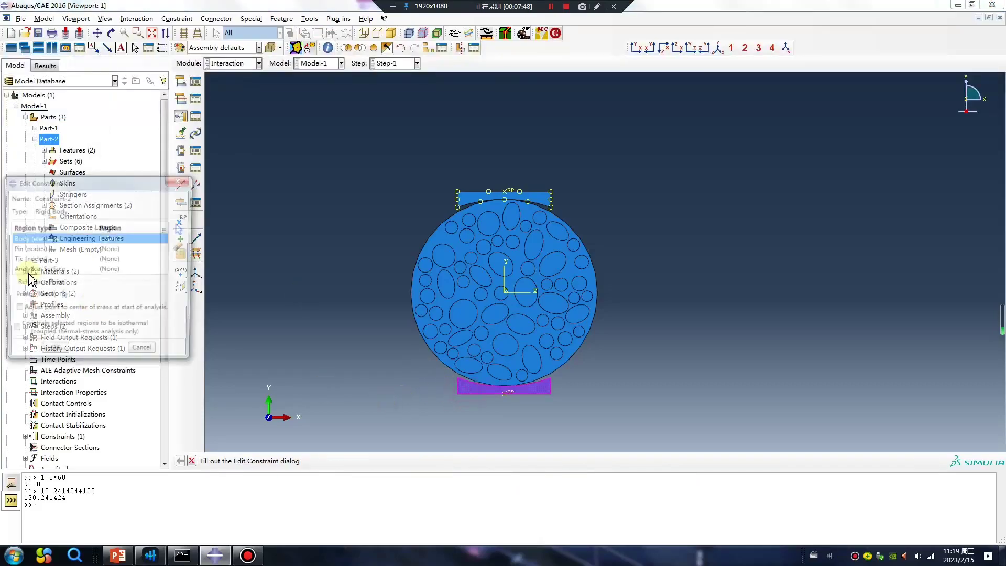
left_click(66, 292)
left_click(508, 397)
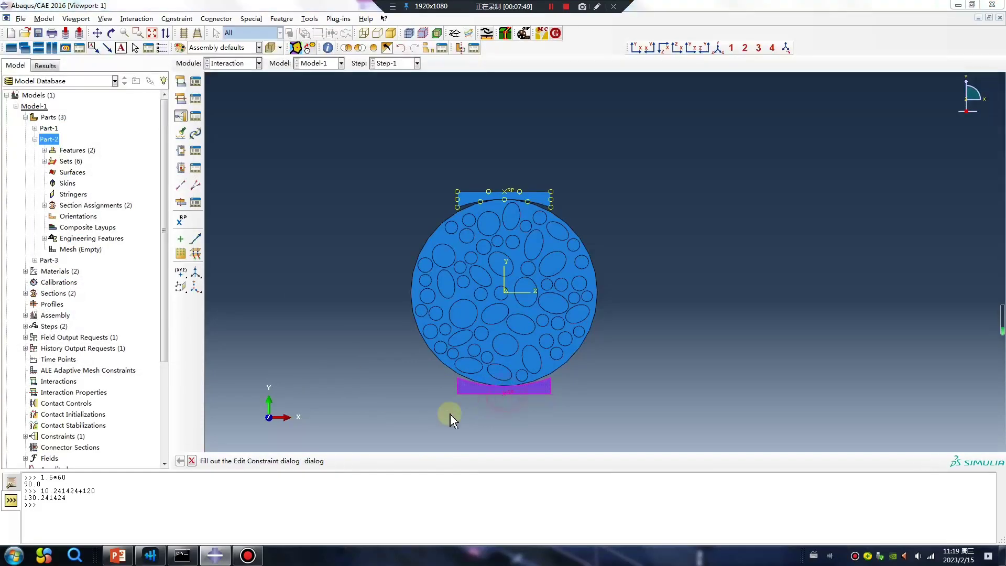
left_click(53, 355)
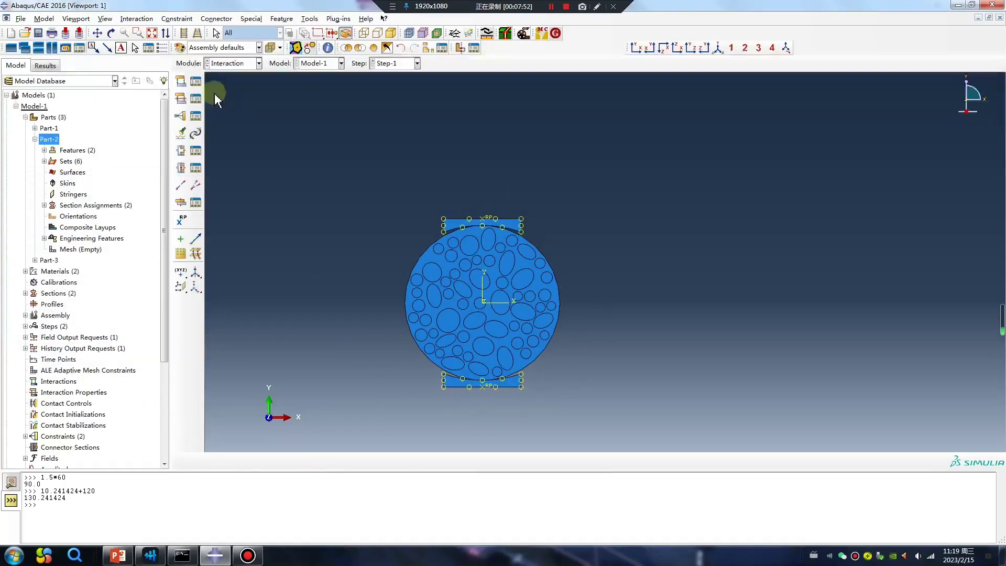
Create a General contact (Explicit) interaction in Step-1 and start a new Contact-type interaction property for it
left_click(180, 81)
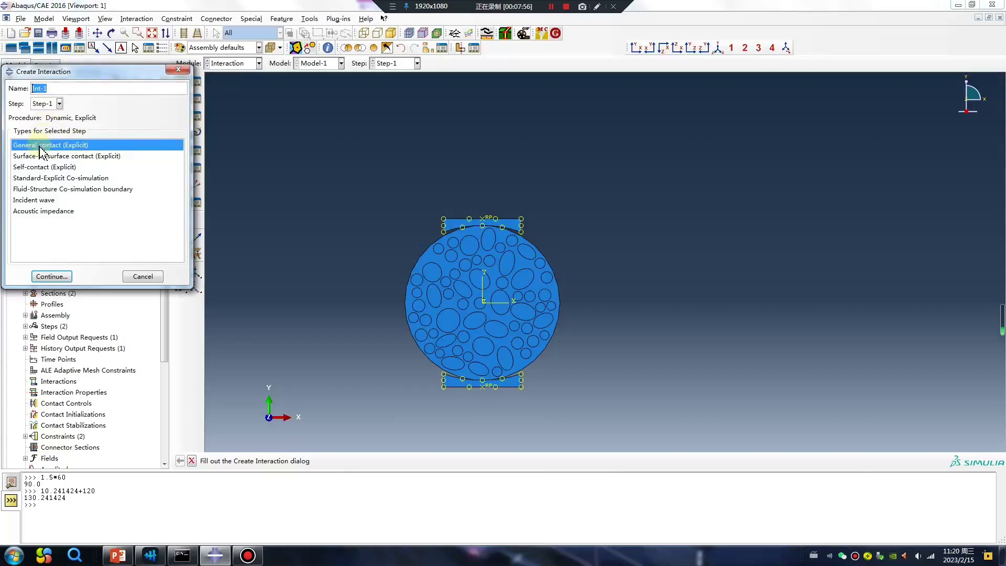
left_click(48, 276)
left_click(258, 313)
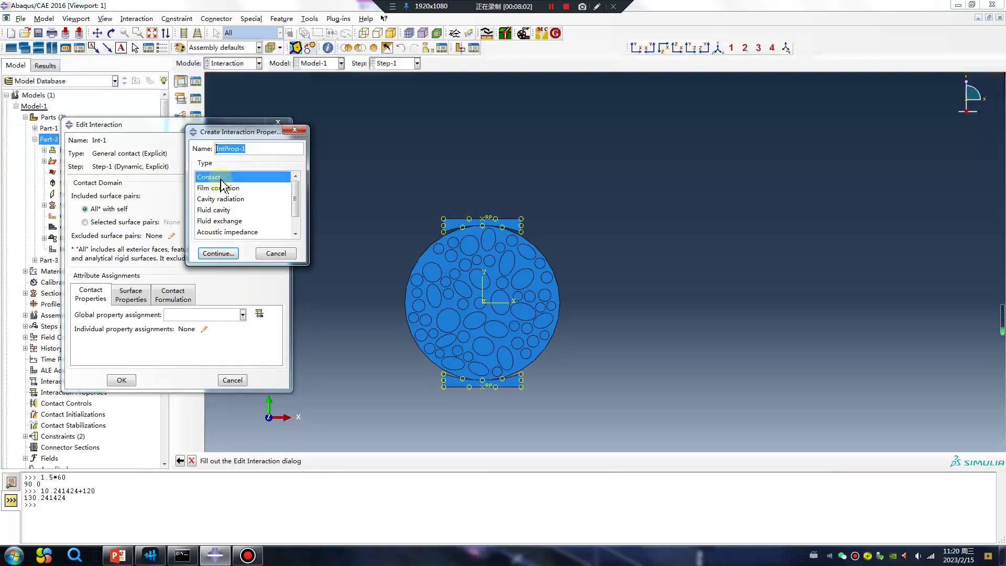
left_click(218, 254)
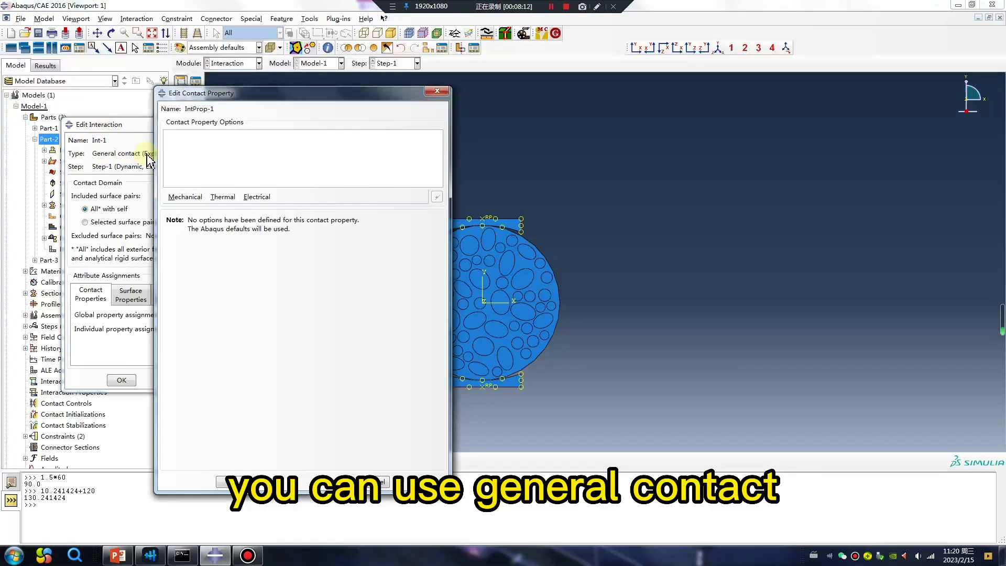
Define the contact property's tangential behavior with penalty friction and a friction coefficient of 0.3
left_click(186, 197)
left_click(205, 208)
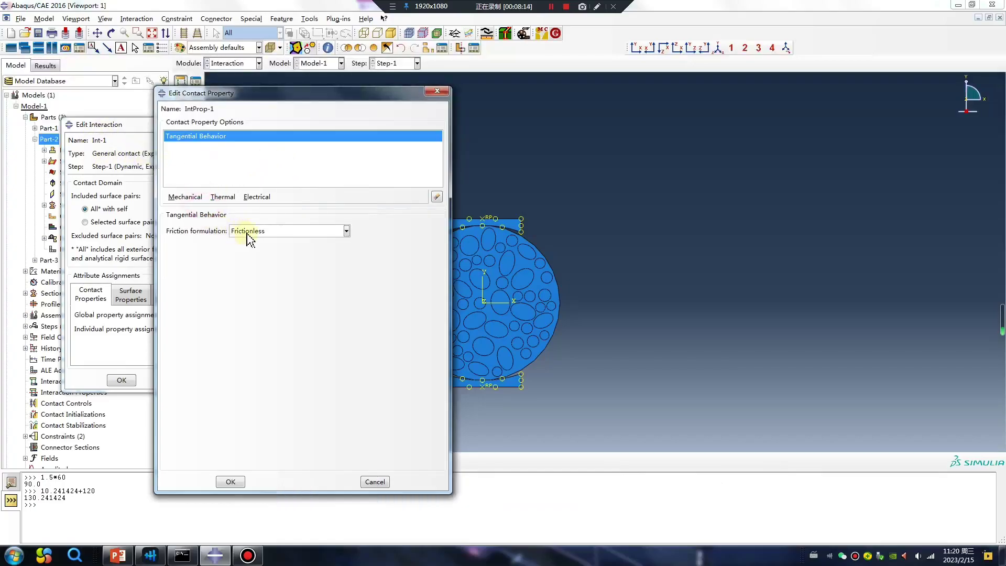
left_click(309, 231)
left_click(246, 246)
left_click(200, 350)
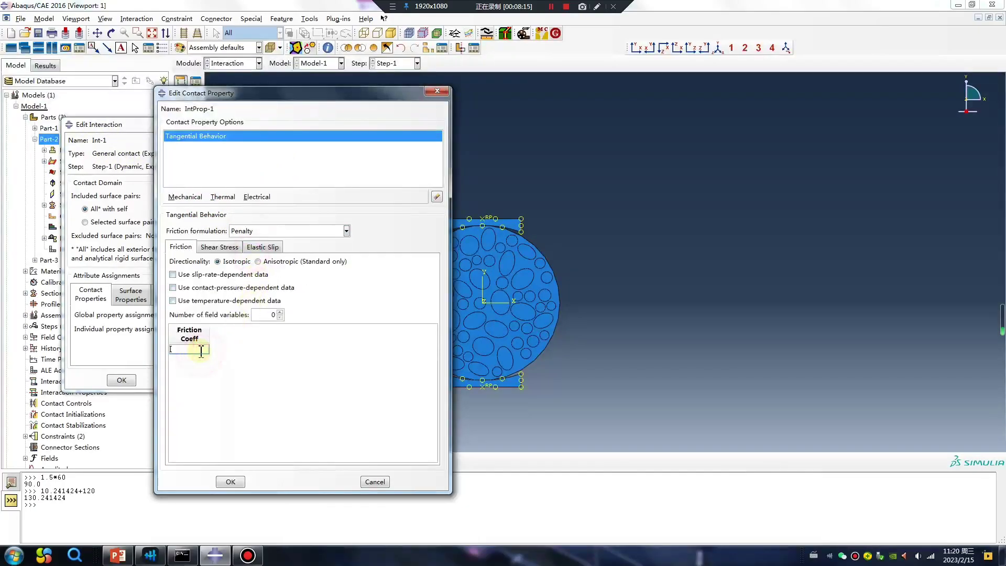
type("0.3")
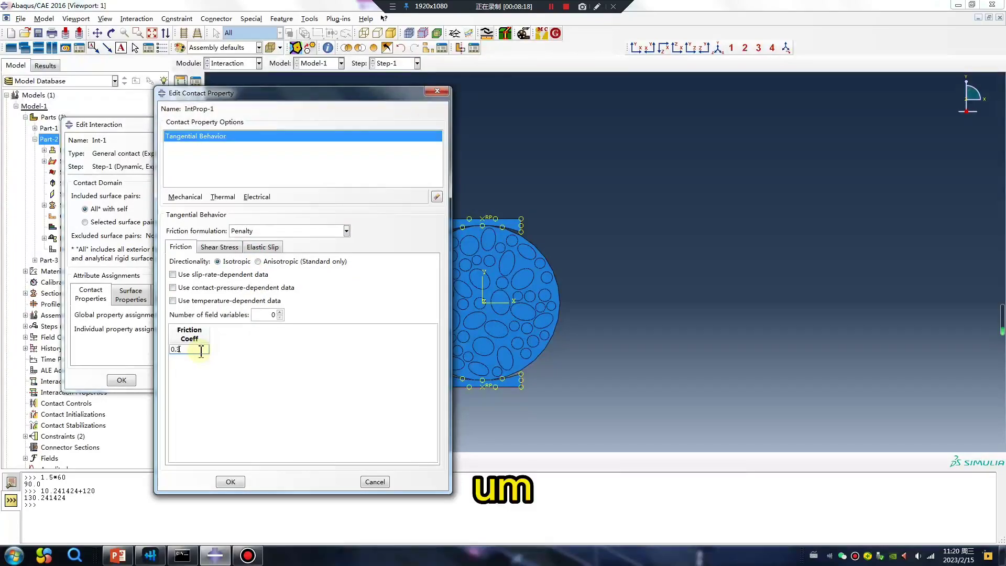
left_click(231, 482)
Assign IntProp-1 as the global contact property and save the general contact interaction
left_click(199, 315)
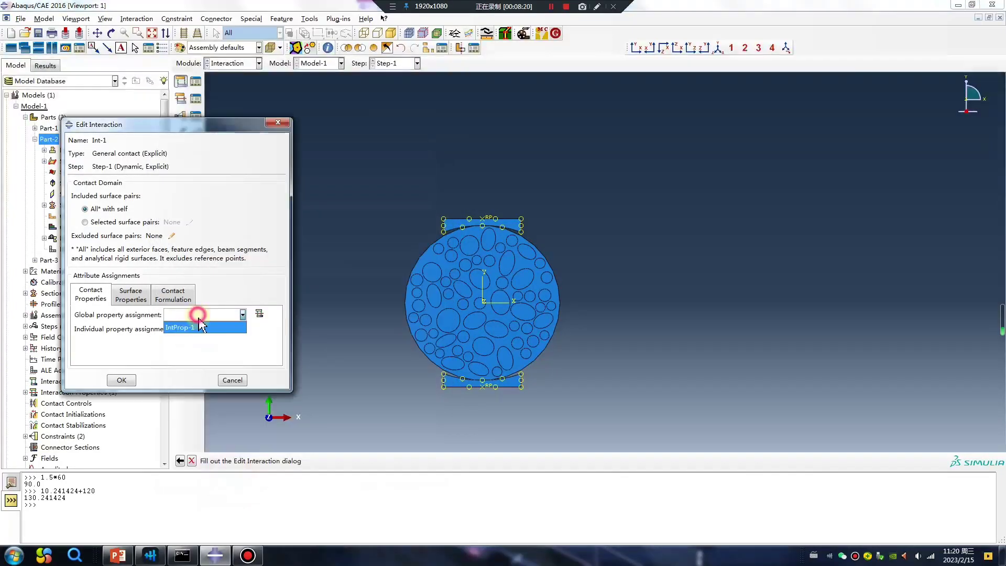
left_click(186, 328)
left_click(121, 382)
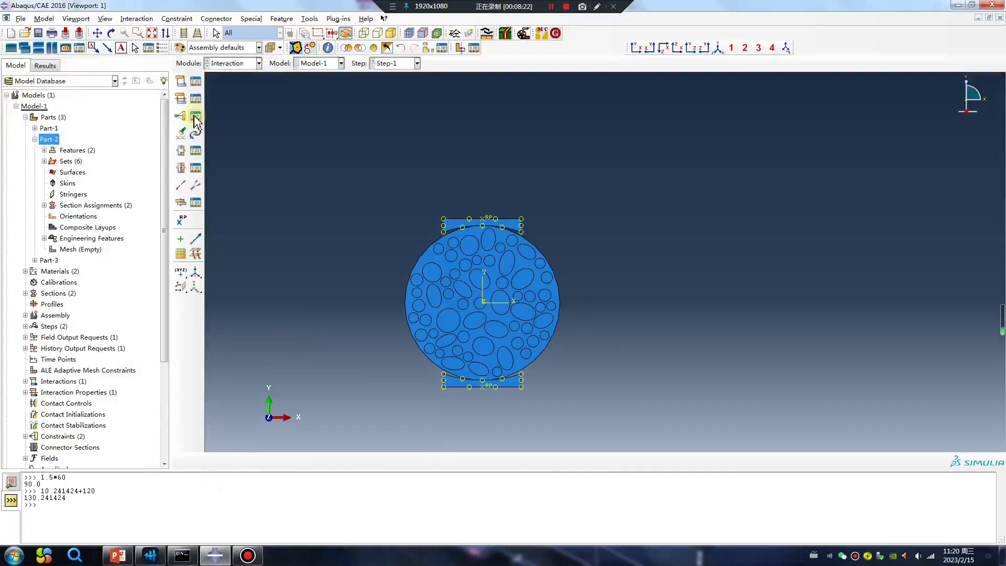
Switch to the Mesh module and mesh the loading strip Part-3 using Quad elements
left_click(230, 64)
left_click(227, 140)
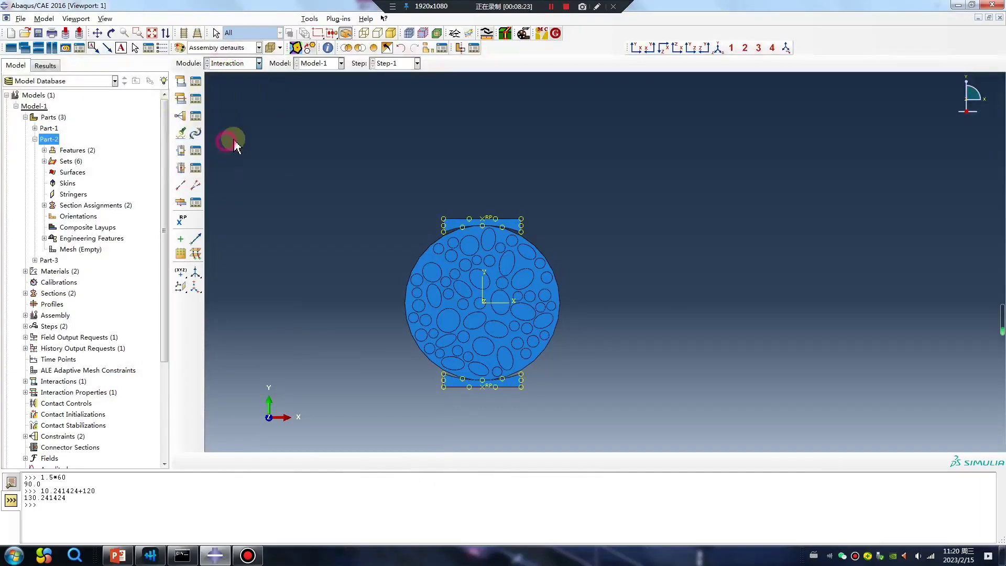
left_click(422, 63)
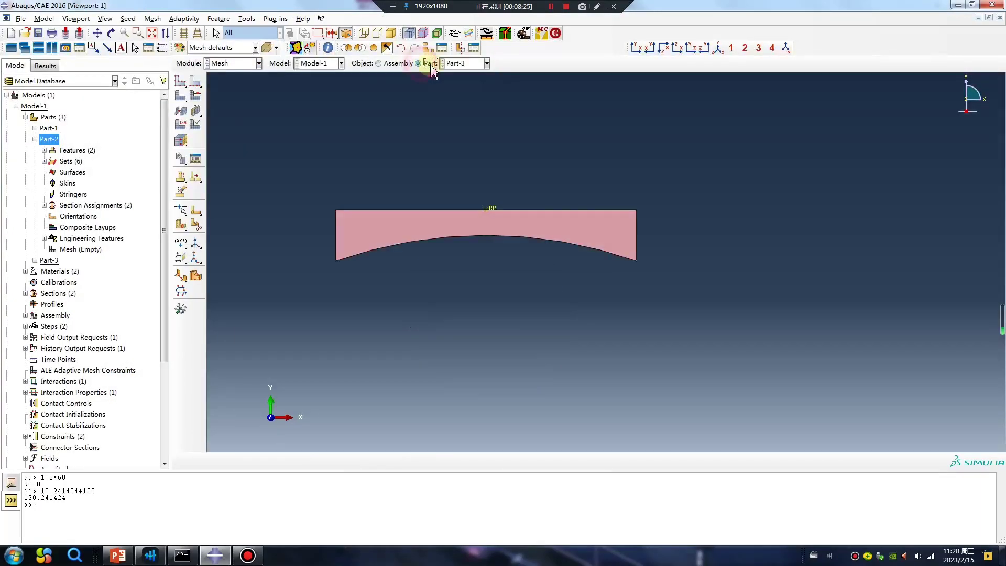
left_click(195, 96)
left_click(579, 105)
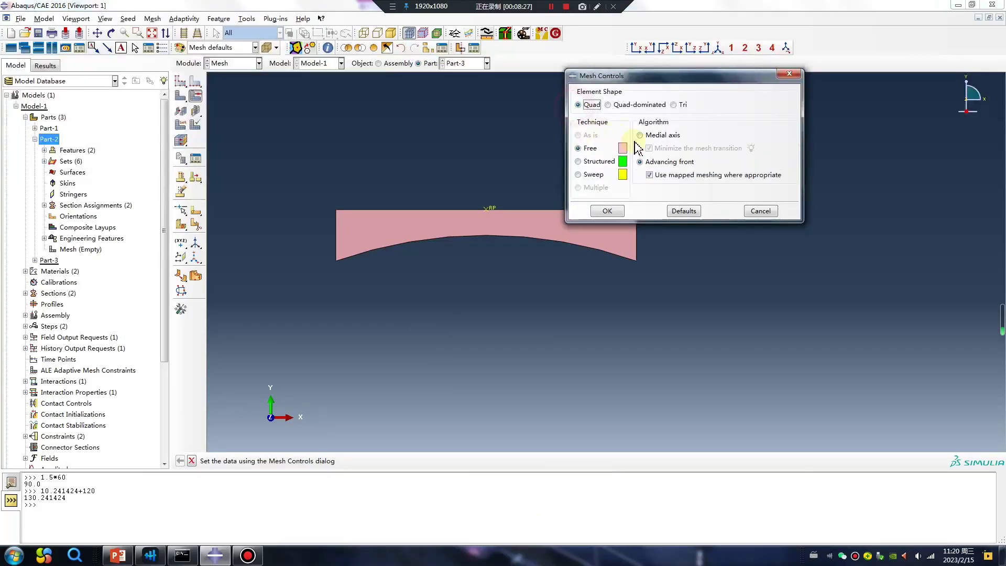
left_click(608, 210)
left_click(180, 95)
middle_click(287, 231)
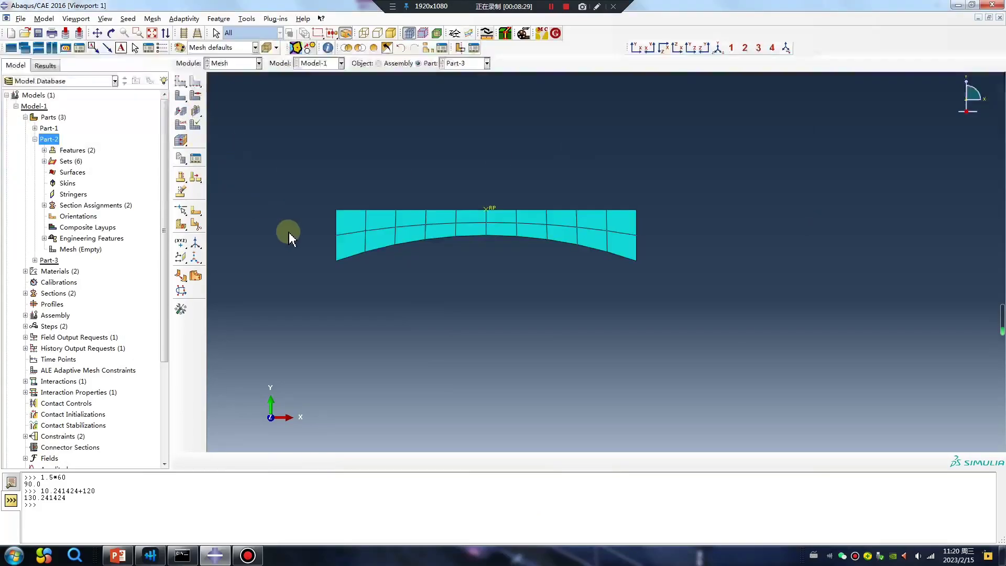
Set the mesh controls of all regions of the disc Part-2 to free Quad elements
left_click(458, 64)
left_click(462, 82)
left_click(199, 96)
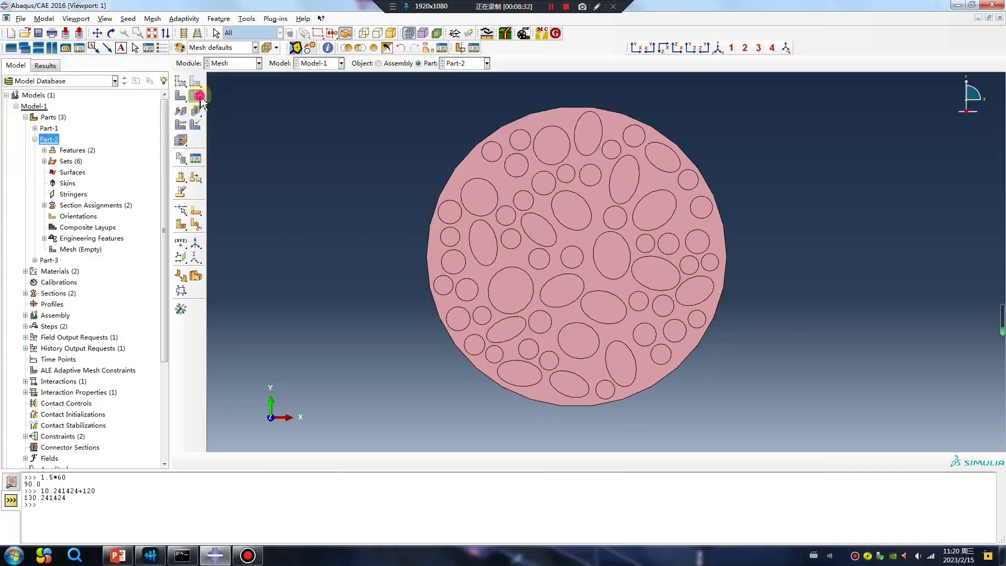
left_click_drag(808, 427, 346, 80)
middle_click(361, 196)
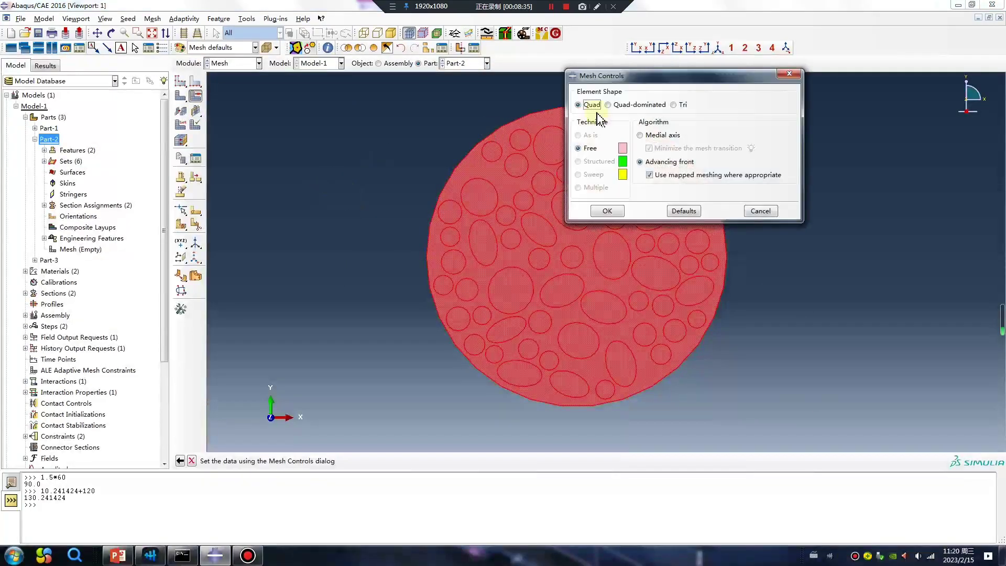
left_click(606, 211)
Seed the disc with an approximate global size of 2 and generate its mesh
left_click(181, 81)
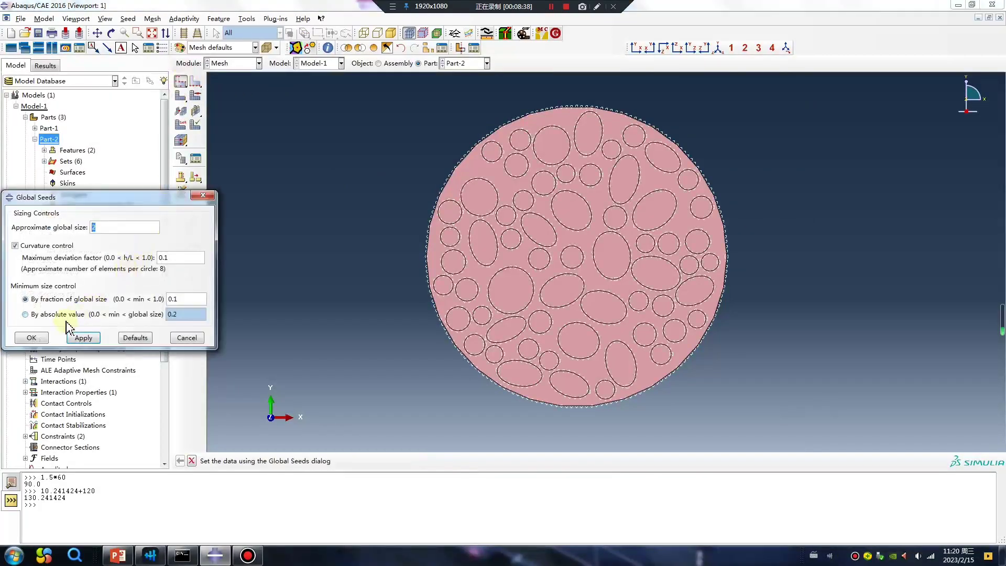
left_click(32, 338)
left_click(180, 95)
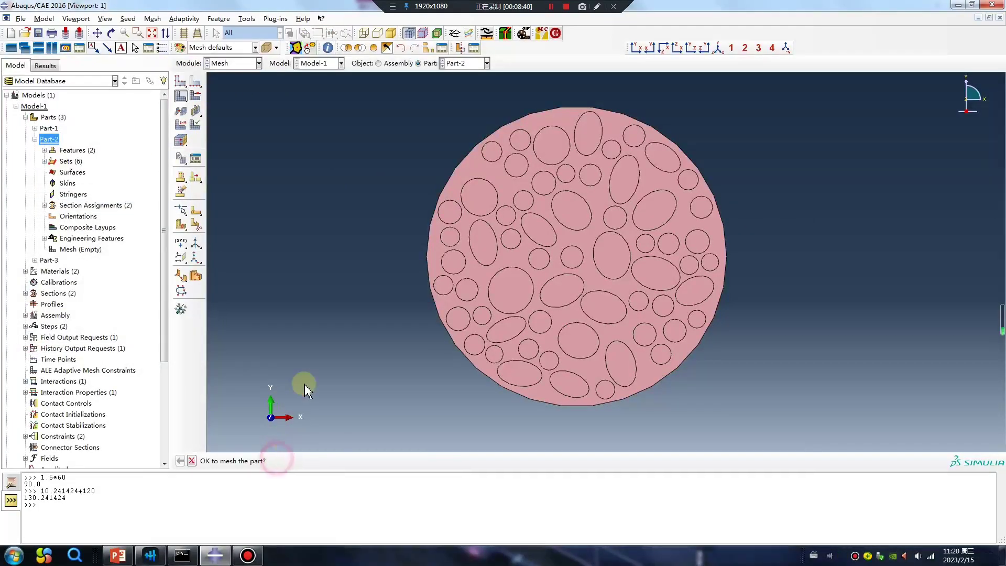
scroll(357, 332, "up", 2)
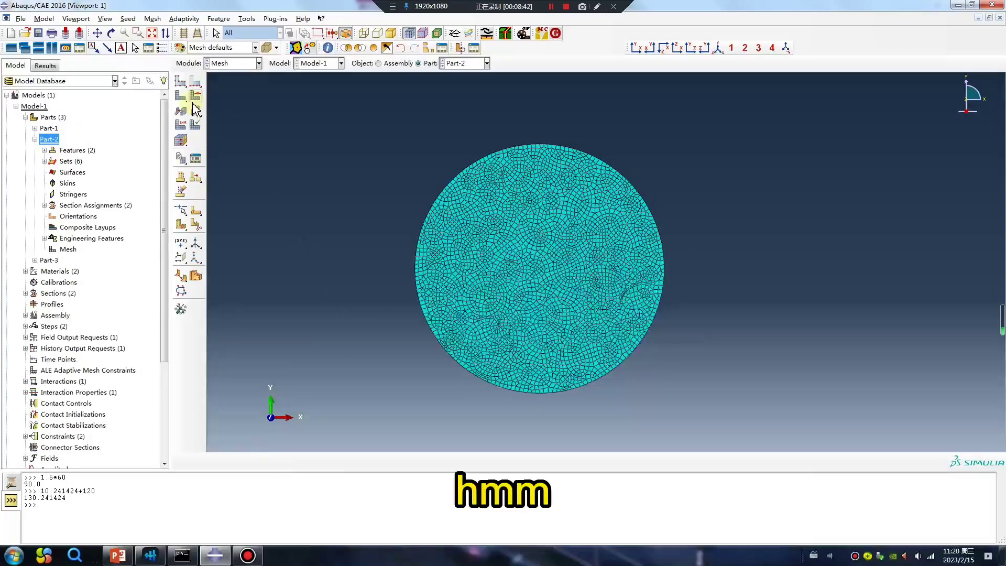
Assign an Explicit linear element type with element deletion enabled to the concrete matrix around the aggregates
left_click(180, 126)
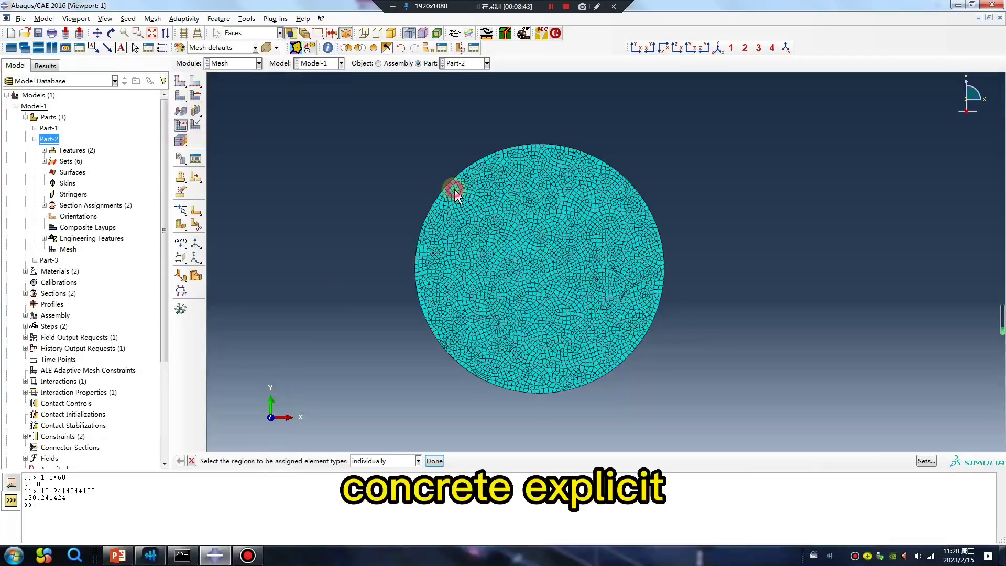
left_click(449, 189)
middle_click(333, 247)
left_click(422, 243)
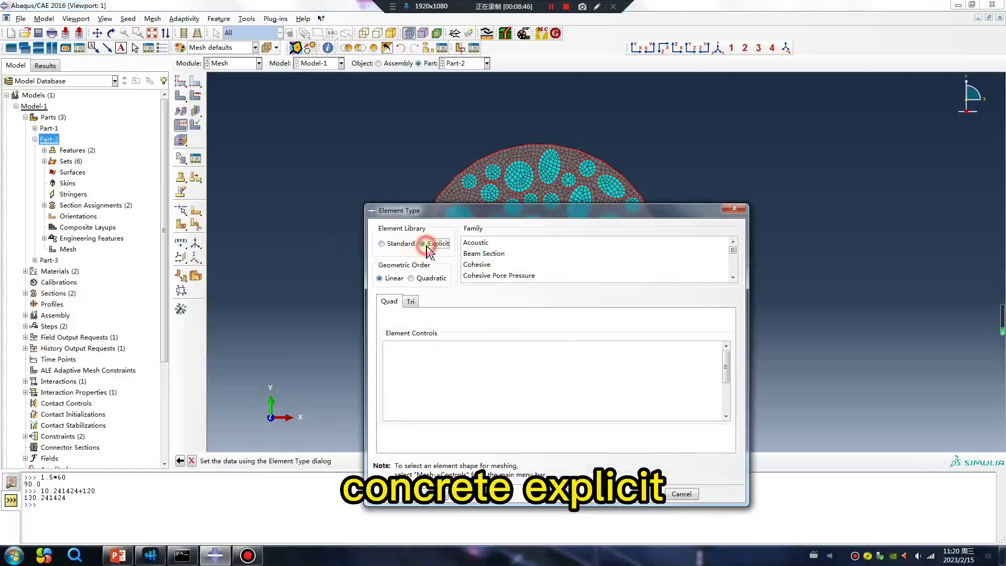
scroll(470, 382, "down", 3)
scroll(516, 393, "down", 1)
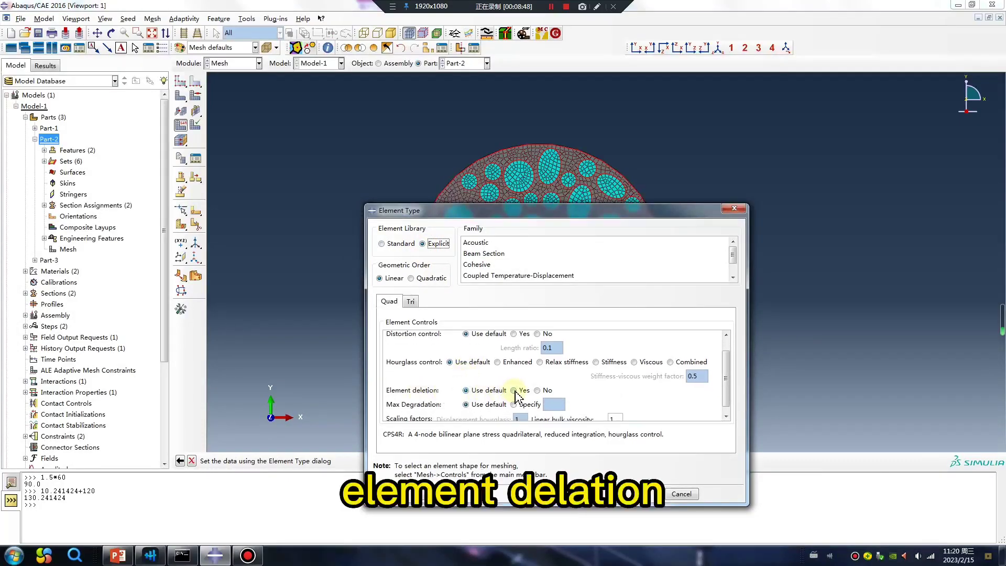
left_click(514, 390)
left_click(433, 494)
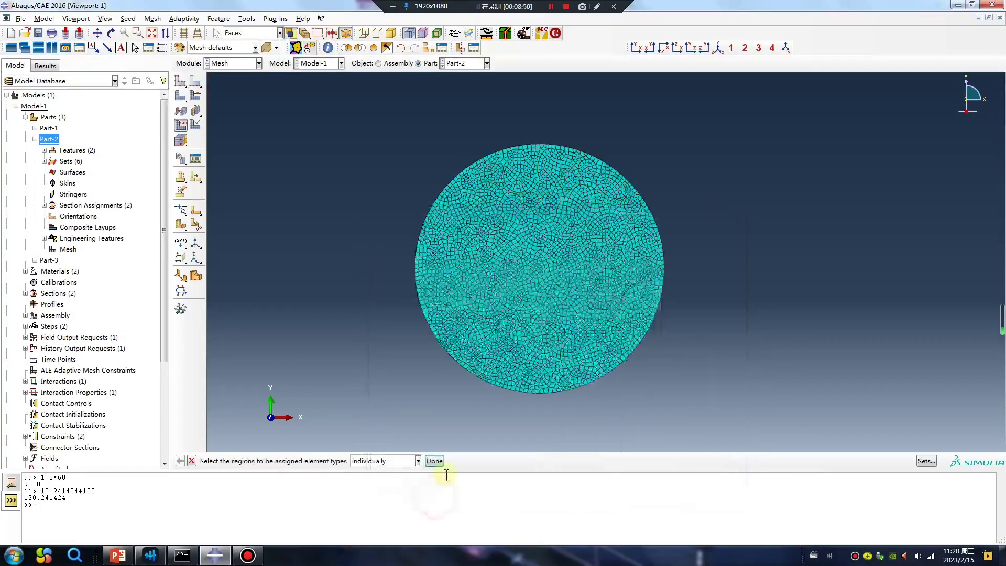
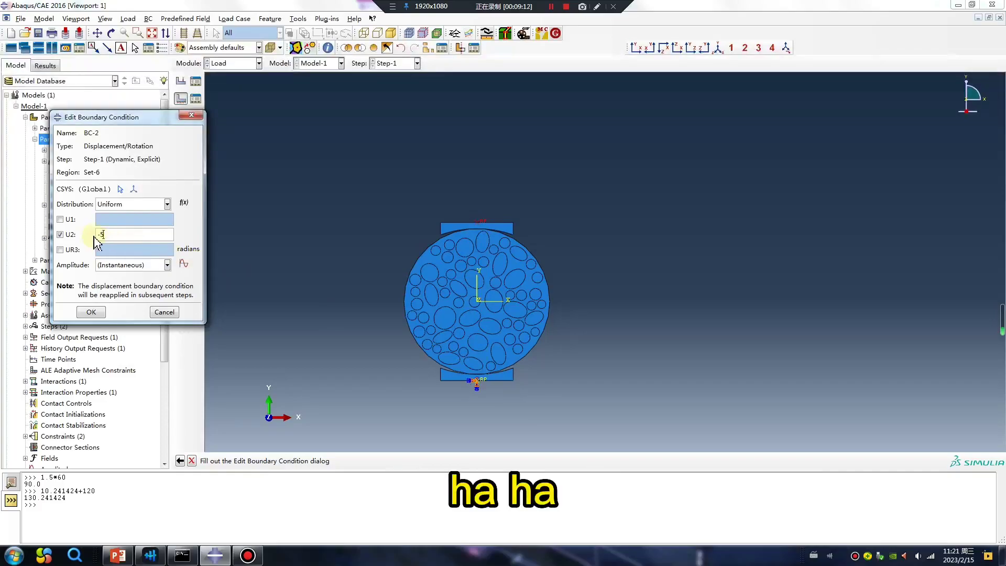
Constrain U1 and UR3 to 0 in boundary condition BC-2 and start a Smooth step amplitude named Amp-1
left_click(68, 220)
left_click(61, 250)
left_click(183, 263)
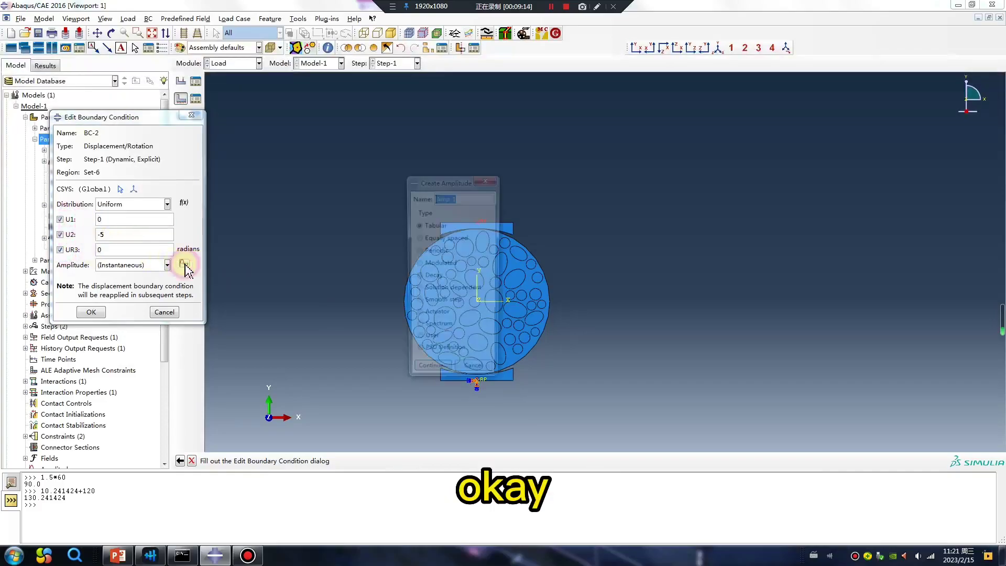
left_click(429, 304)
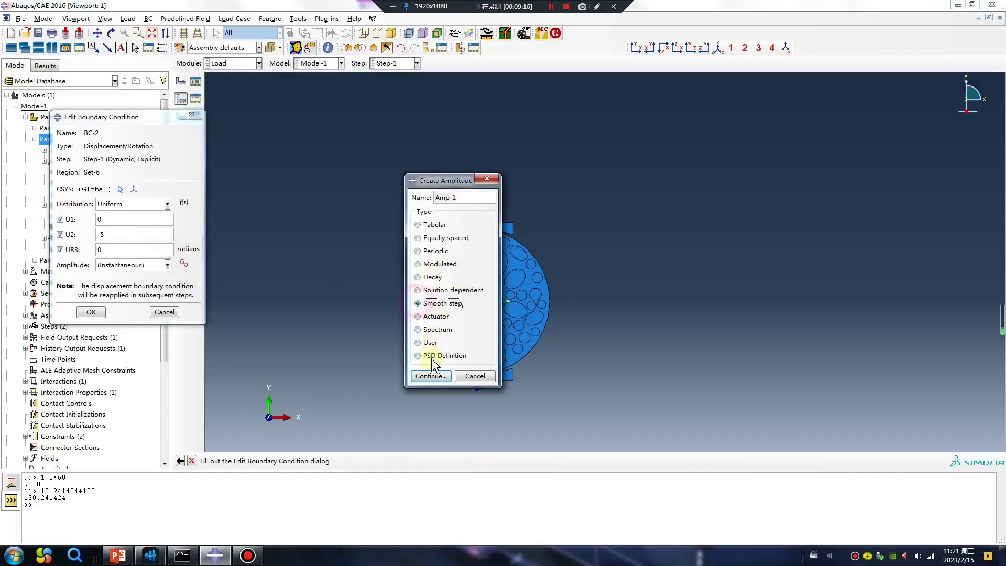
left_click(431, 376)
Define the smooth step amplitude with value 0 at time 0 and value 1 at time 1
left_click(471, 181)
type("0")
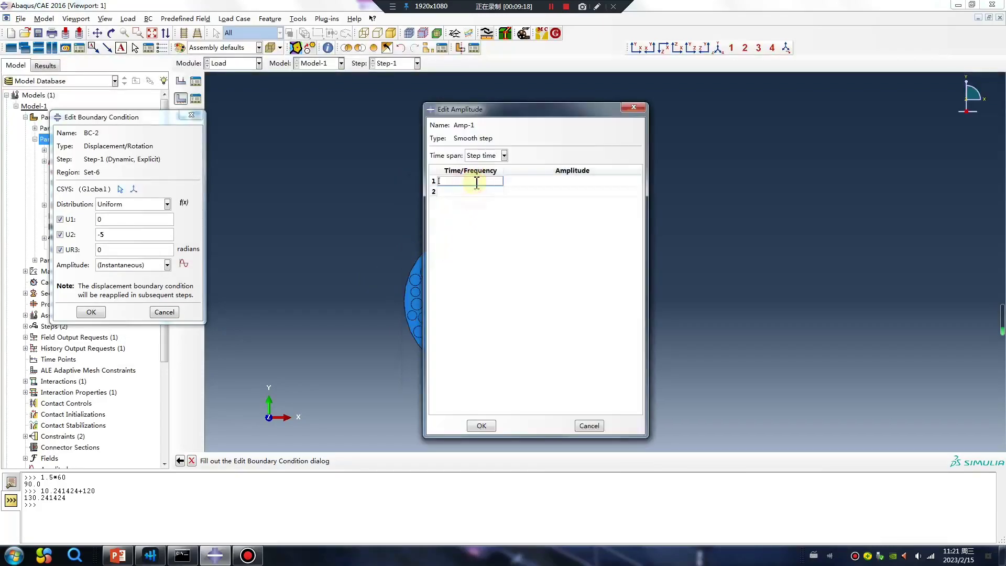
left_click(512, 181)
type("0")
left_click(483, 192)
type("1")
left_click(516, 192)
type("1")
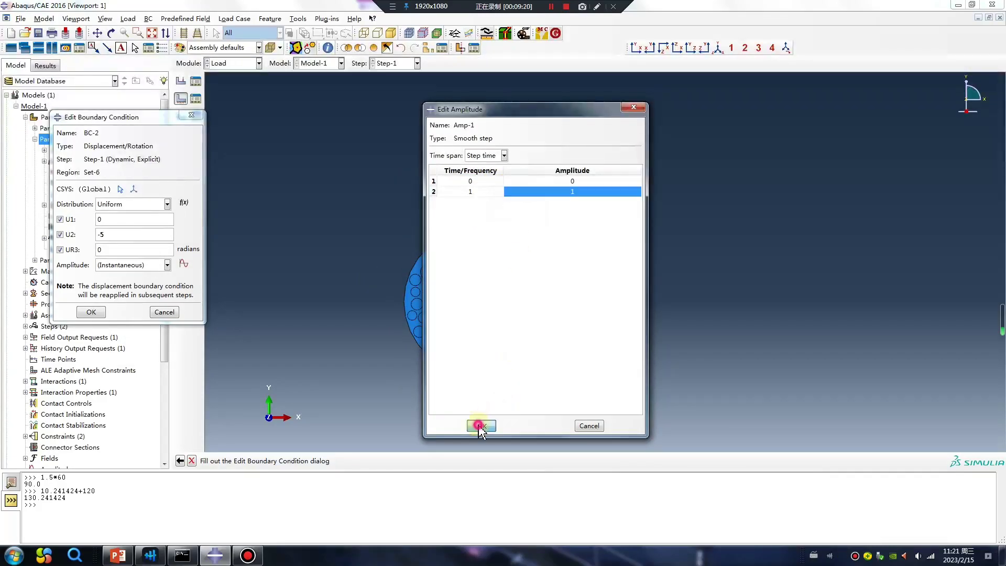
left_click(481, 426)
Apply amplitude Amp-1 to the displacement boundary condition BC-2 and save it
left_click(167, 265)
left_click(127, 285)
left_click(102, 313)
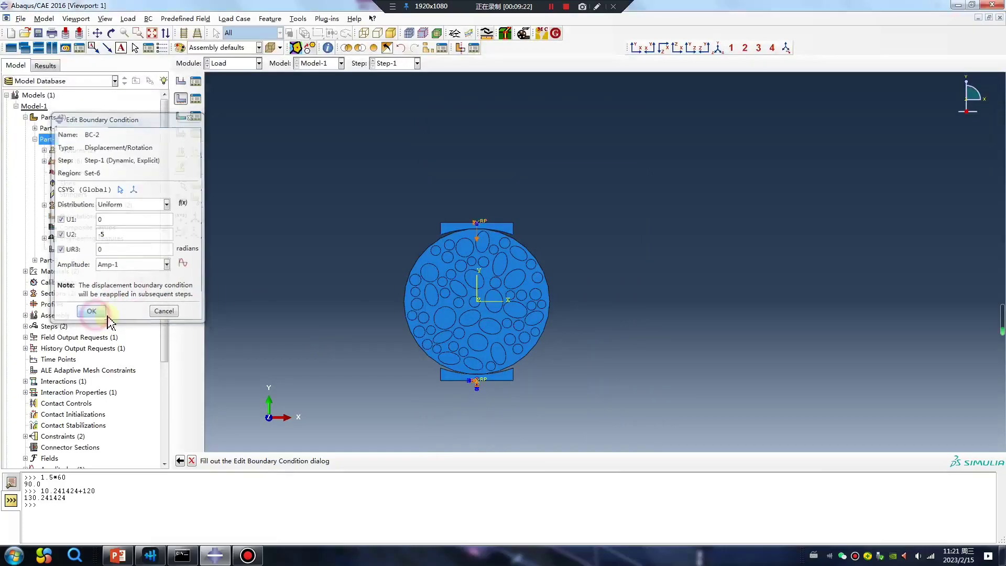
In Model-1's keywords, insert "*concrete failure" with the data line 0.01,0,0,0 directly above "*Material, name=guliao"
right_click(35, 107)
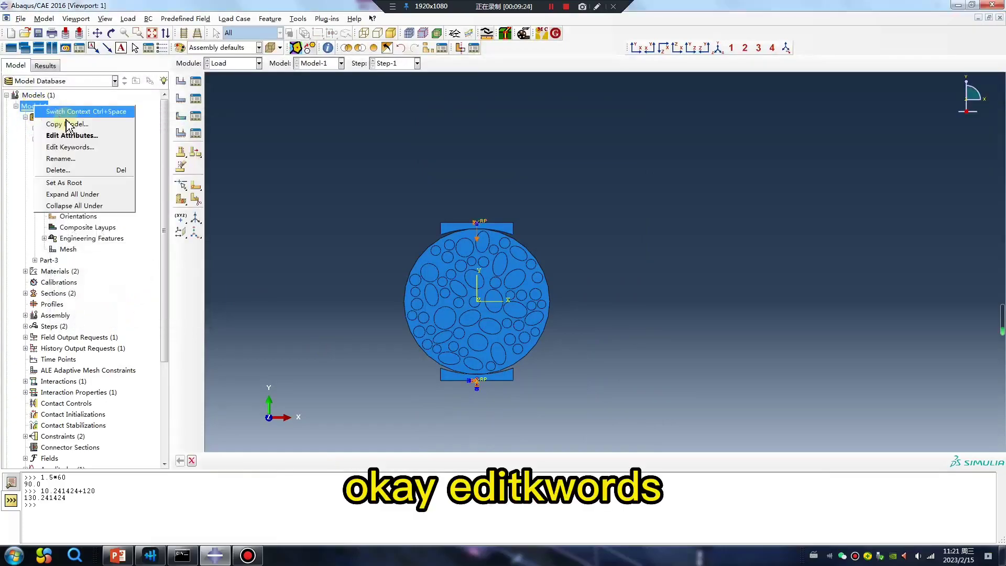
left_click(90, 148)
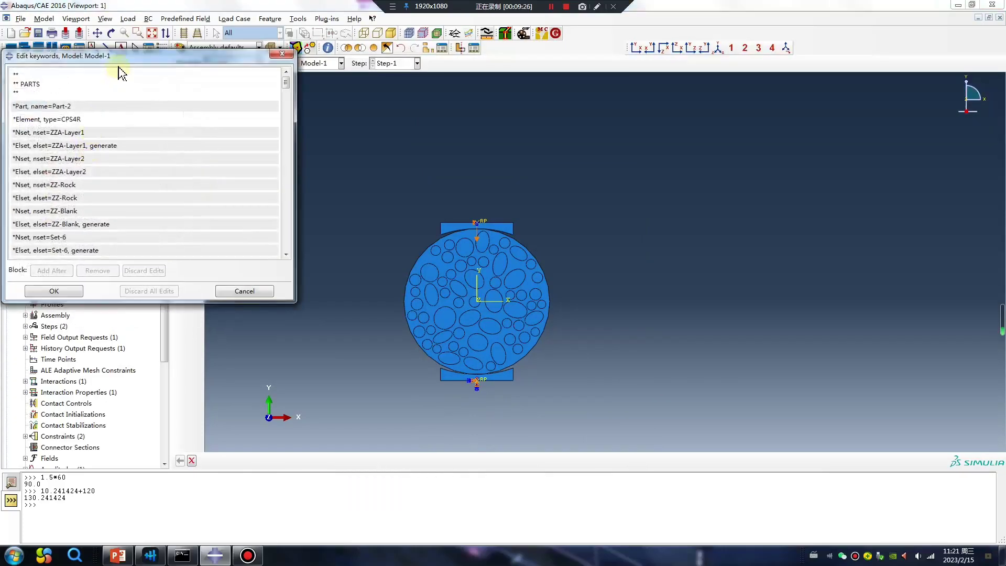
left_click_drag(126, 57, 237, 73)
left_click_drag(401, 93, 407, 216)
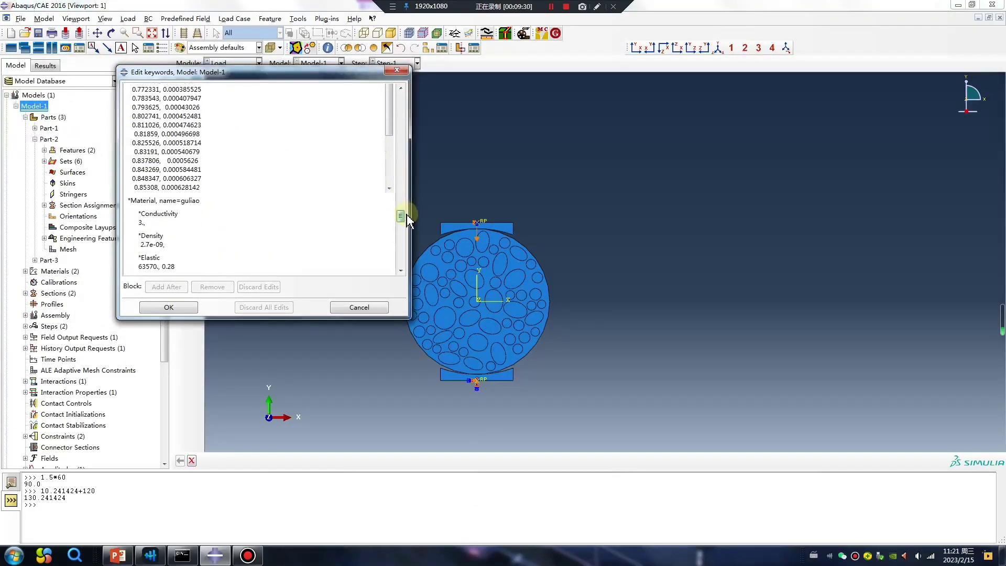
left_click(129, 200)
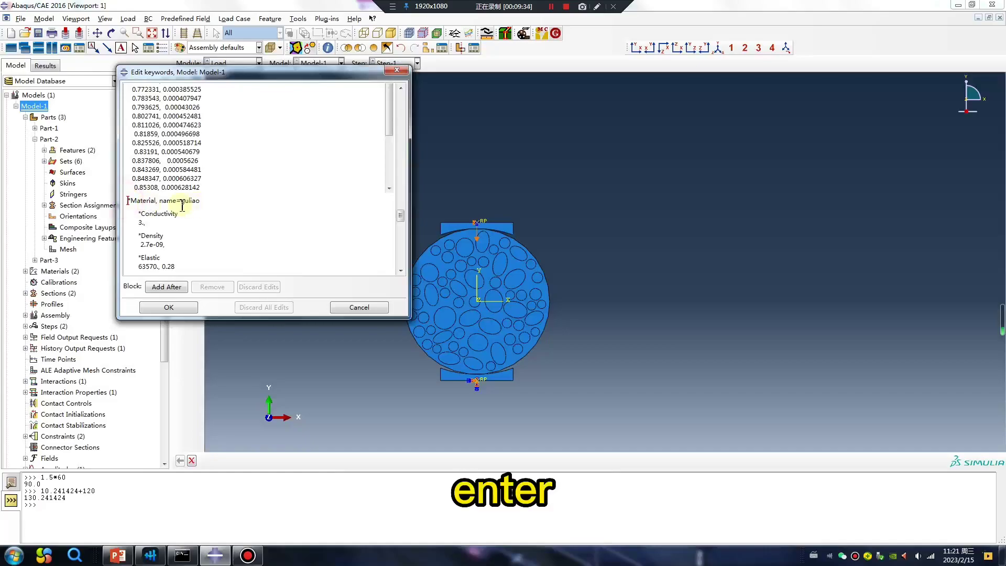
key("Return")
left_click(129, 200)
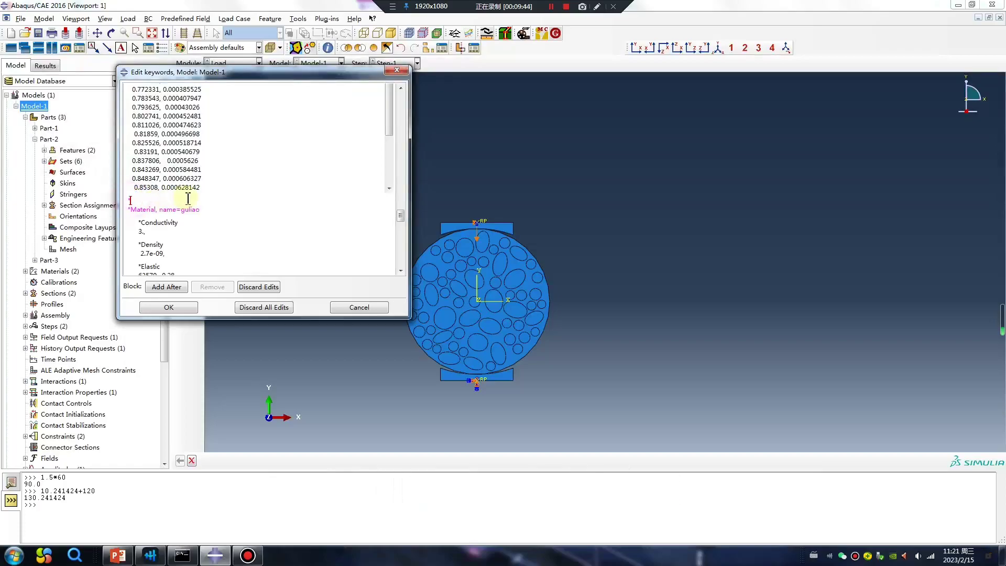
type("*concrete f")
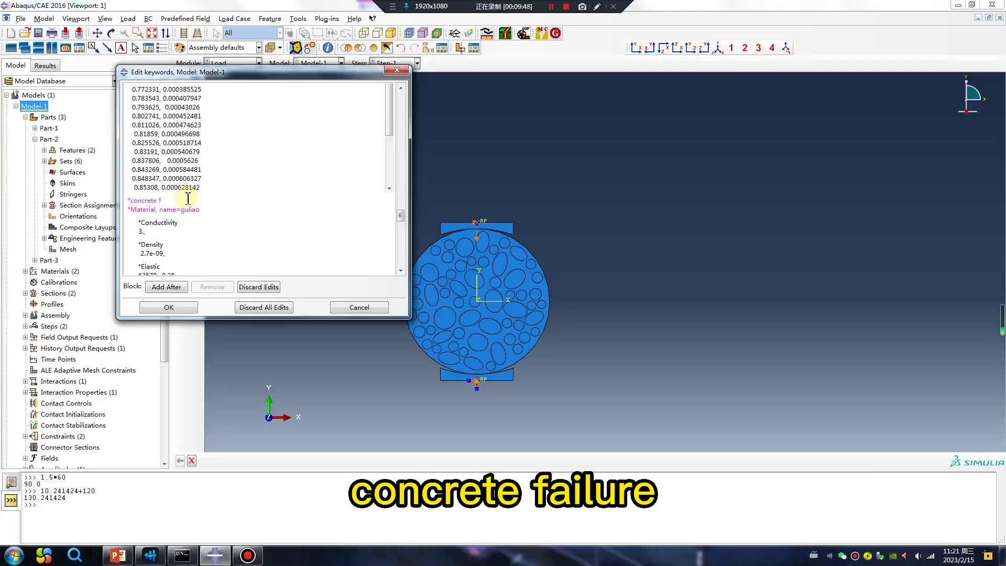
type("ailure")
key("Return")
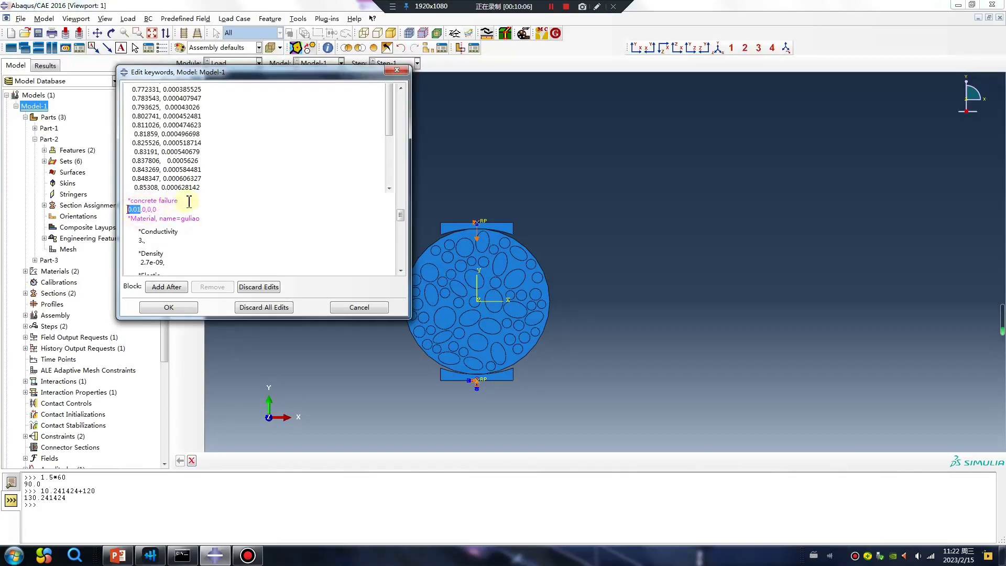
left_click_drag(178, 201, 128, 201)
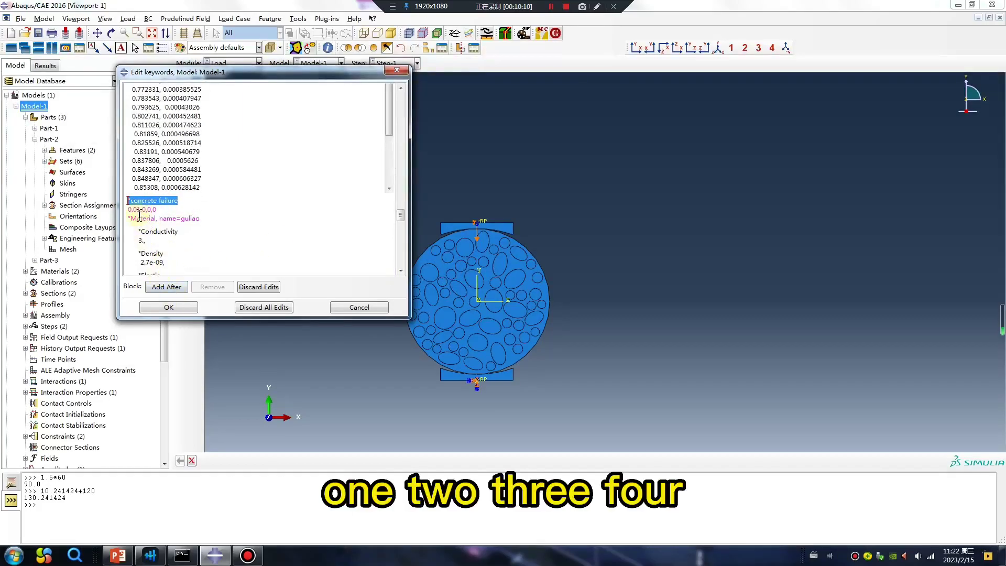
Save the keyword edits for Model-1
left_click(168, 307)
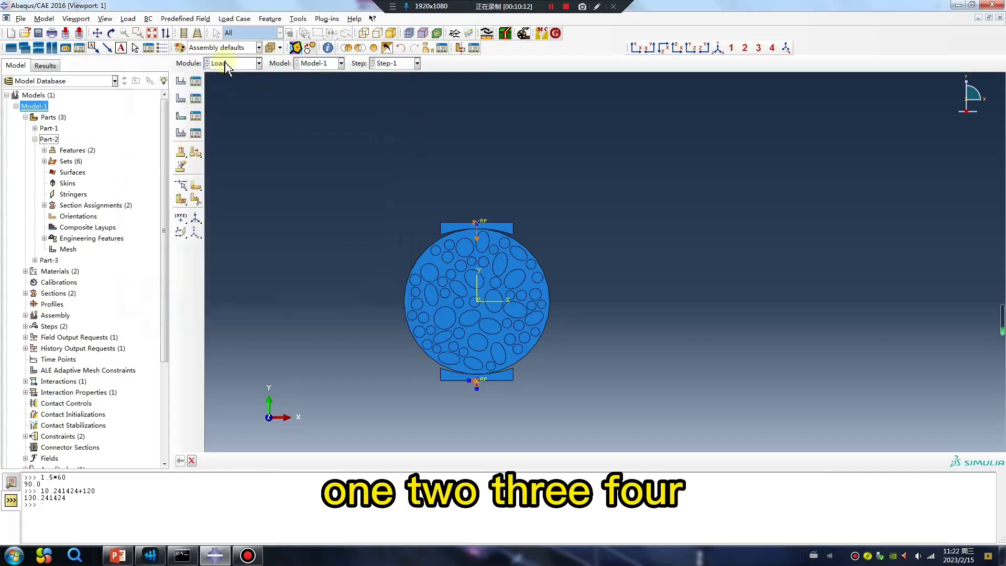
Review the cracking strain and inelastic strain columns in the Concrete Damaged Plasticity data of material C30
left_click(233, 63)
left_click(220, 85)
left_click(195, 81)
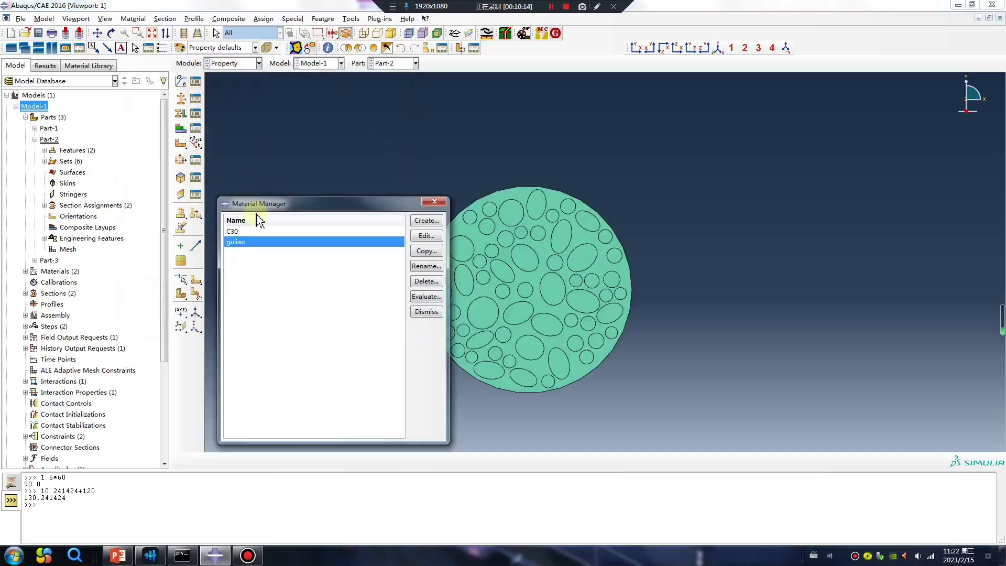
double_click(232, 232)
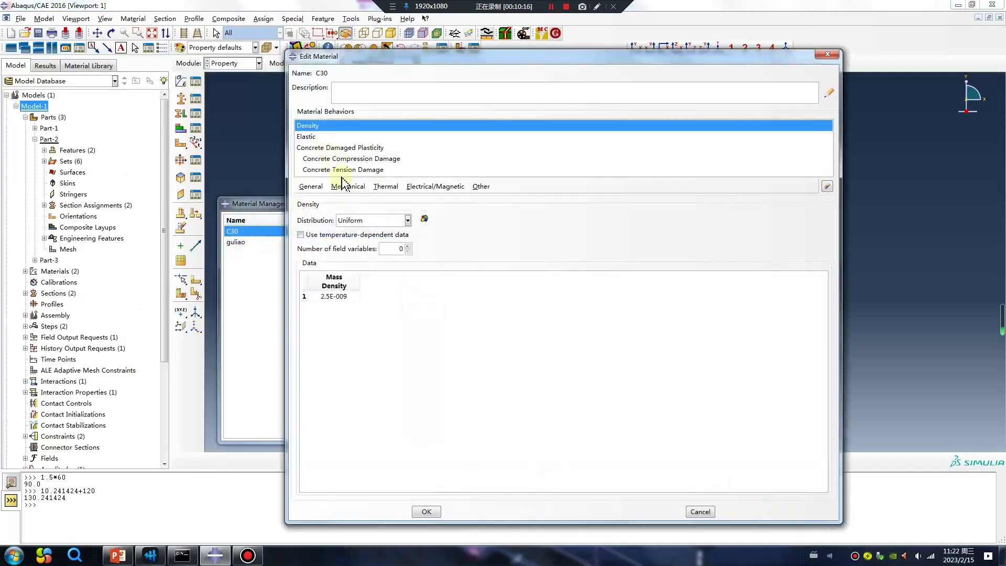
left_click(337, 148)
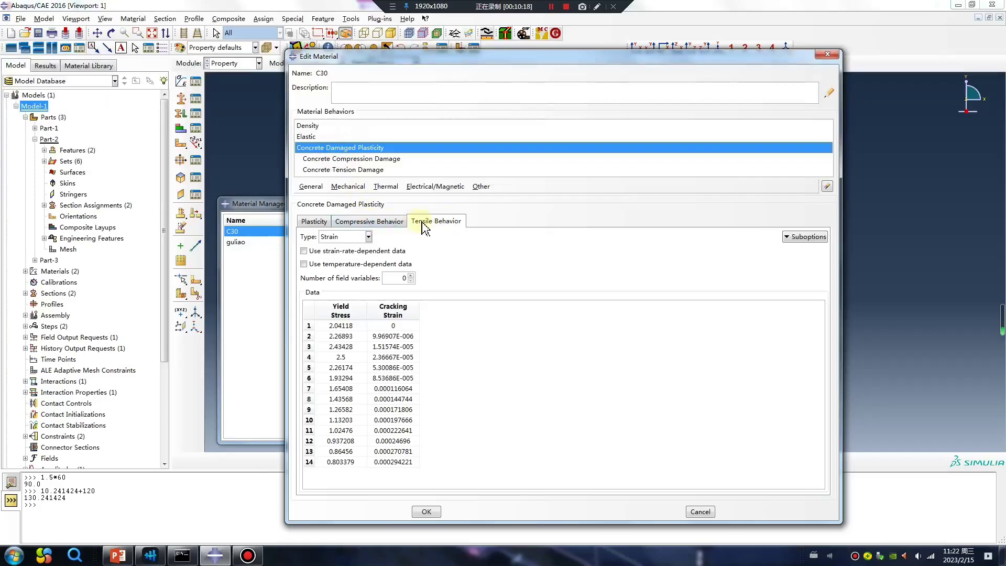
left_click_drag(391, 329, 397, 464)
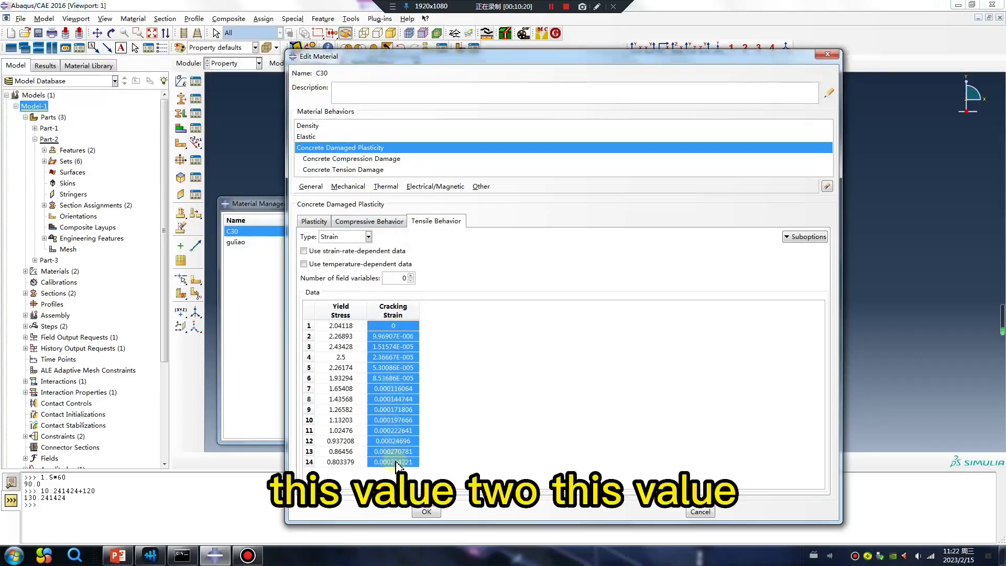
left_click(369, 221)
left_click_drag(393, 312, 404, 480)
Check the damage parameters in C30's Concrete Tension Damage and Concrete Compression Damage tables, and close the material editing
left_click(346, 169)
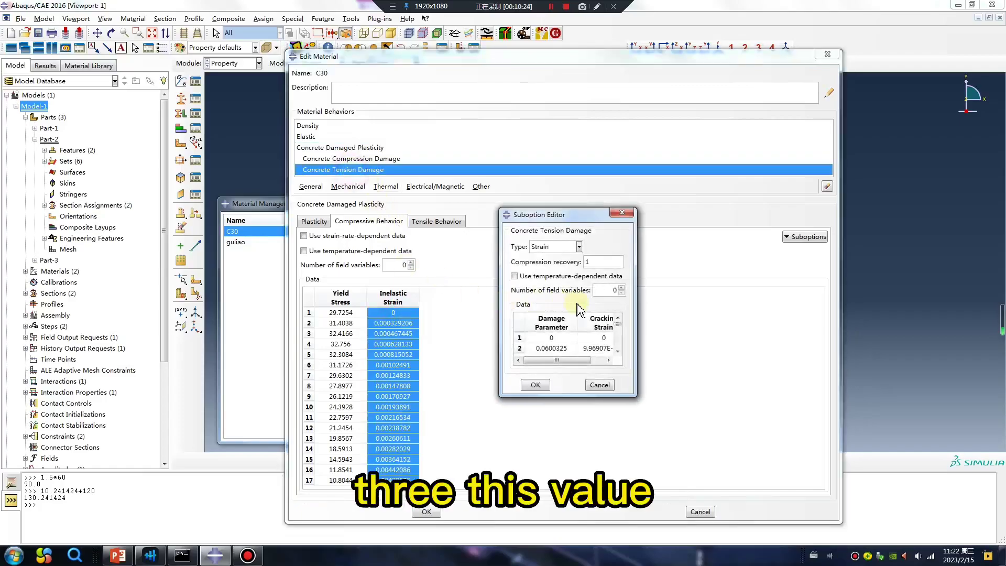
left_click_drag(641, 403, 676, 483)
left_click_drag(552, 335, 552, 455)
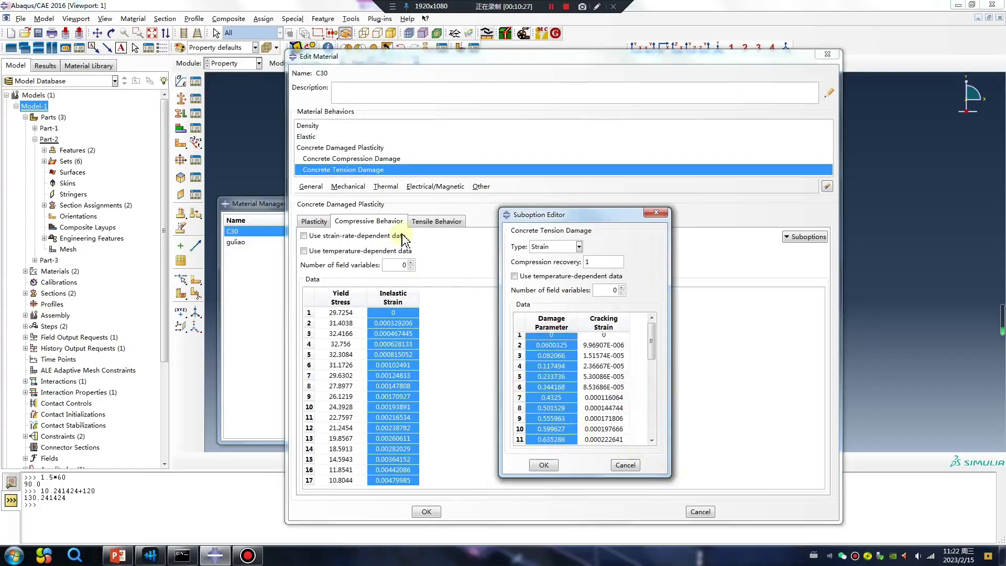
left_click(656, 212)
left_click(369, 158)
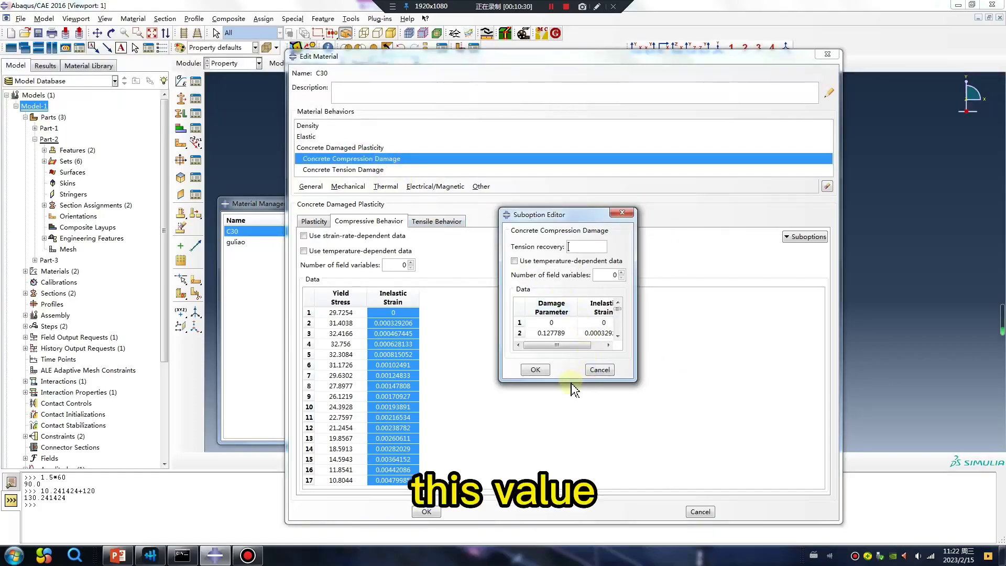
left_click_drag(571, 381, 571, 483)
scroll(558, 414, "down", 10)
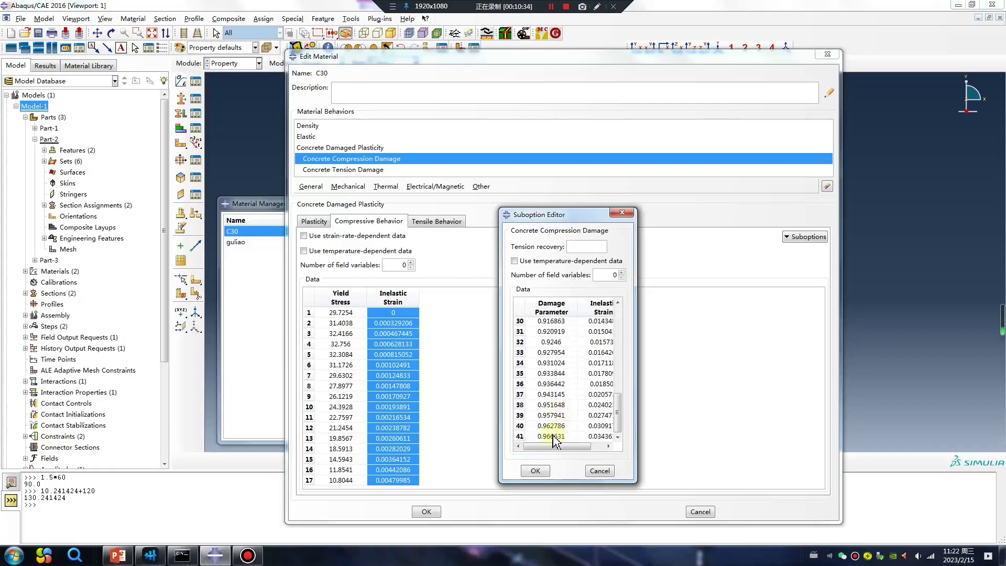
left_click(535, 471)
left_click(427, 512)
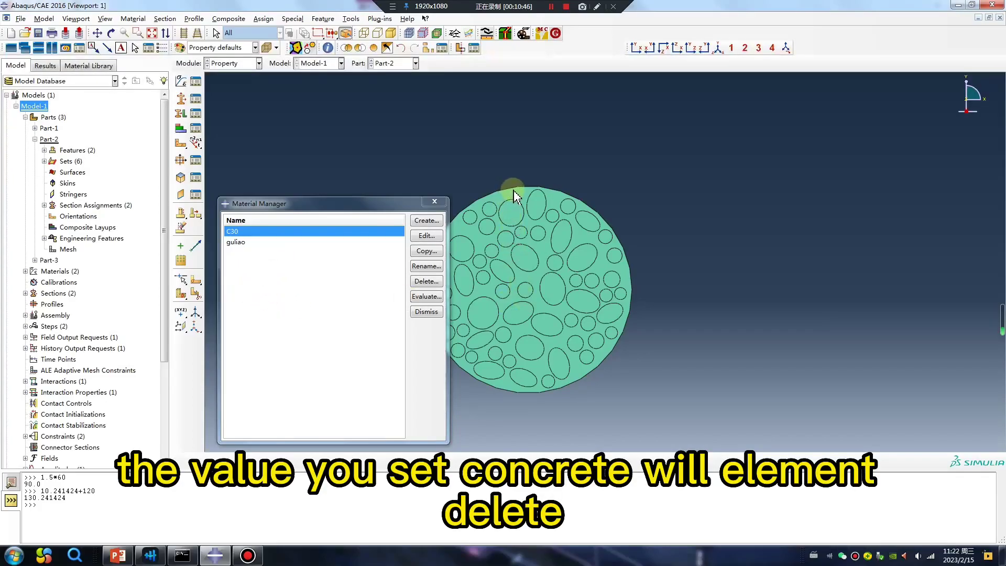
left_click(435, 202)
Review the displacement settings of boundary condition BC-2 in Step-1
left_click(227, 64)
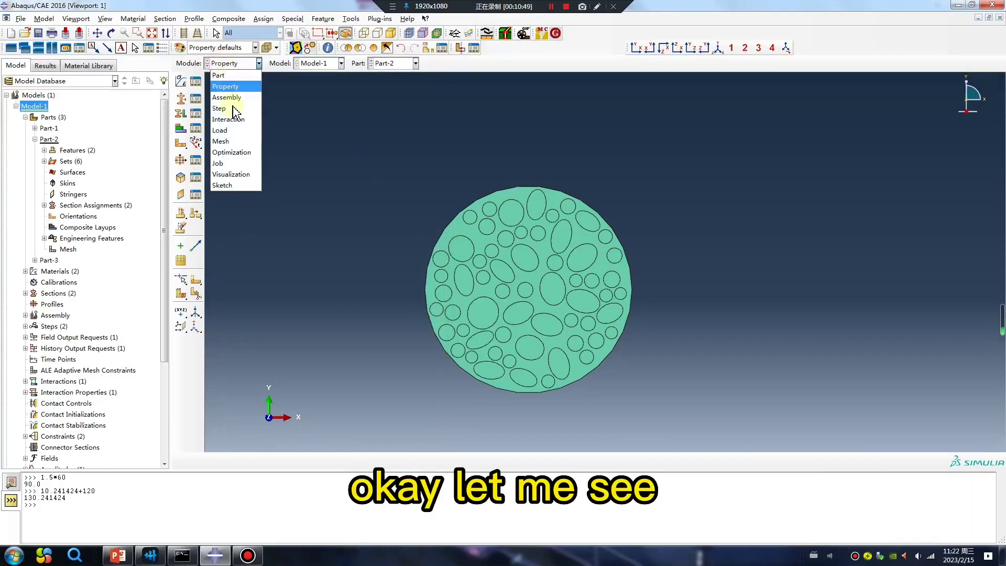
left_click(238, 164)
left_click(231, 64)
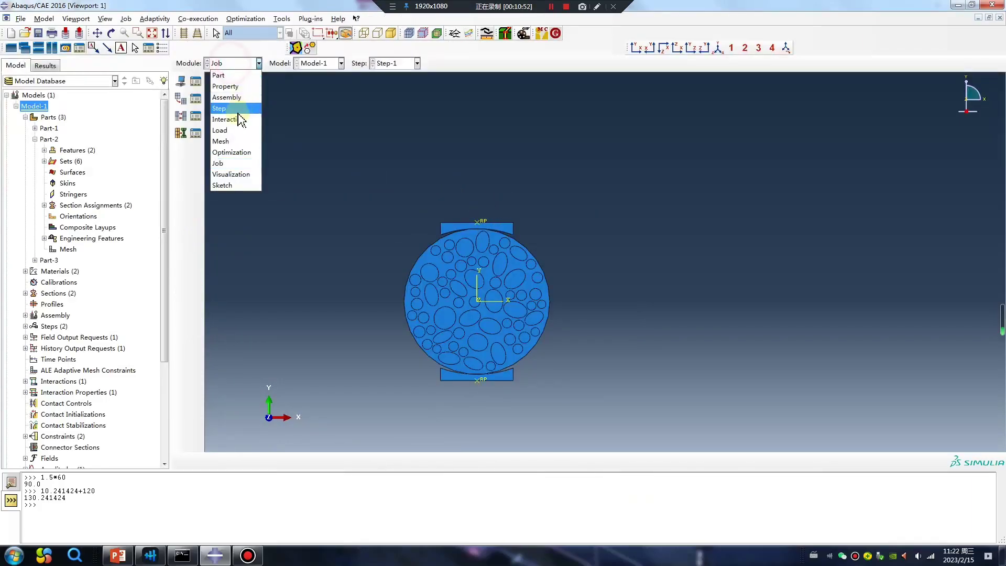
left_click(234, 131)
left_click(196, 99)
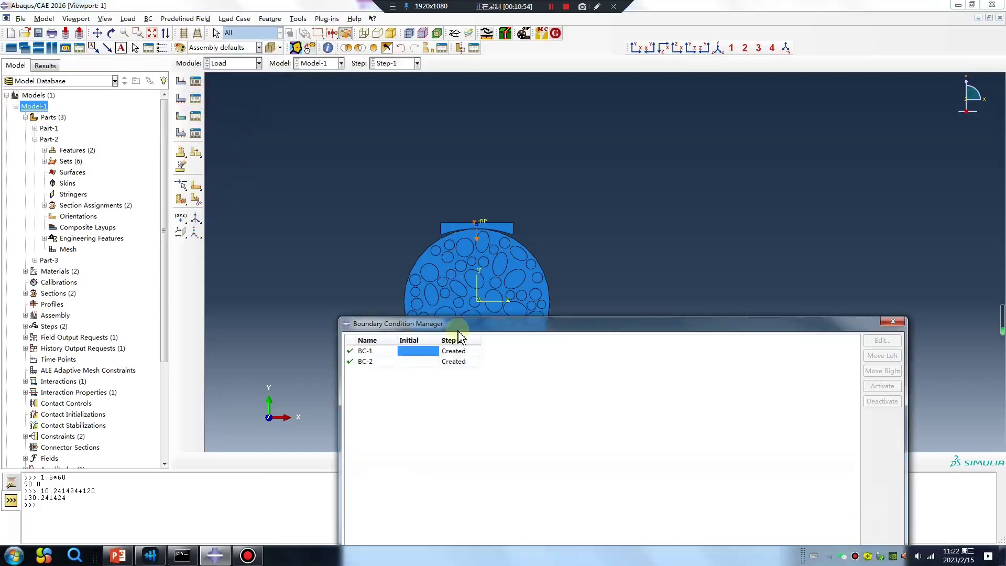
double_click(454, 362)
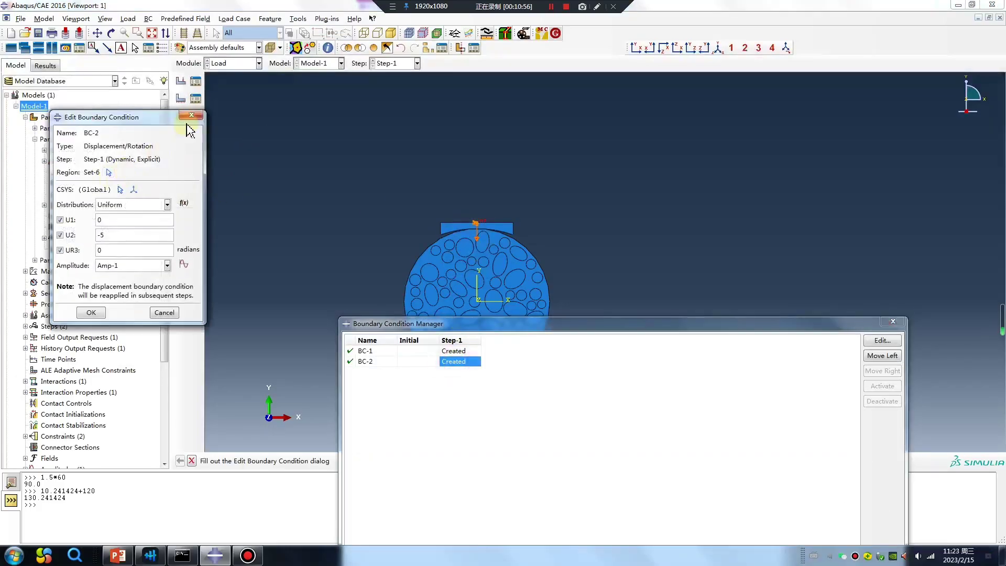
left_click(191, 115)
Create a history output request in Step-1 with the set Set-6 as its domain
left_click(235, 63)
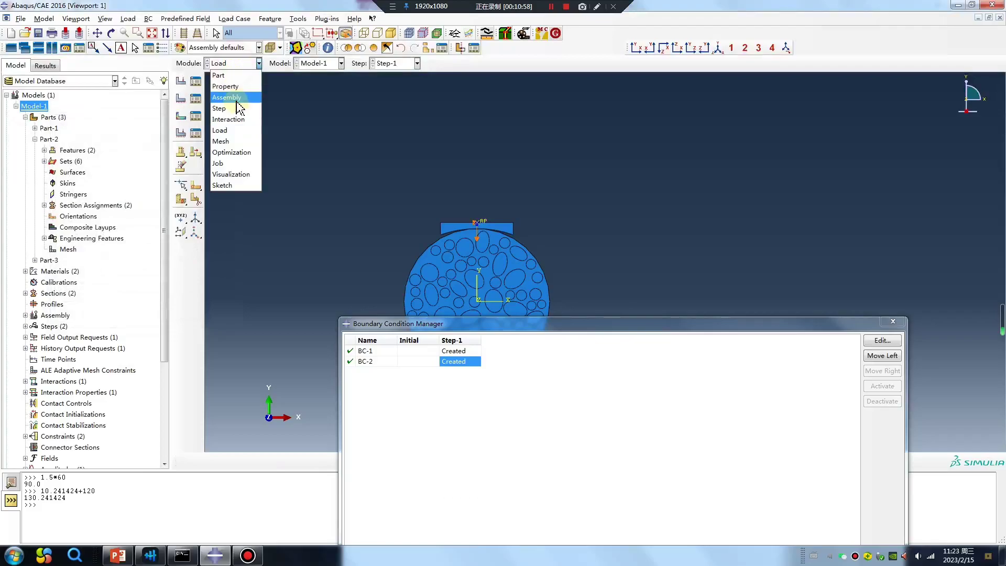
left_click(220, 109)
left_click(180, 116)
left_click(278, 190)
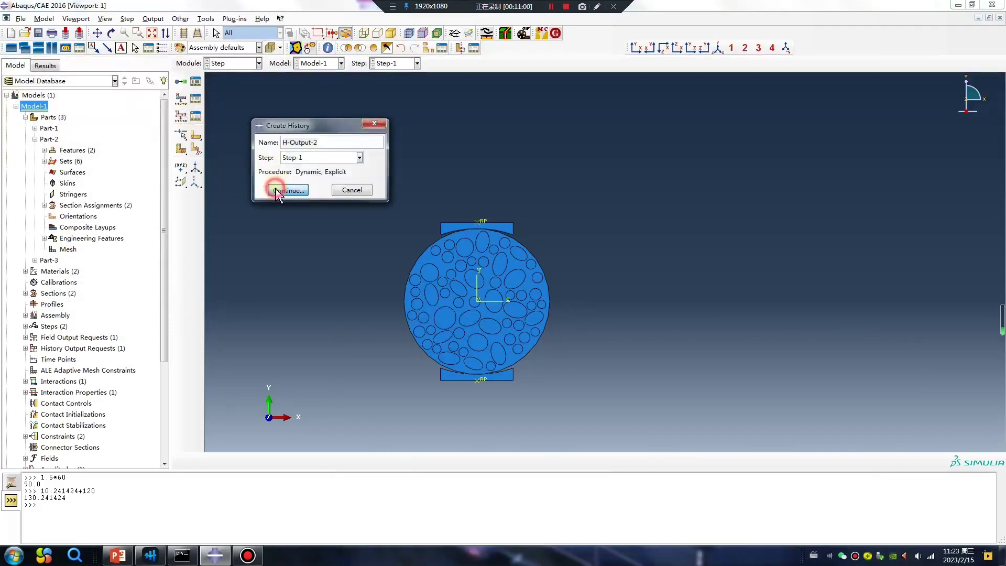
left_click(674, 227)
left_click(658, 342)
left_click(763, 227)
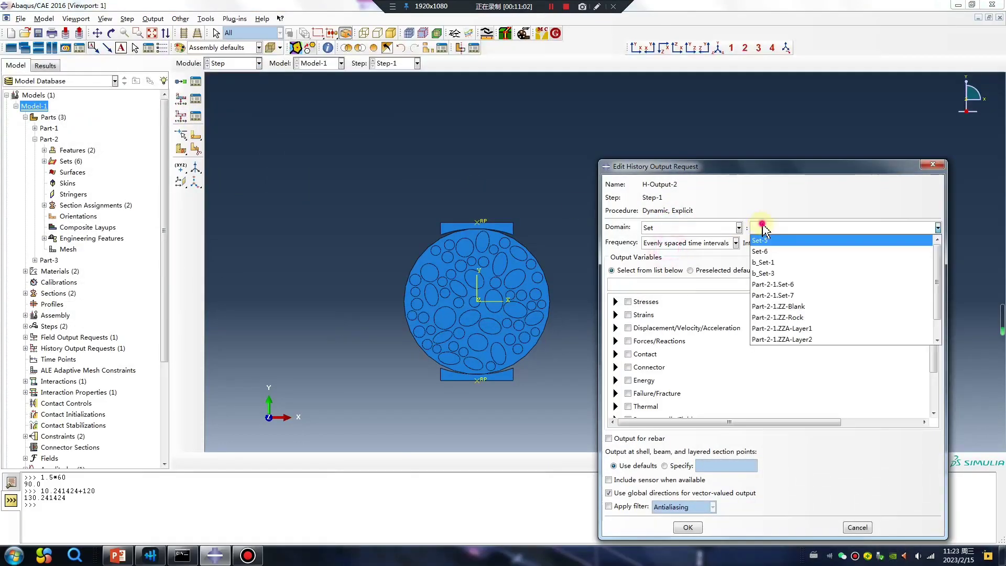
left_click(760, 251)
key("y")
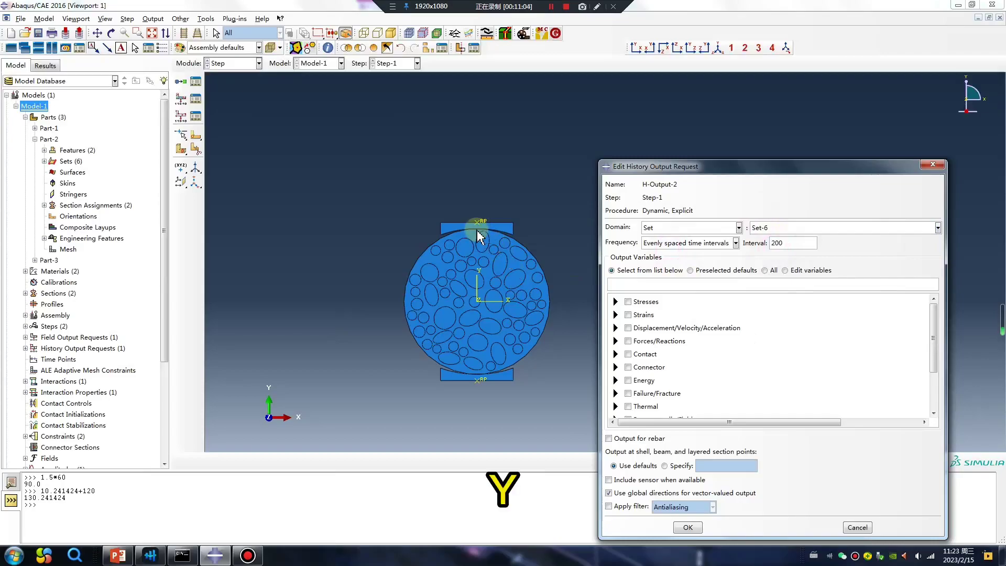
Request the variables U2 and RF2 at 500 evenly spaced time intervals and save the history output request
left_click(616, 328)
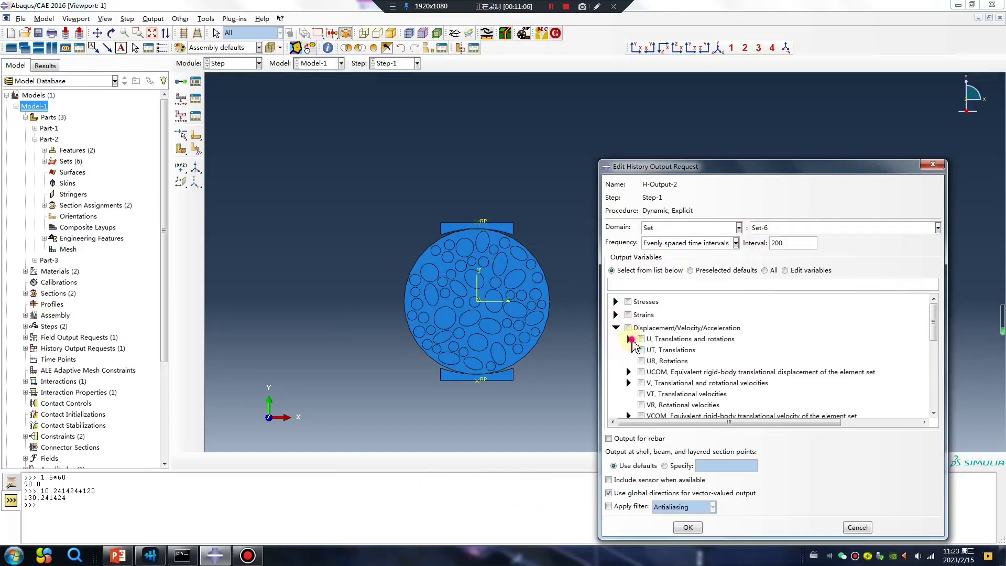
left_click(629, 341)
left_click(653, 370)
left_click(616, 328)
left_click(617, 342)
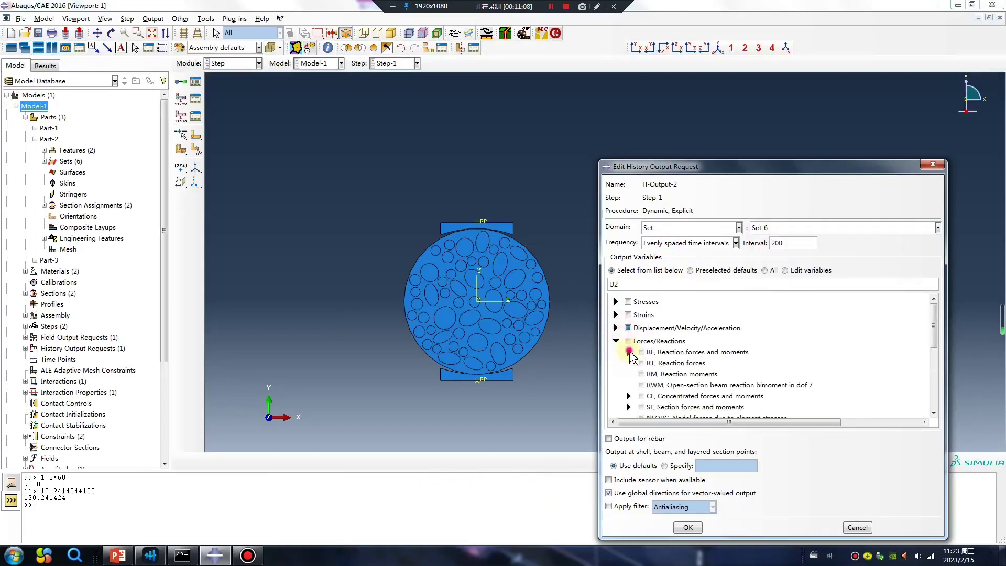
left_click(629, 352)
left_click(654, 374)
left_click_drag(807, 242, 754, 249)
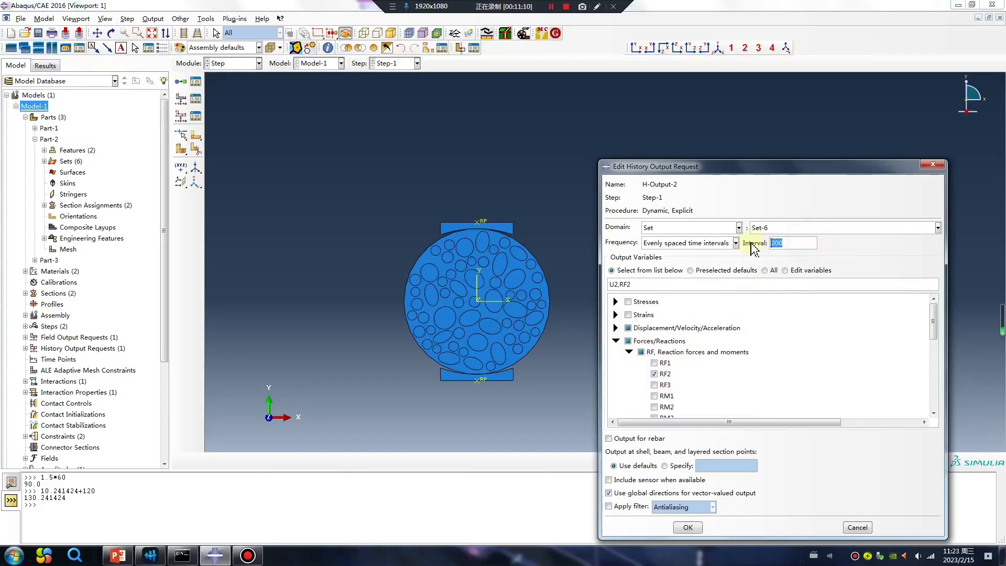
left_click(688, 527)
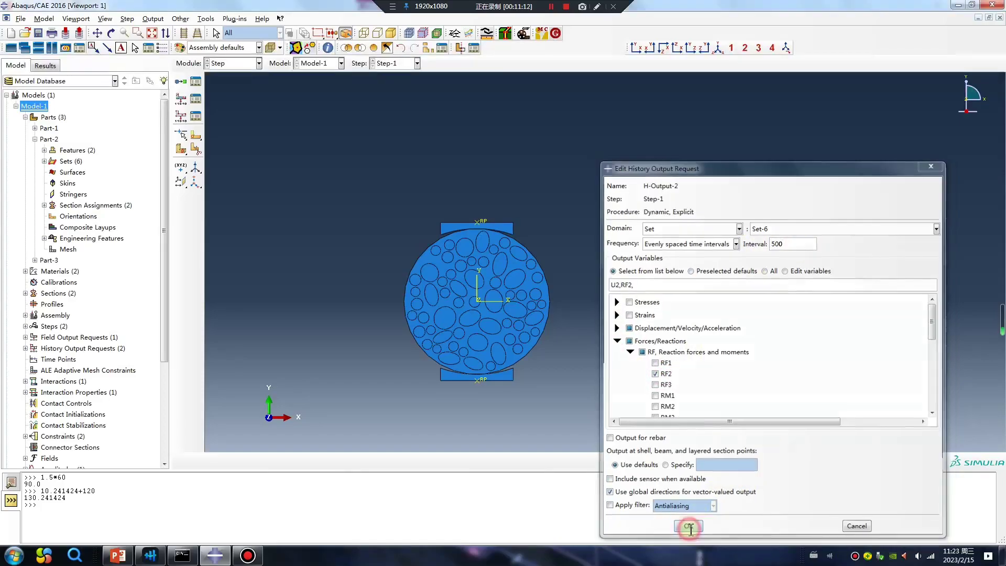
Create an analysis job from Model-1
left_click(239, 65)
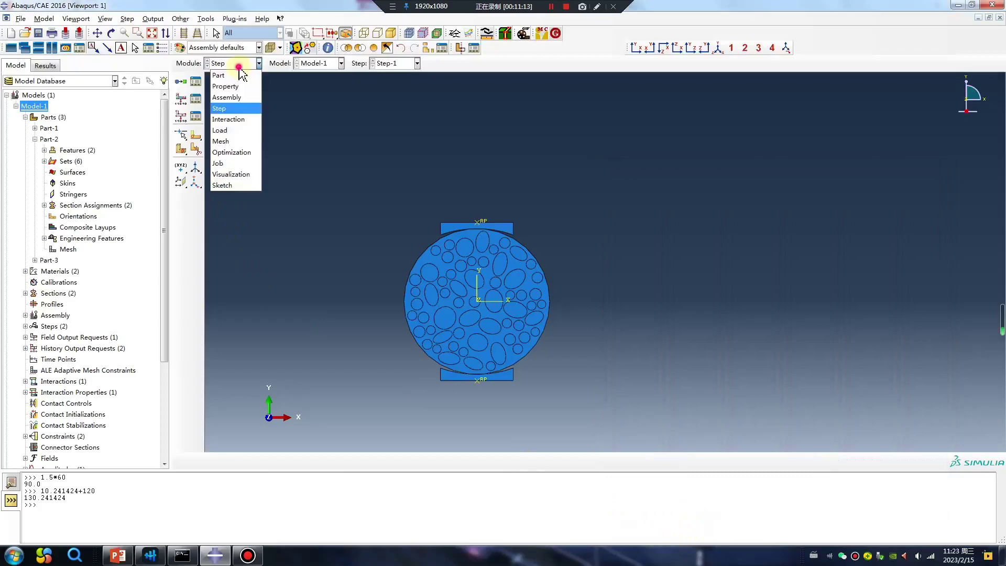
left_click(229, 163)
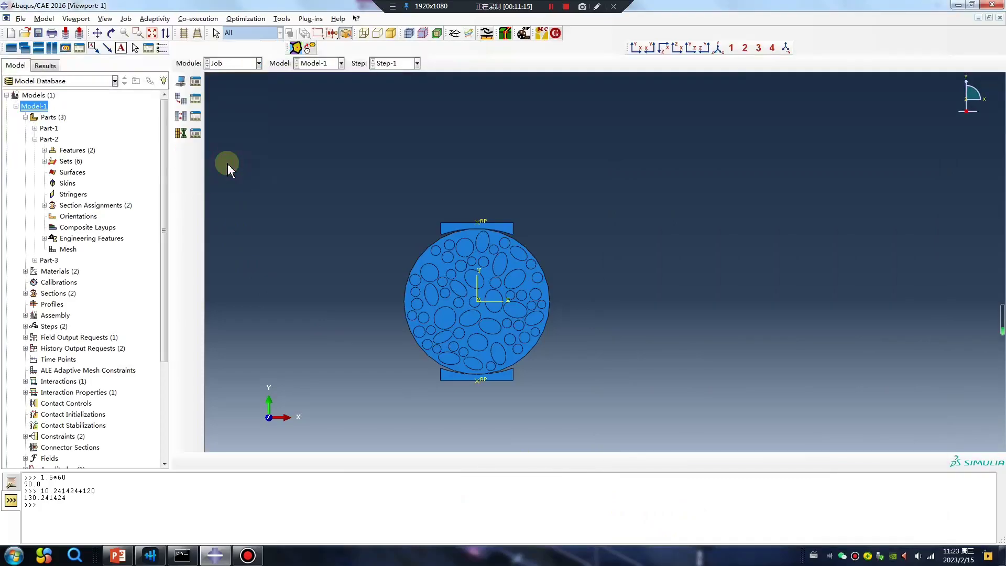
left_click(196, 81)
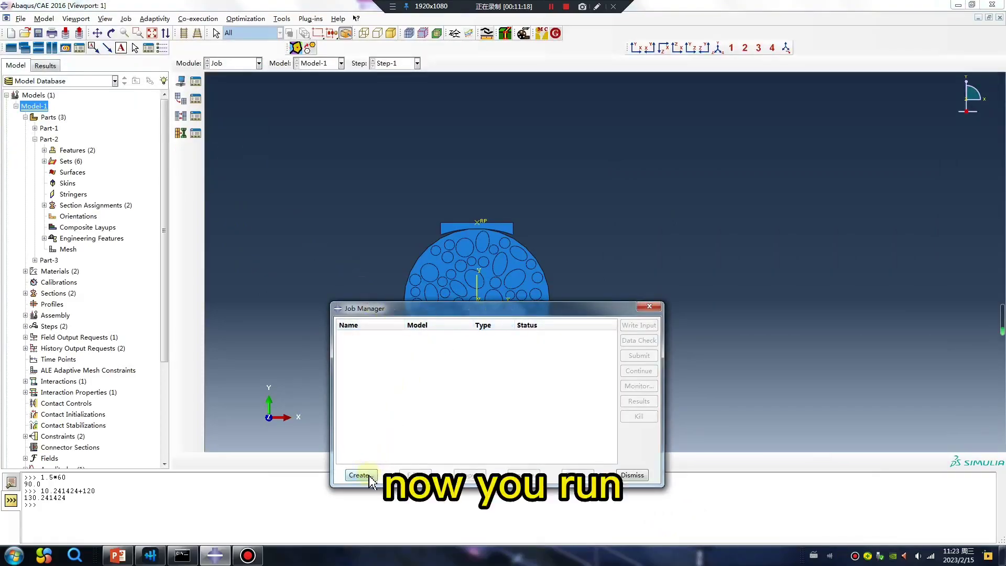
left_click(361, 475)
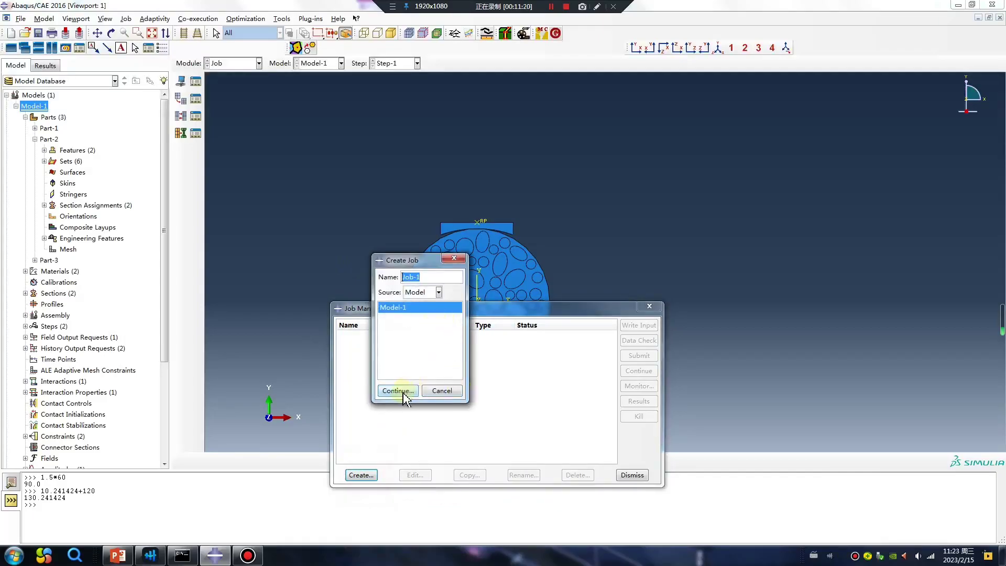
left_click(399, 390)
Enable multiple processors with 20 processors for the job and submit it for analysis
left_click(351, 288)
left_click(243, 304)
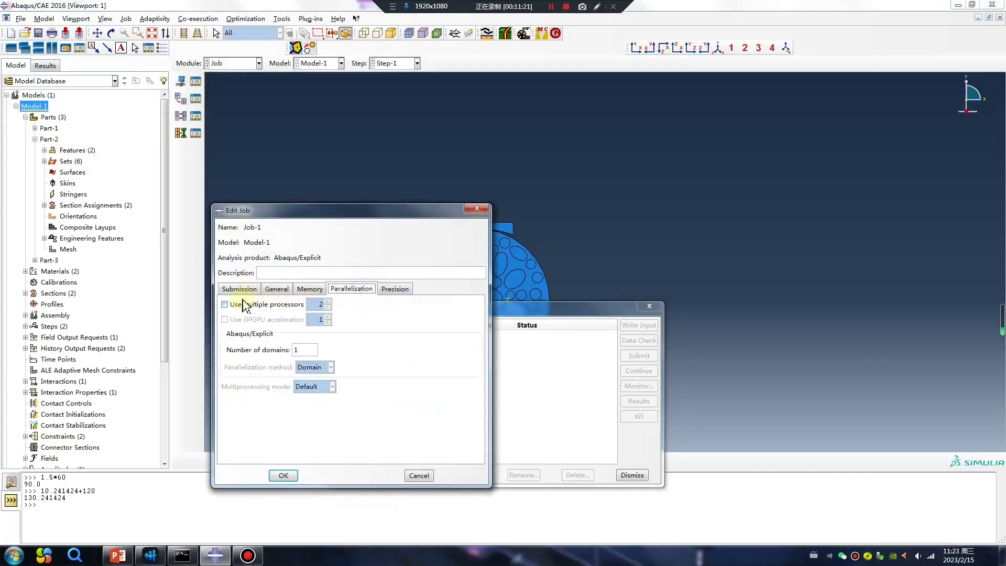
double_click(320, 304)
type("20")
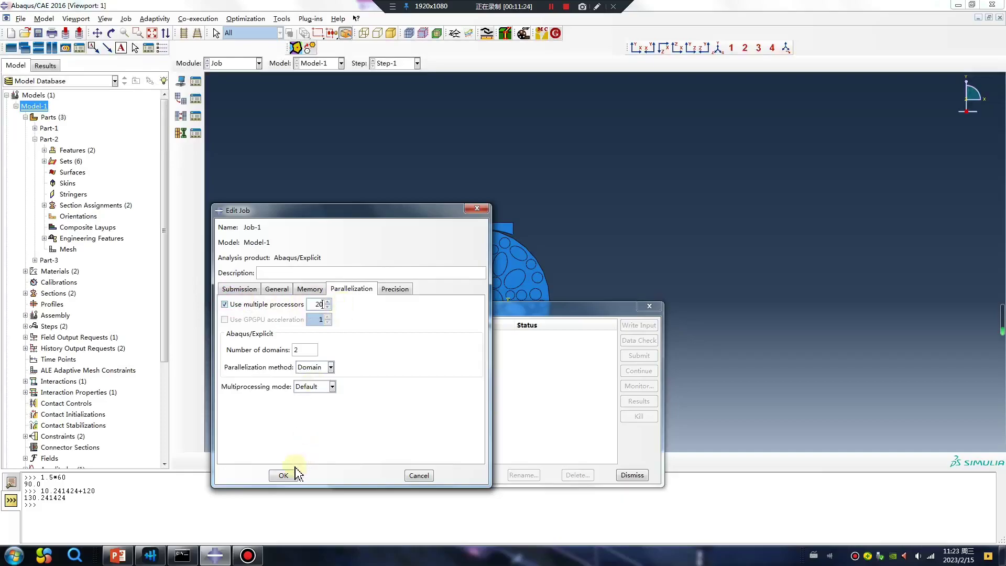
left_click(283, 476)
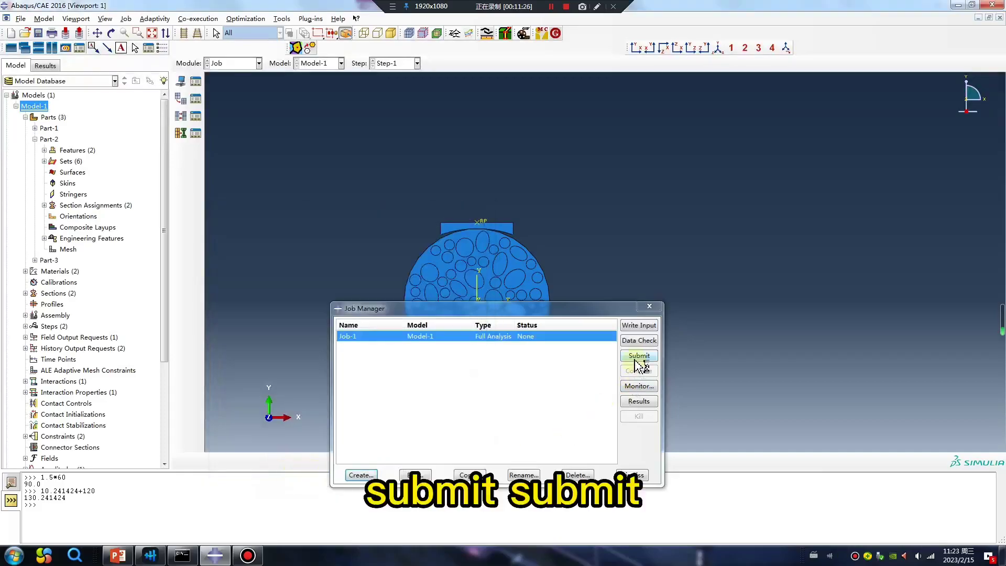
left_click(636, 359)
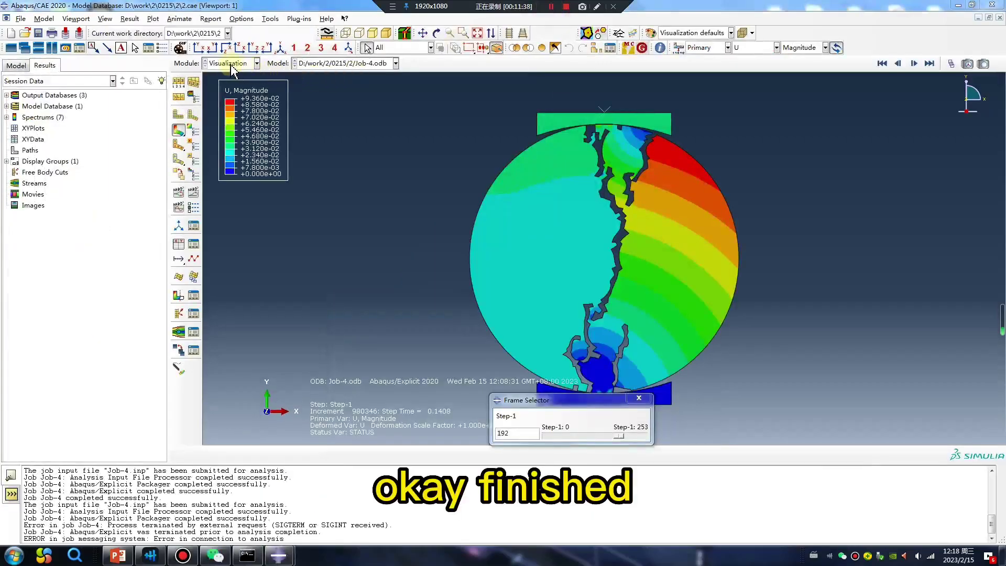
Inspect the U2 displacement of boundary condition BC-2 in the model behind the Job-4 results
left_click(231, 63)
left_click(208, 124)
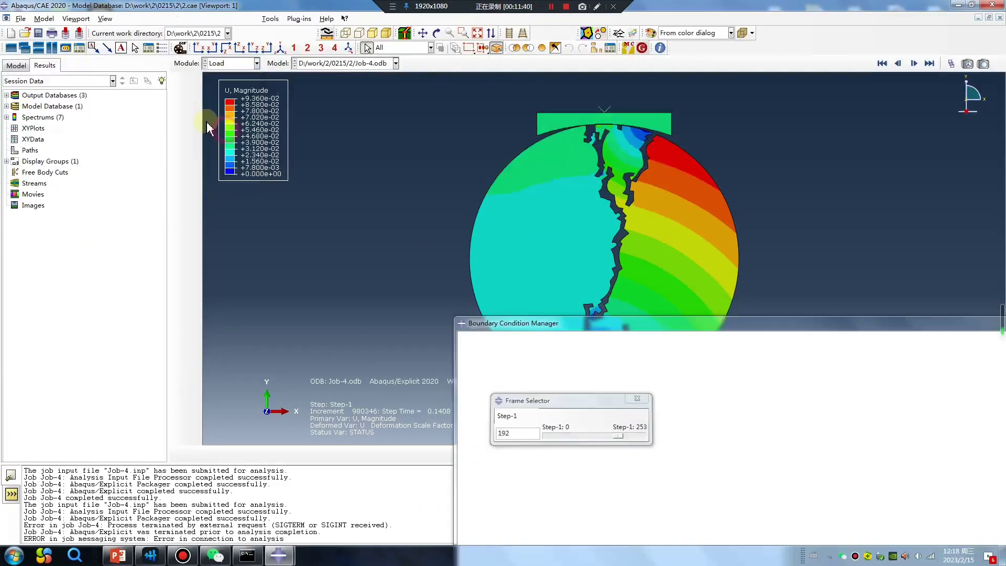
double_click(568, 361)
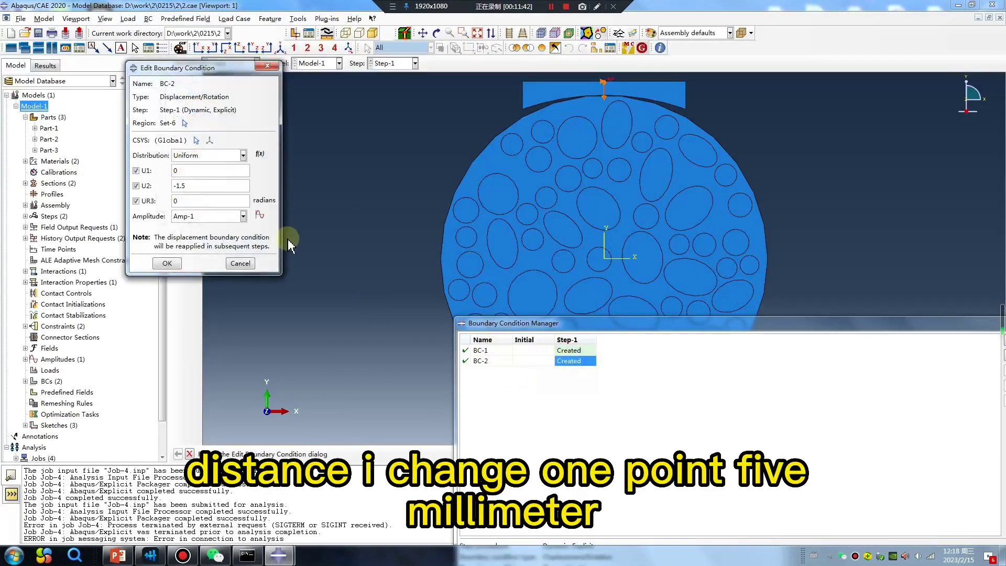
left_click_drag(187, 186, 180, 185)
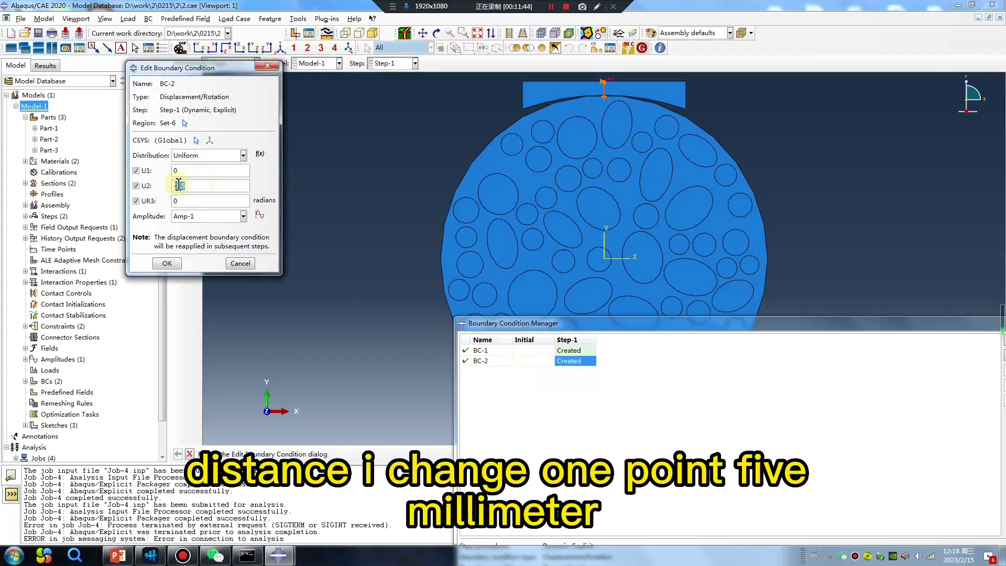
left_click(267, 66)
Set the time period of the explicit analysis step Step-1 to 0.2
left_click(231, 64)
left_click(218, 109)
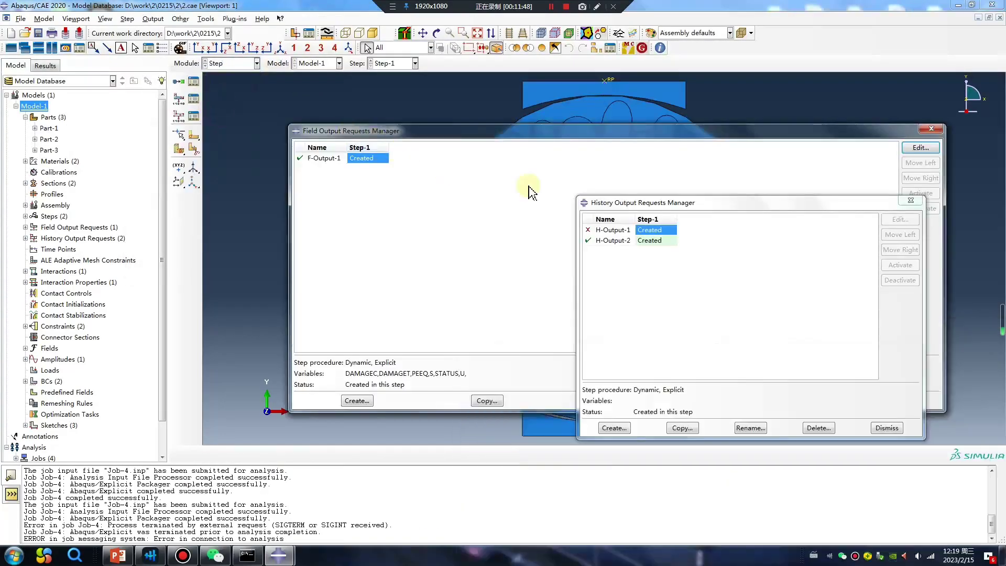
left_click(191, 83)
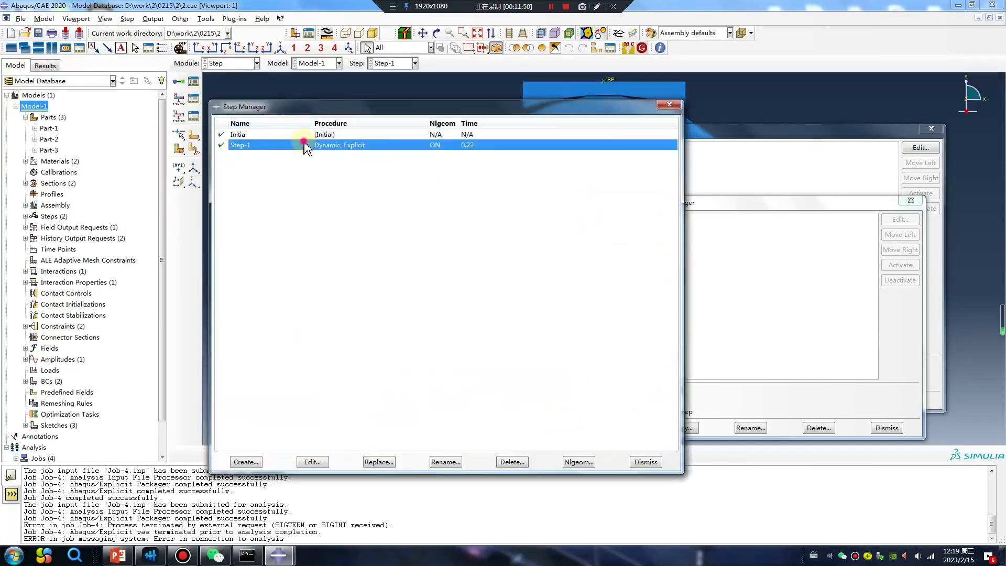
double_click(305, 145)
left_click_drag(417, 251, 394, 255)
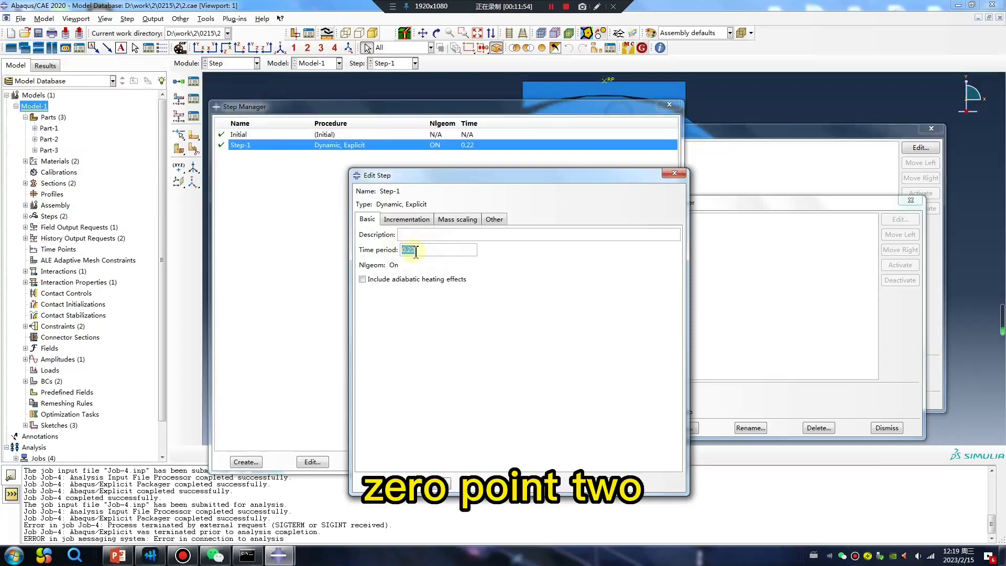
key("BackSpace")
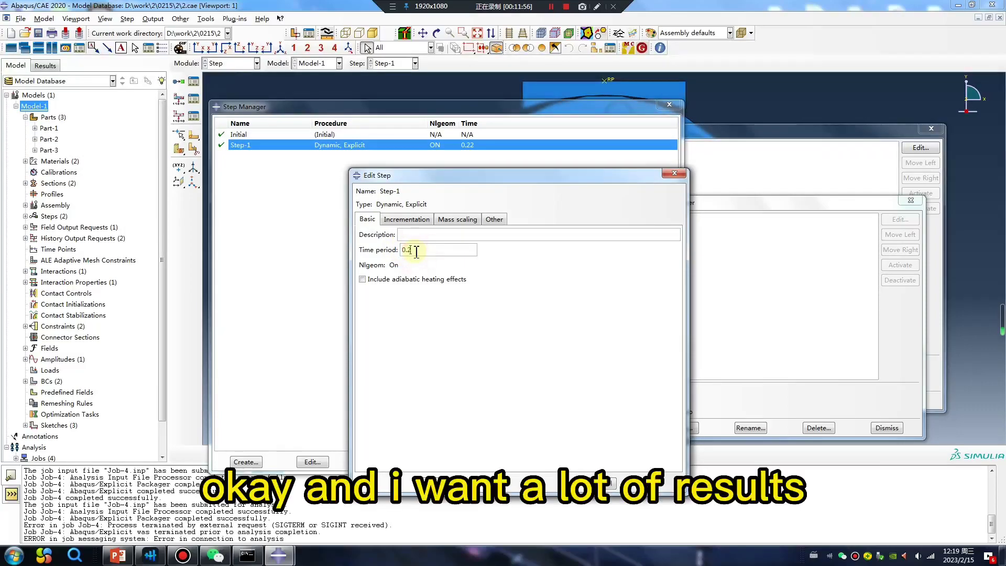
key("Return")
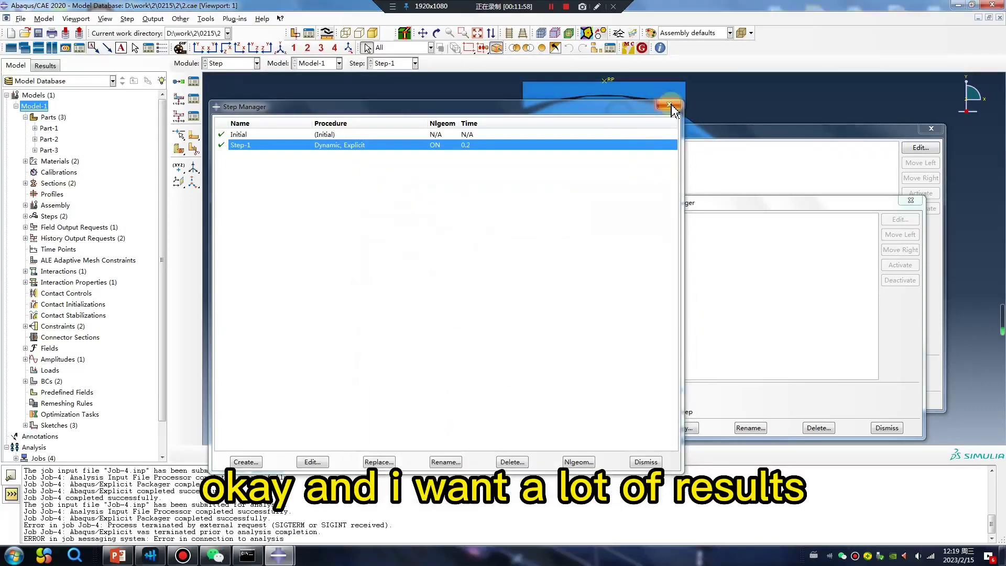
left_click(670, 105)
Check the number of evenly spaced time intervals in field output request F-Output-1
left_click(193, 81)
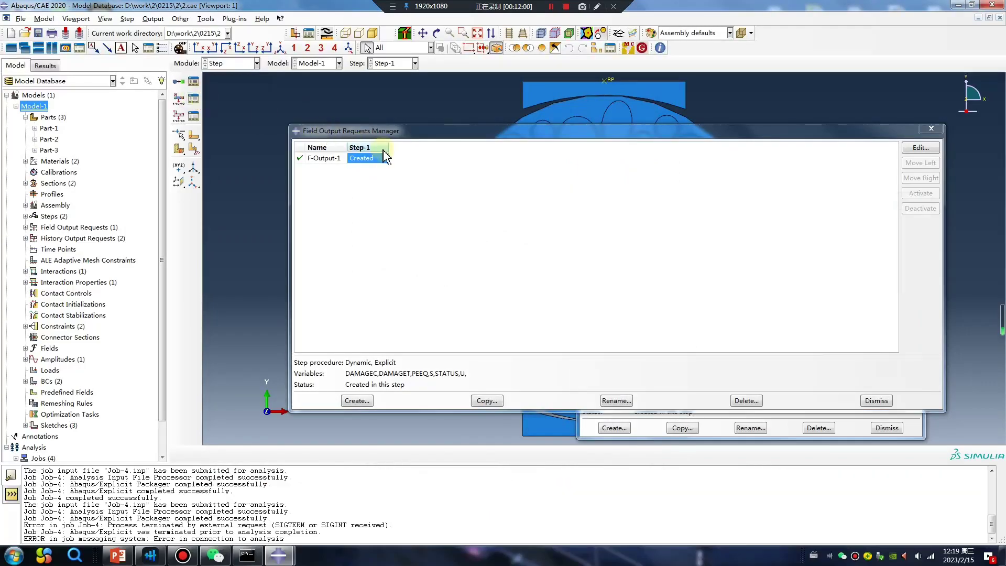
double_click(367, 158)
left_click_drag(612, 176, 597, 181)
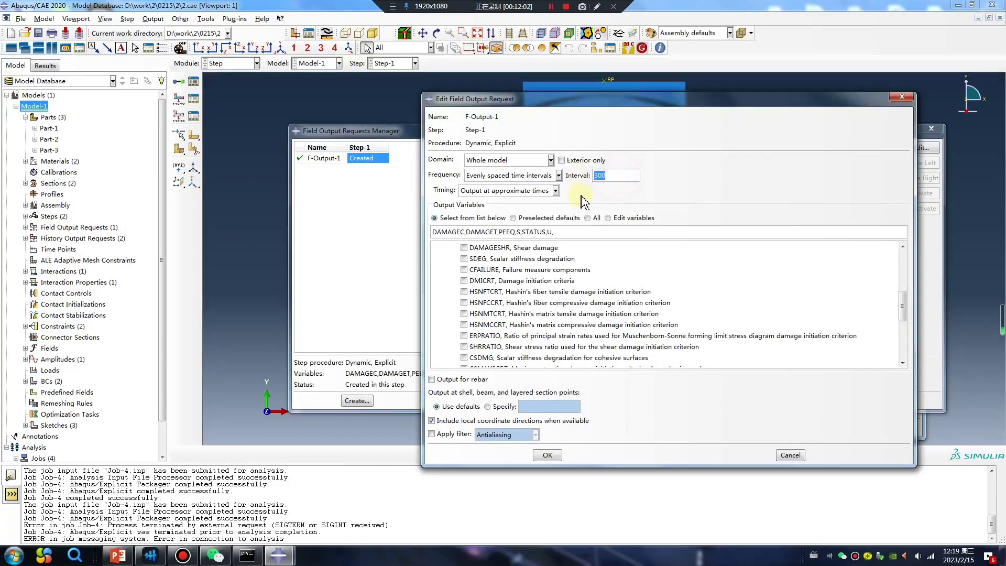
left_click(555, 457)
Display the Mises stress (S) contour on the Job-4 results at frame 192
left_click(257, 63)
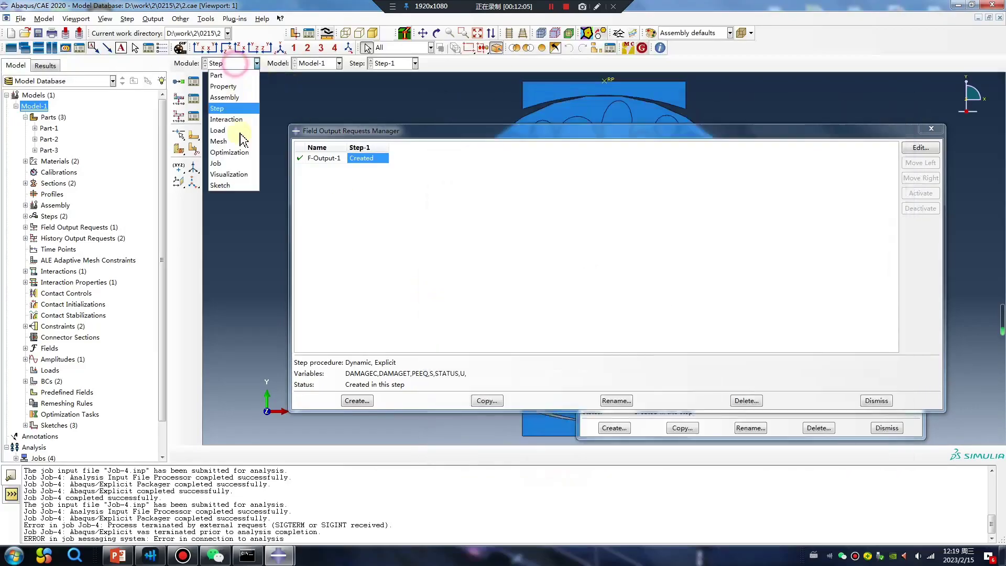
left_click(236, 174)
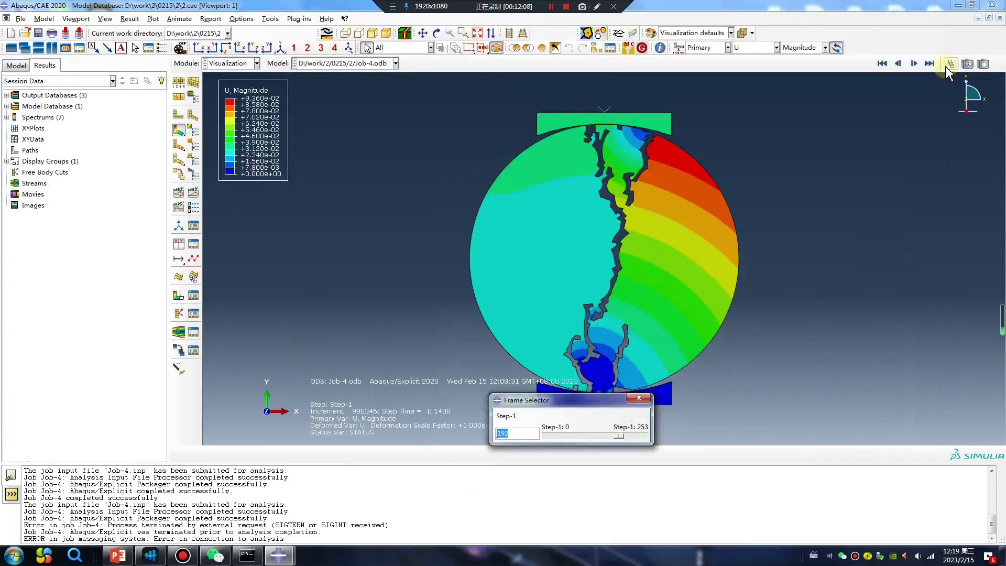
left_click(754, 48)
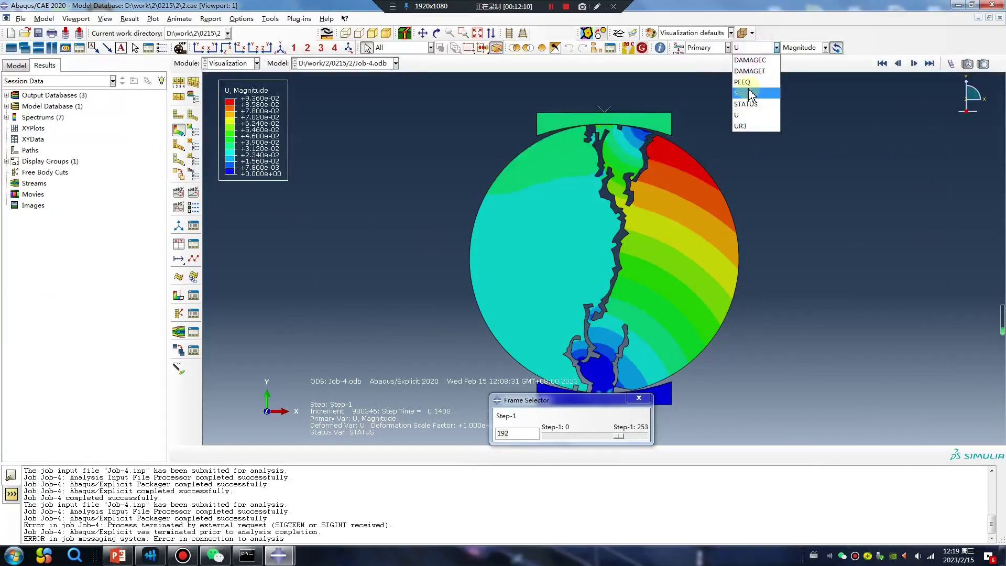
left_click(751, 94)
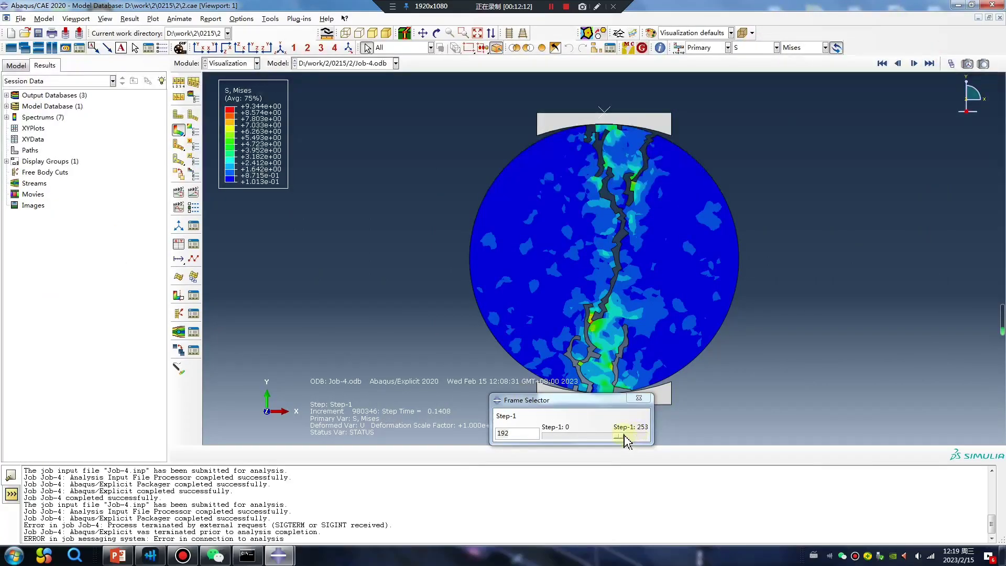
mouse_move(625, 436)
left_mouse_down()
mouse_move(549, 438)
mouse_move(620, 443)
left_mouse_up()
Plot the history output curves of reaction force RF2 and spatial displacement U2 for the node in SET-6
left_click(178, 245)
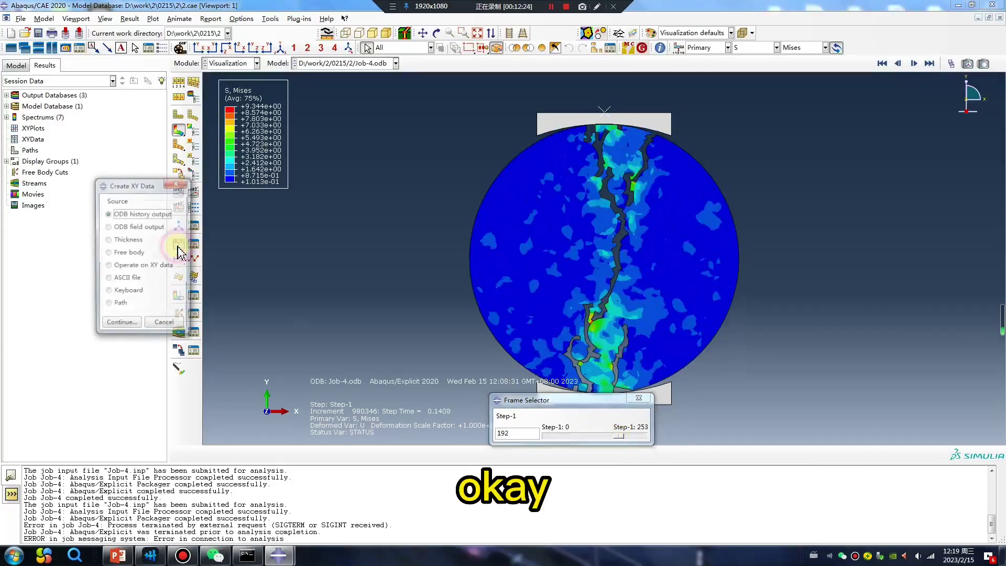
left_click(129, 320)
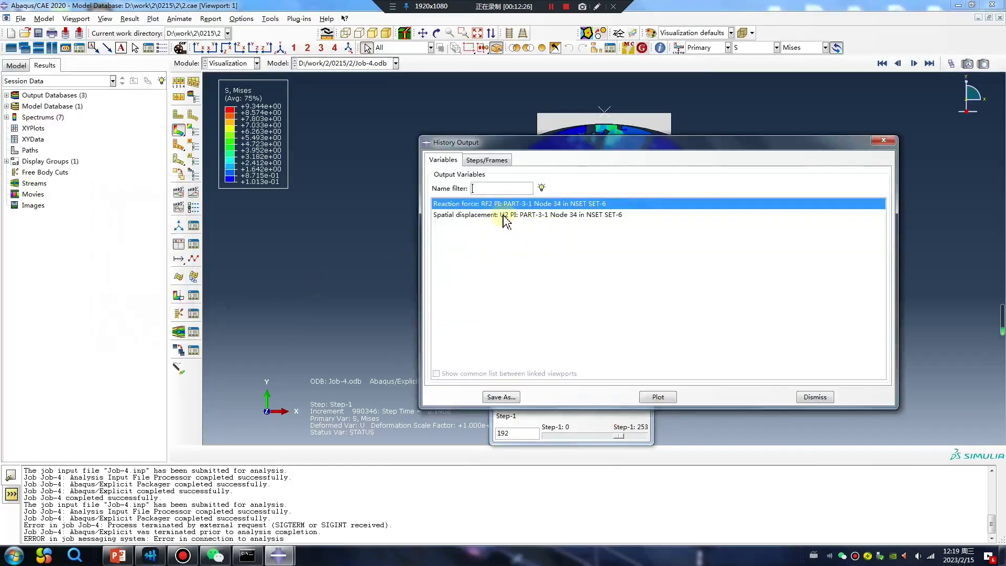
left_click(503, 216, "shift")
left_click(658, 397)
left_click(881, 141)
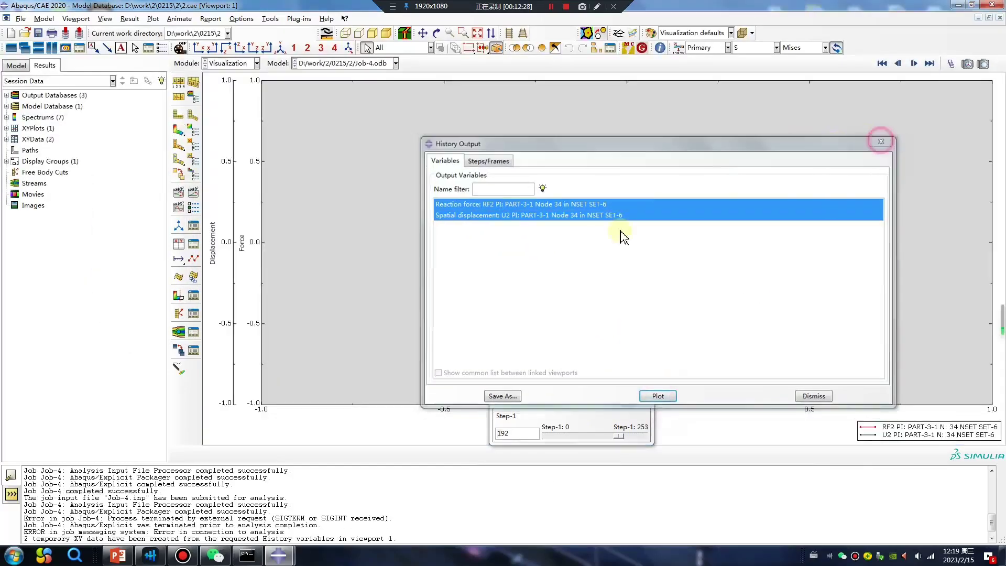
left_click(178, 246)
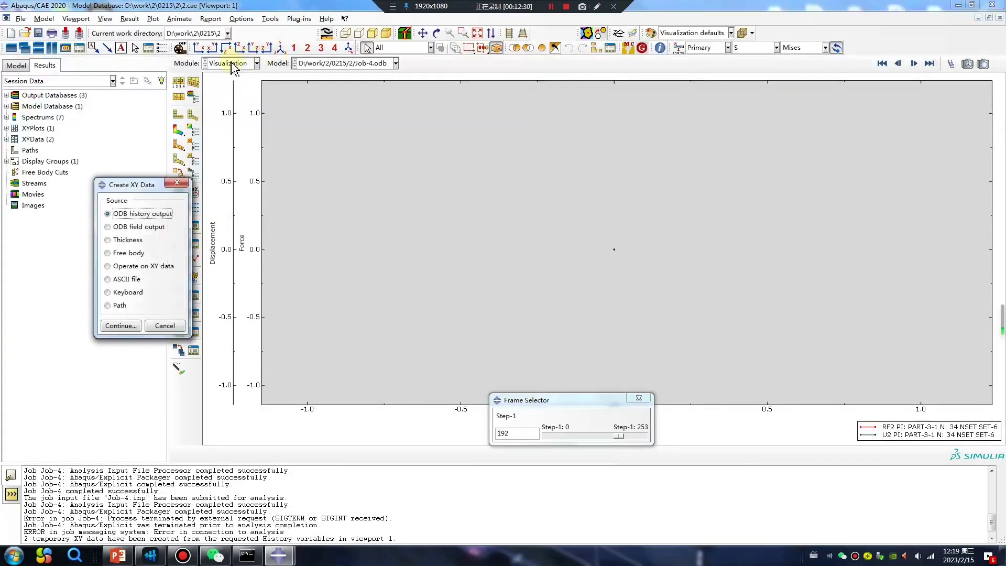
left_click(177, 184)
Inspect the displacement settings of boundary condition BC-2 in Step-1 and leave the dialog without editing
left_click(235, 134)
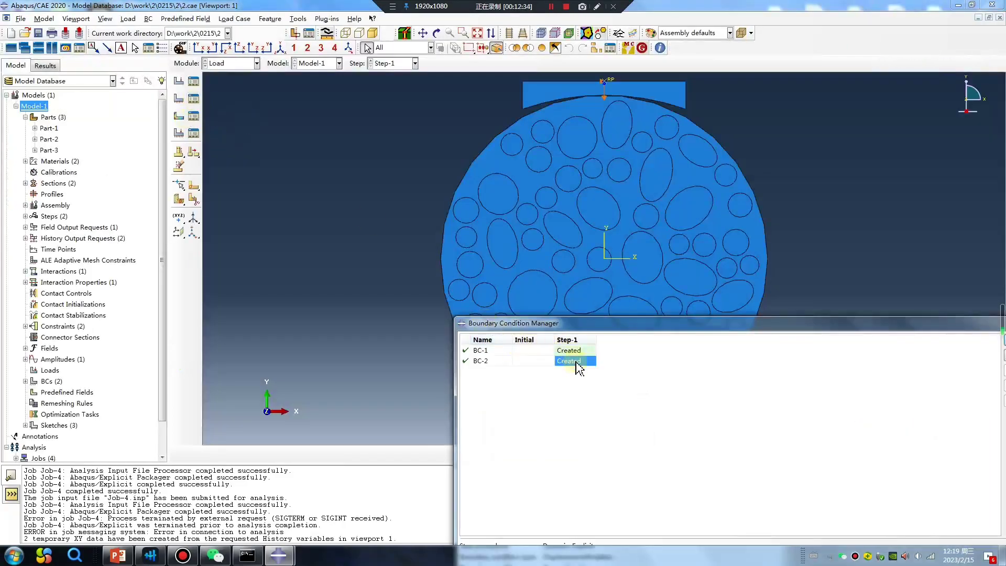
double_click(577, 362)
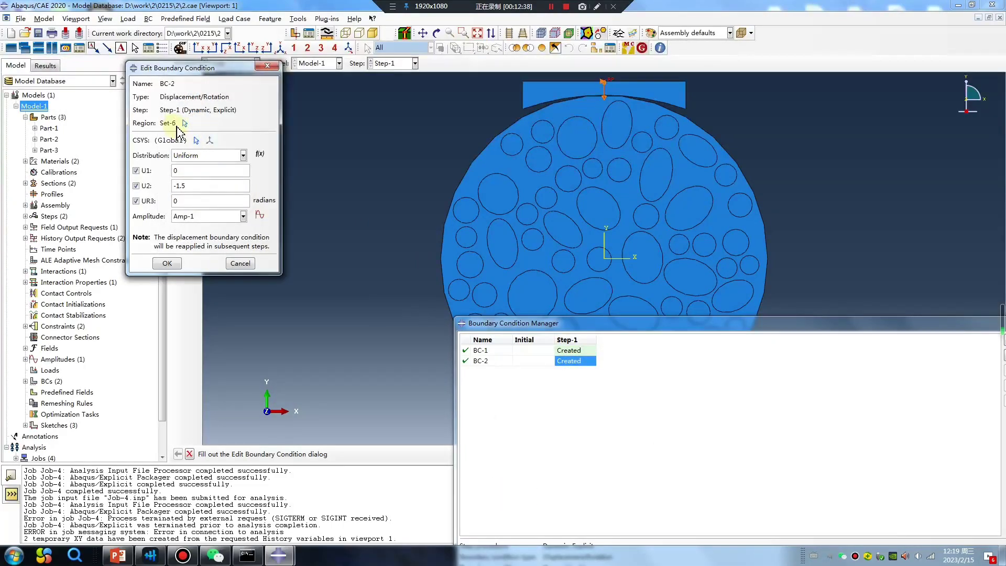
left_click(268, 68)
Return to the Job-4 results and display the stress contours instead of the history curves
left_click(231, 64)
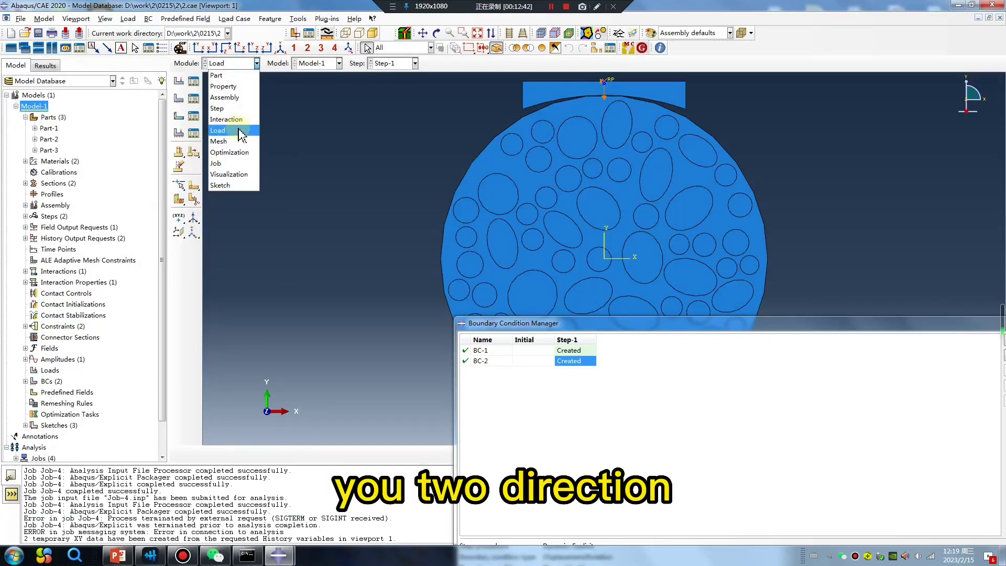
left_click(229, 175)
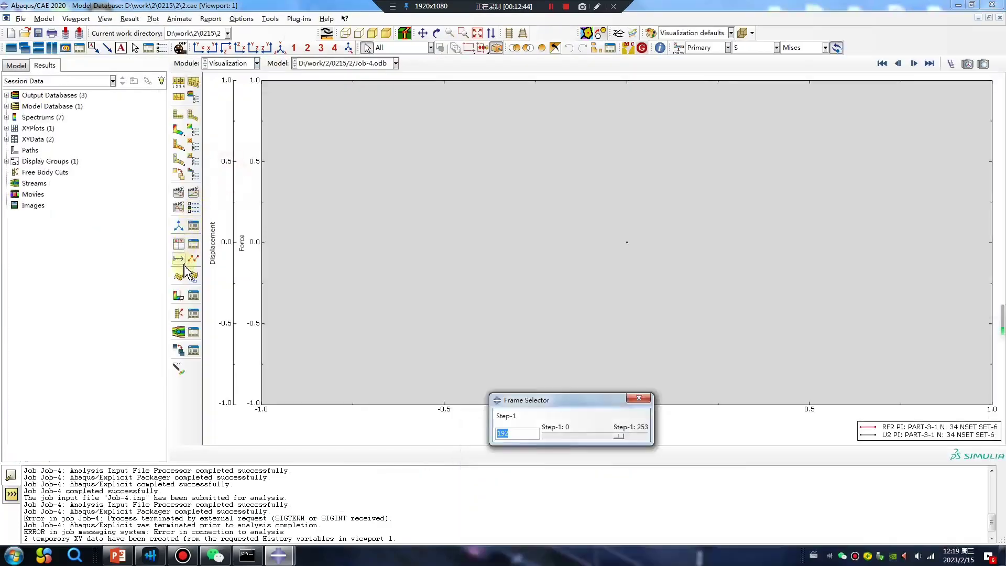
left_click(178, 130)
Set up XY data from ODB field output at the Unique Nodal position with displacement component U2 selected
left_click(178, 259)
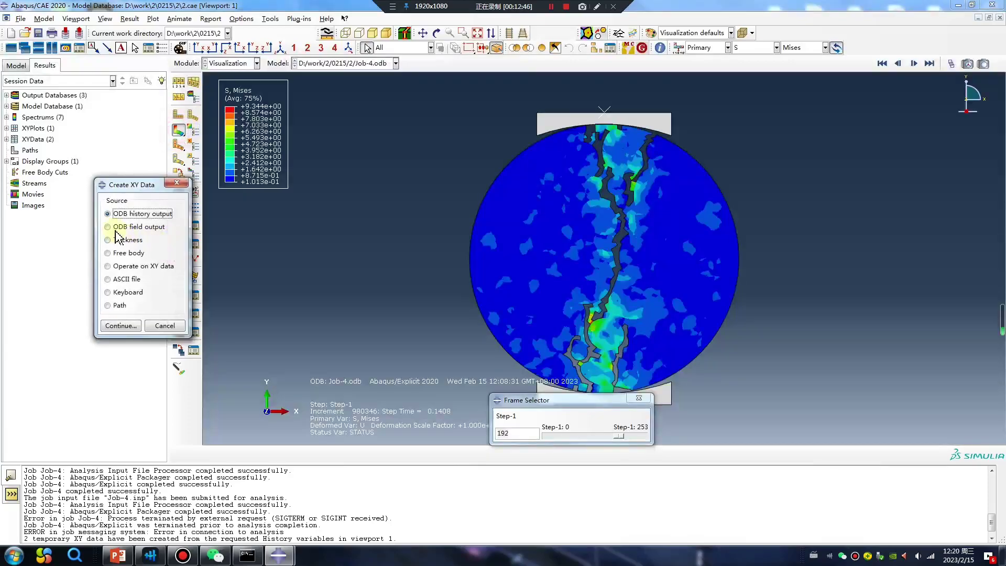
left_click(121, 324)
left_click(388, 349)
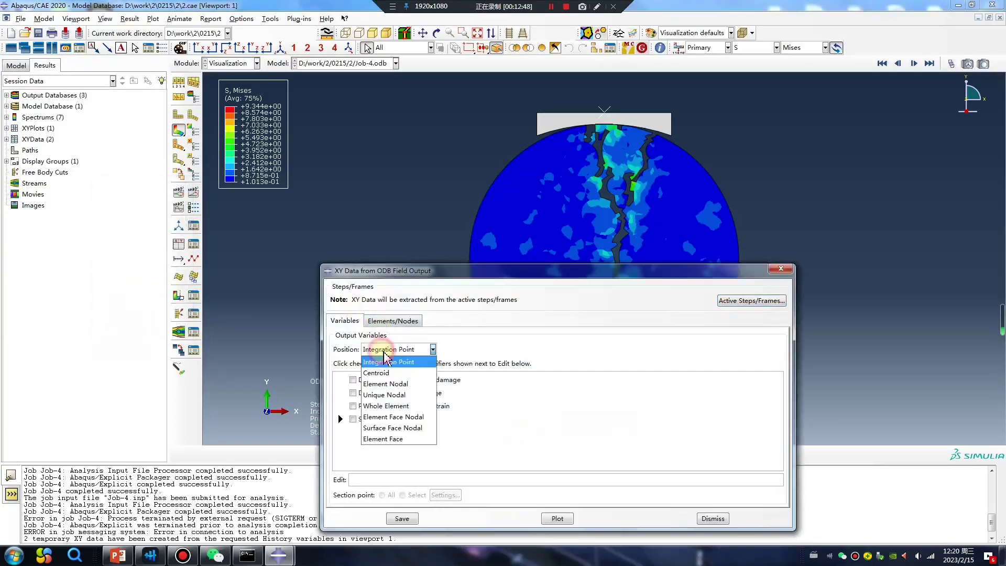
left_click(398, 395)
scroll(341, 419, "down", 1)
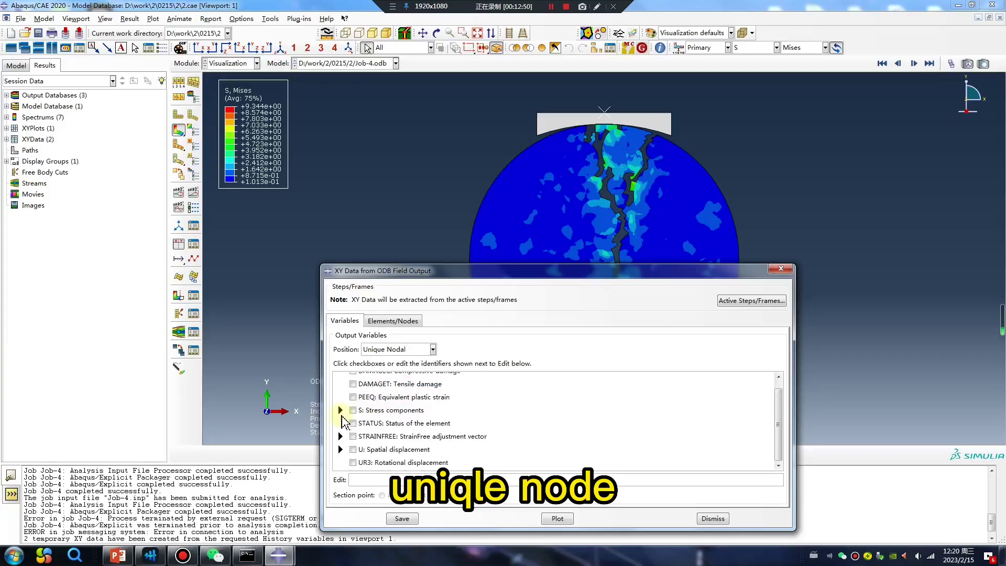
left_click(341, 449)
left_click(369, 449)
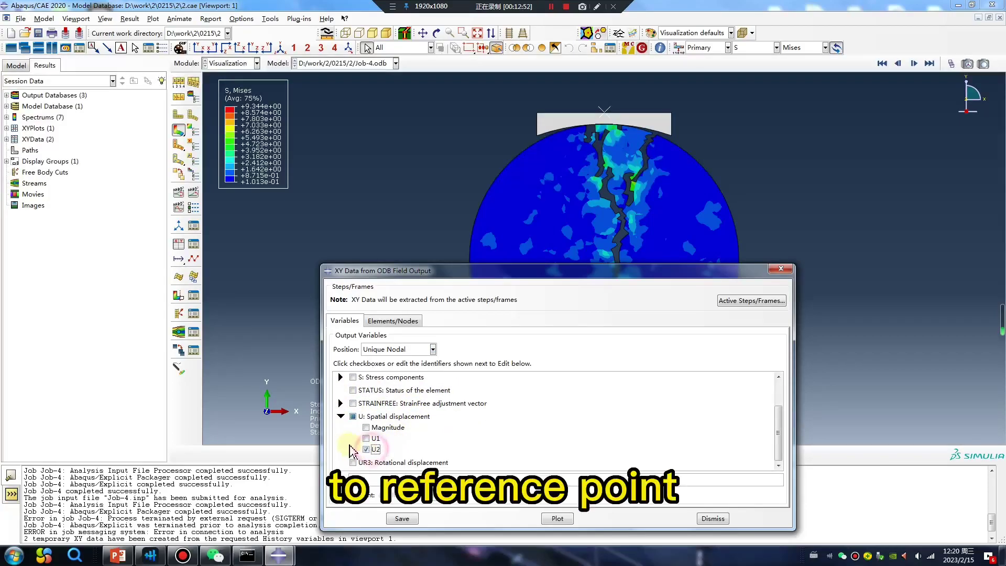
scroll(346, 445, "up", 2)
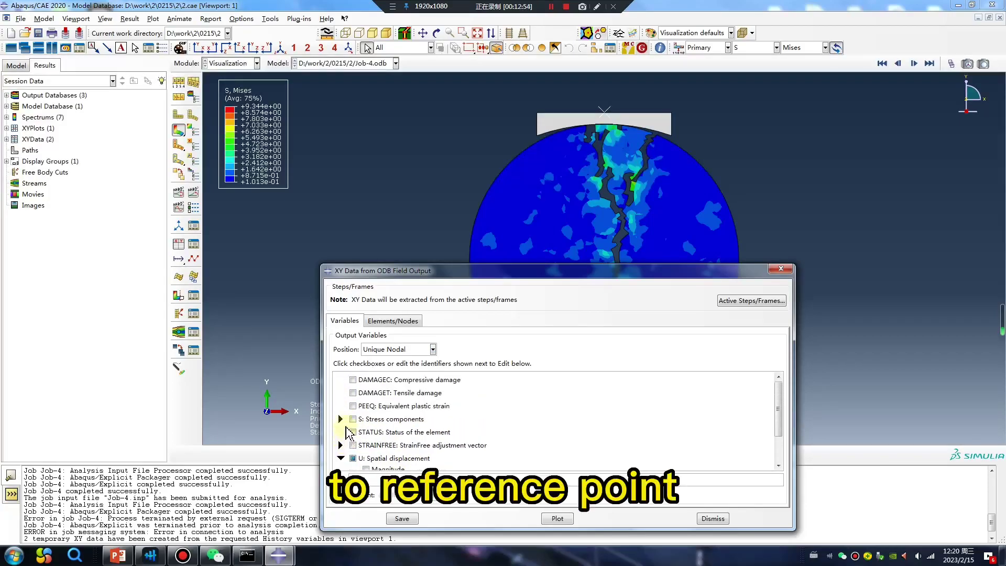
scroll(346, 433, "down", 2)
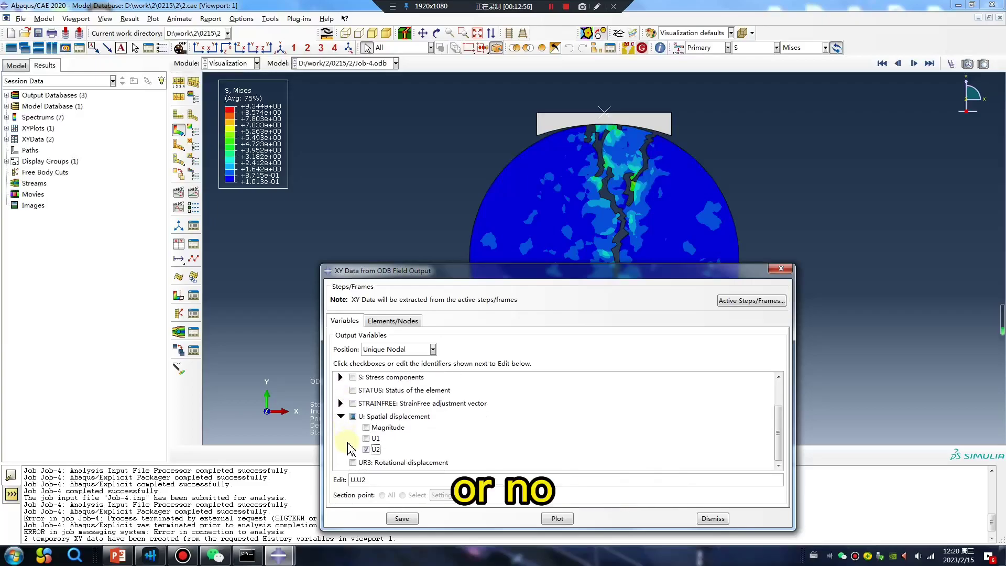
scroll(350, 445, "up", 2)
Add the reaction force variable RF to field output request F-Output-1 and save the request
left_click(225, 63)
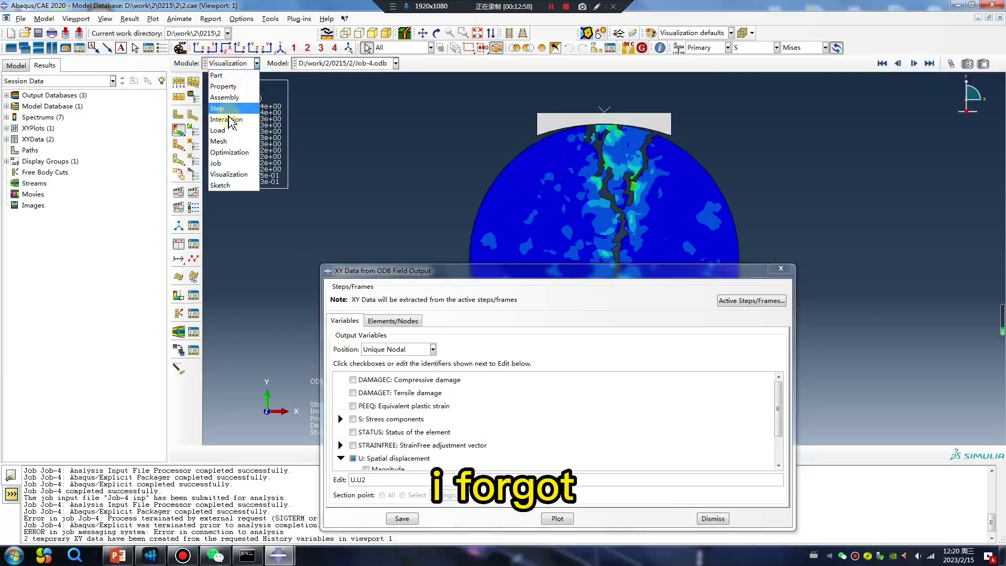
left_click(225, 108)
left_click(194, 101)
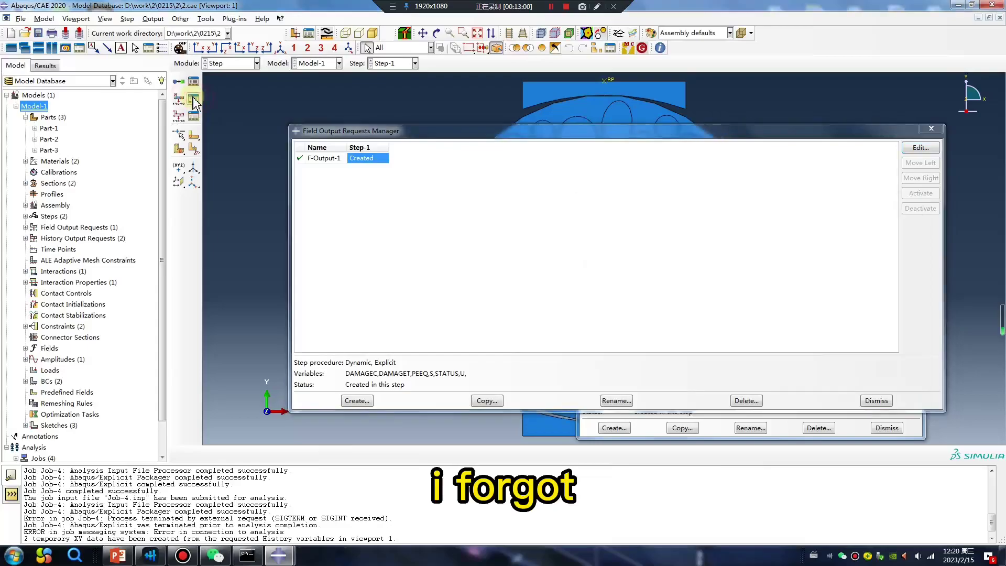
double_click(366, 159)
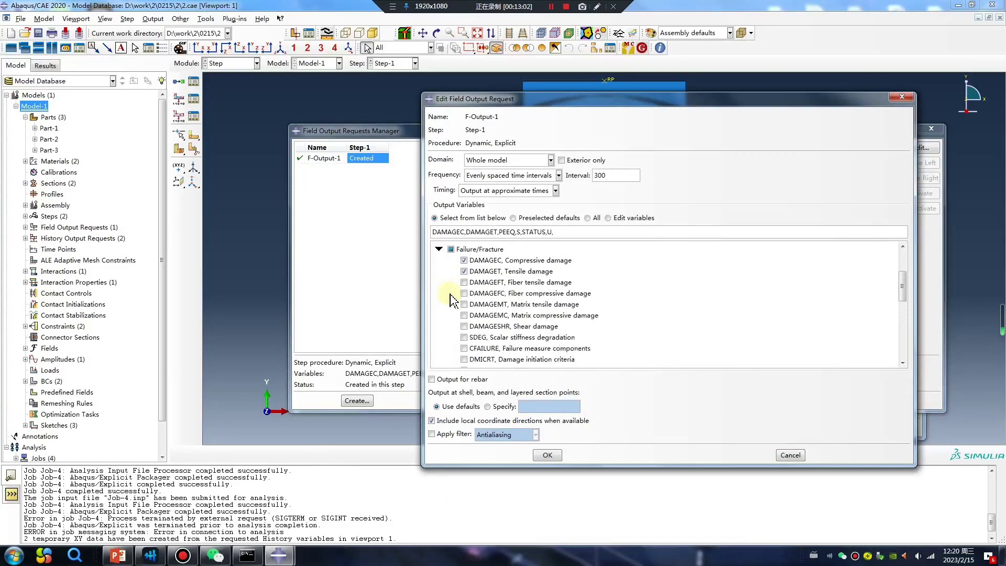
scroll(452, 300, "up", 1)
scroll(451, 300, "up", 3)
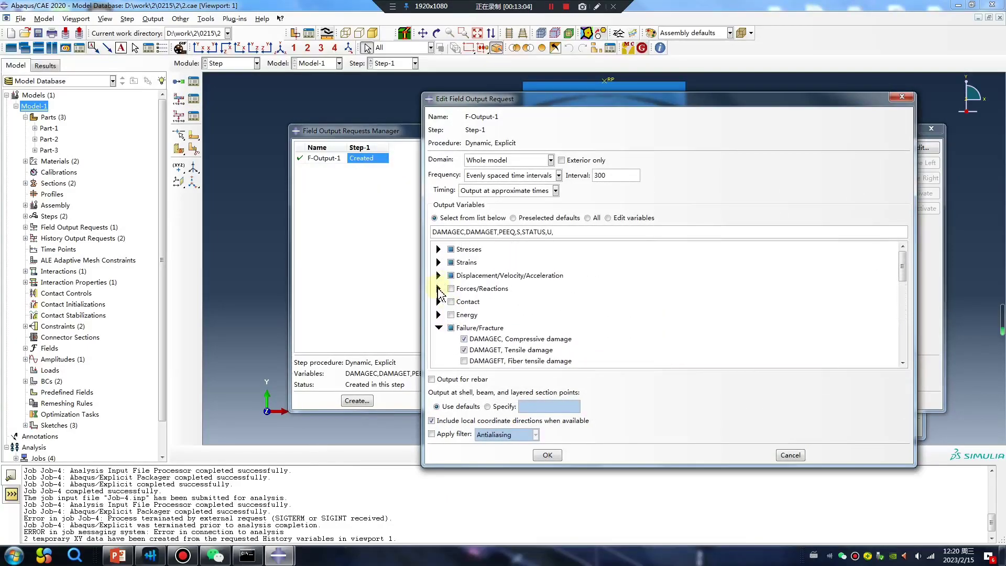
left_click(439, 288)
left_click(464, 299)
left_click(548, 455)
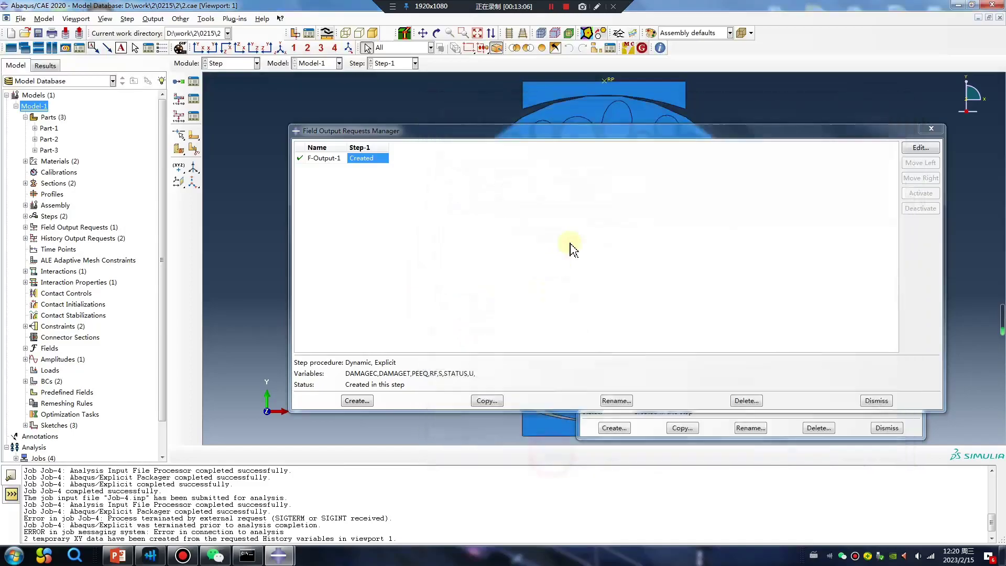
left_click(931, 128)
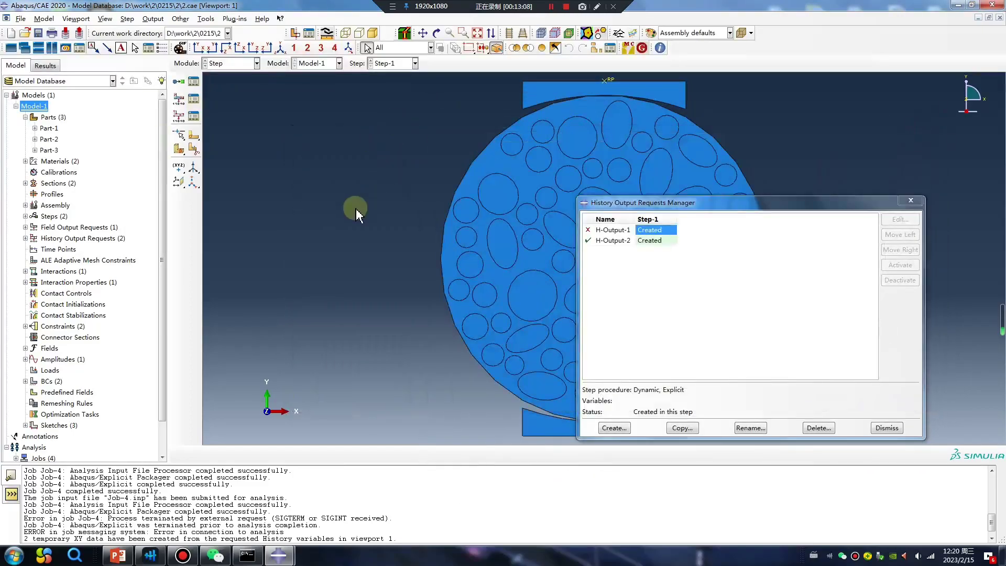
Open the Job-4 results and examine the cracked region below the upper loading plate
left_click(233, 63)
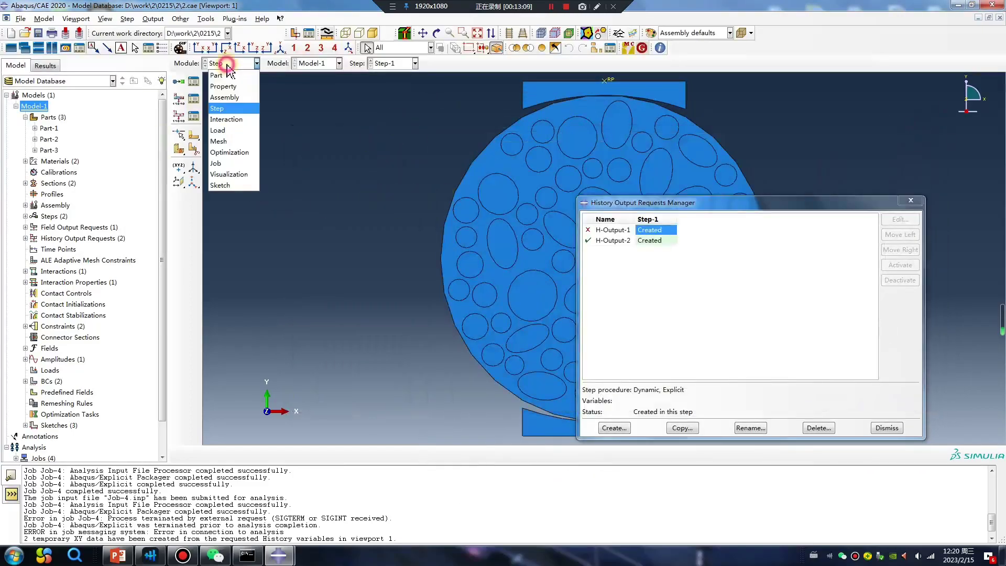
left_click(231, 163)
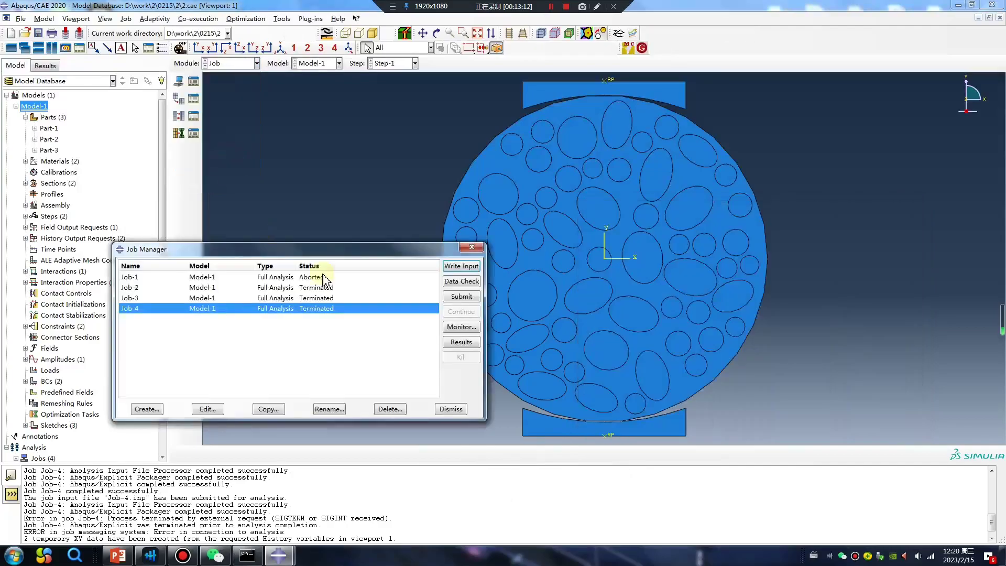
left_click(461, 342)
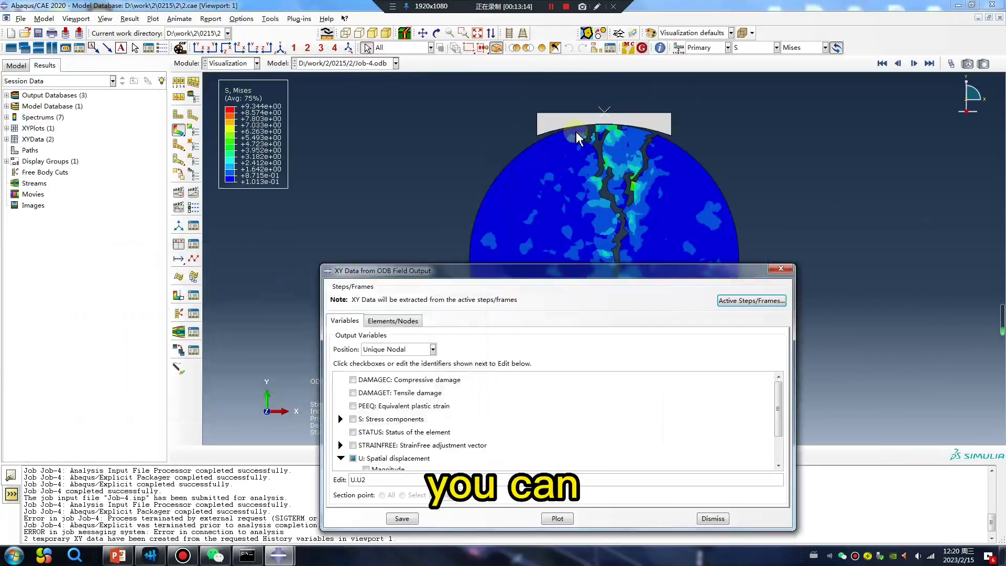
scroll(577, 138, "up", 3)
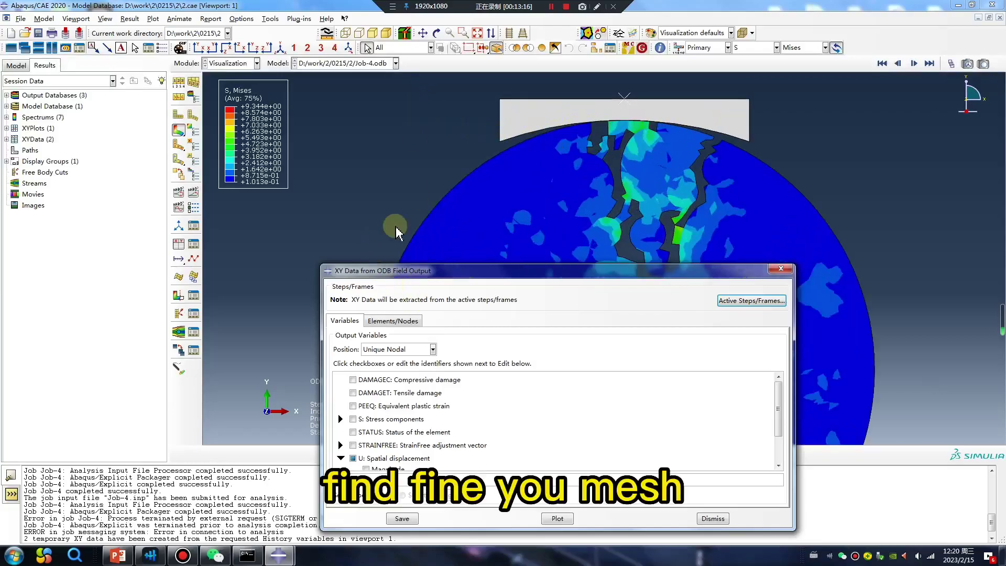
left_click(597, 6)
left_click_drag(395, 290, 416, 89)
mouse_move(356, 201)
left_mouse_down()
mouse_move(404, 199)
mouse_move(425, 229)
left_mouse_up()
left_click(423, 178)
mouse_move(442, 223)
left_mouse_down()
mouse_move(547, 224)
mouse_move(627, 191)
mouse_move(645, 226)
left_mouse_up()
mouse_move(659, 226)
left_mouse_down()
mouse_move(691, 239)
mouse_move(702, 220)
left_mouse_up()
left_click_drag(755, 195, 697, 246)
mouse_move(794, 71)
left_mouse_down()
mouse_move(807, 198)
mouse_move(922, 251)
left_mouse_up()
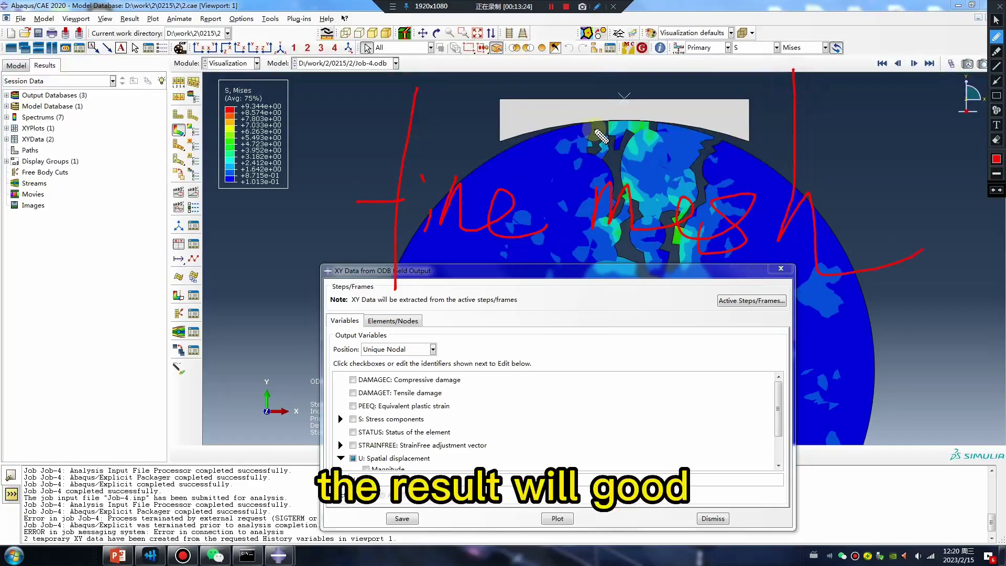
Show Part-1 in the Mesh module and set its approximate global seed size to 1, discarding the existing mesh
left_click(229, 67)
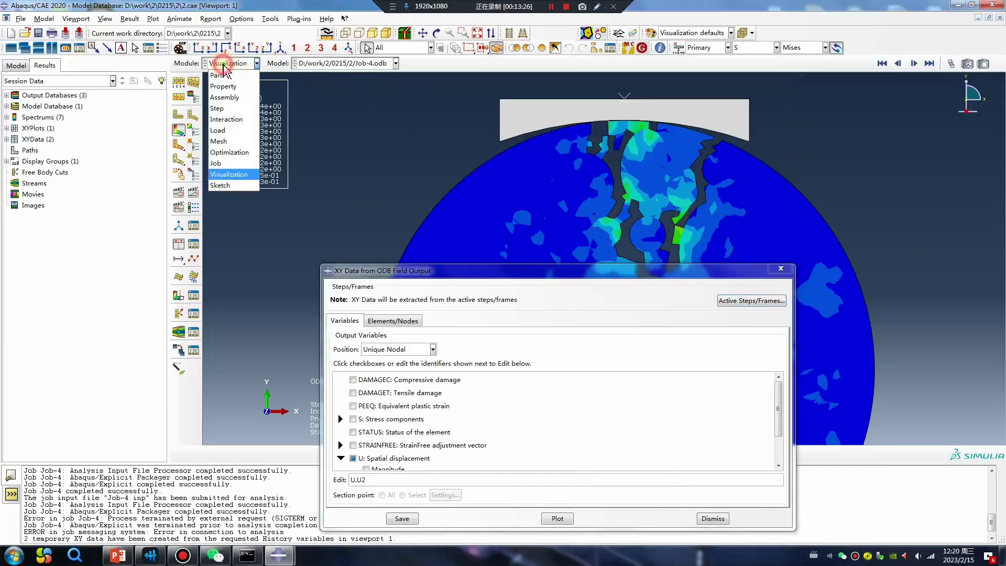
left_click(225, 130)
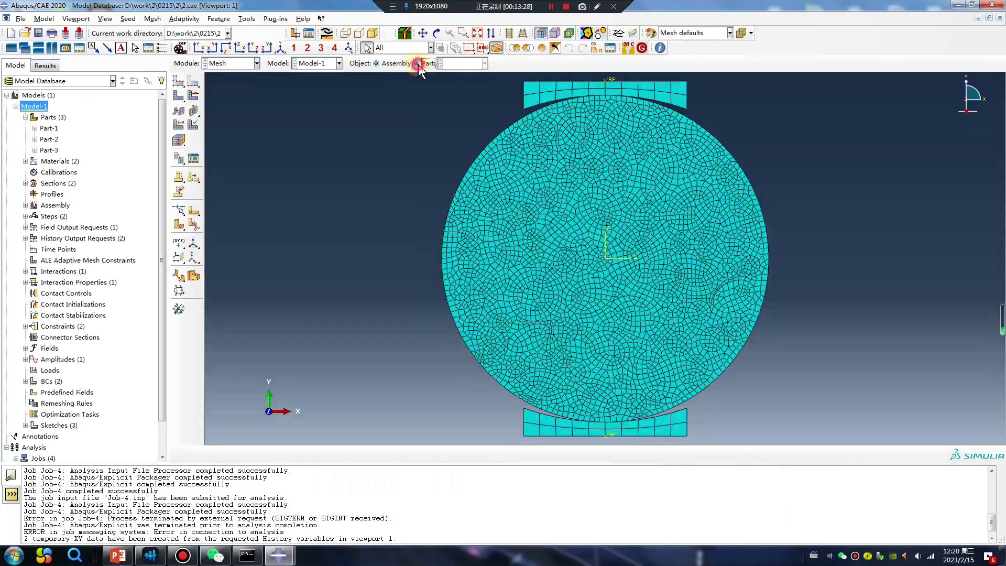
left_click(417, 63)
left_click(177, 84)
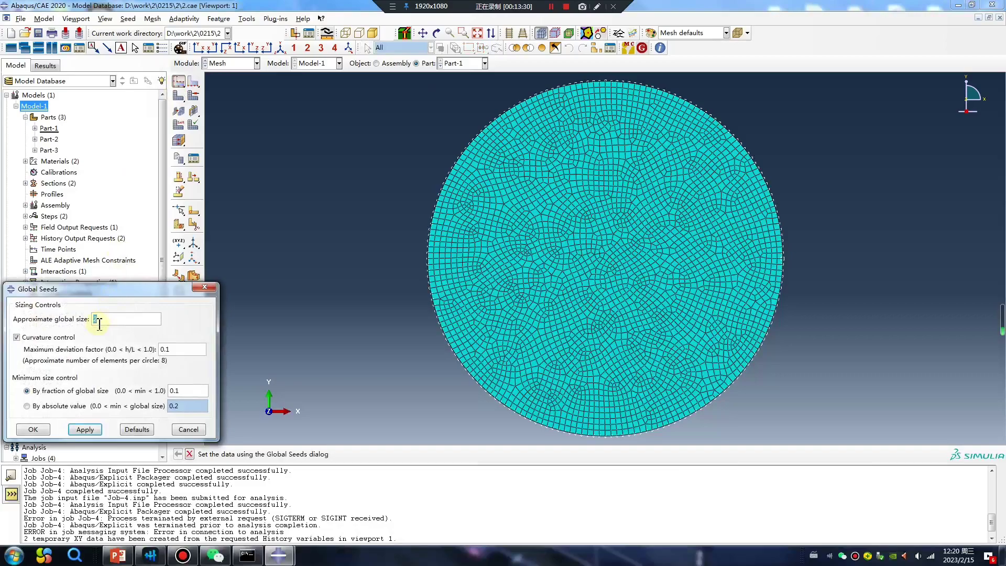
left_click(101, 431)
left_click(78, 196)
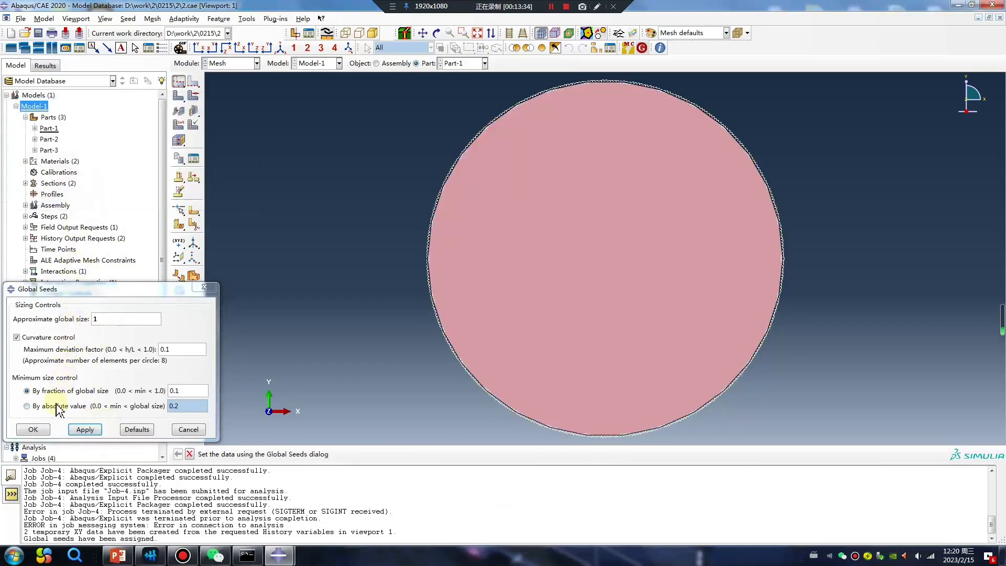
left_click(33, 430)
Mesh Part-1 with the new global seeds and inspect the refined disc mesh
left_click(178, 95)
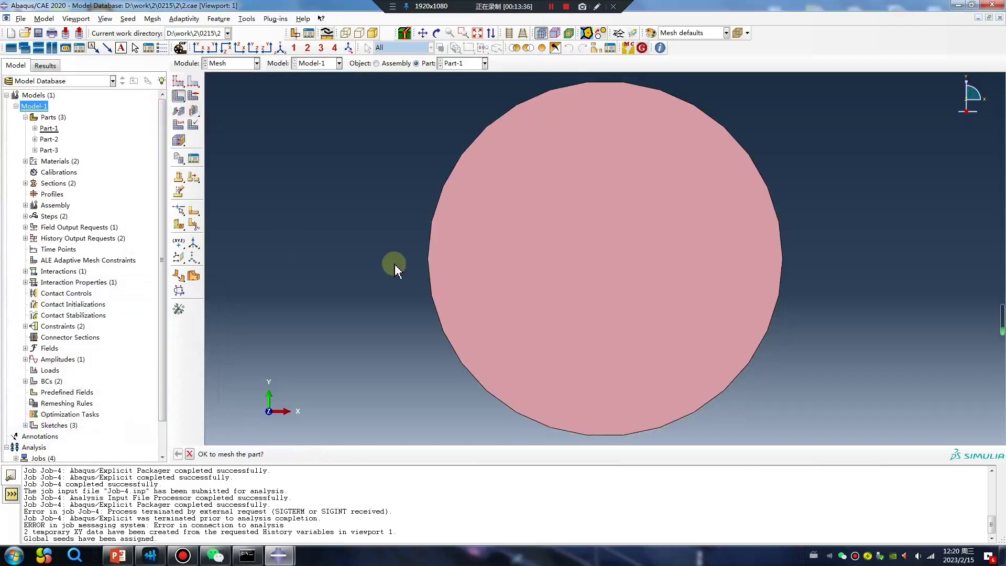
middle_click(465, 271)
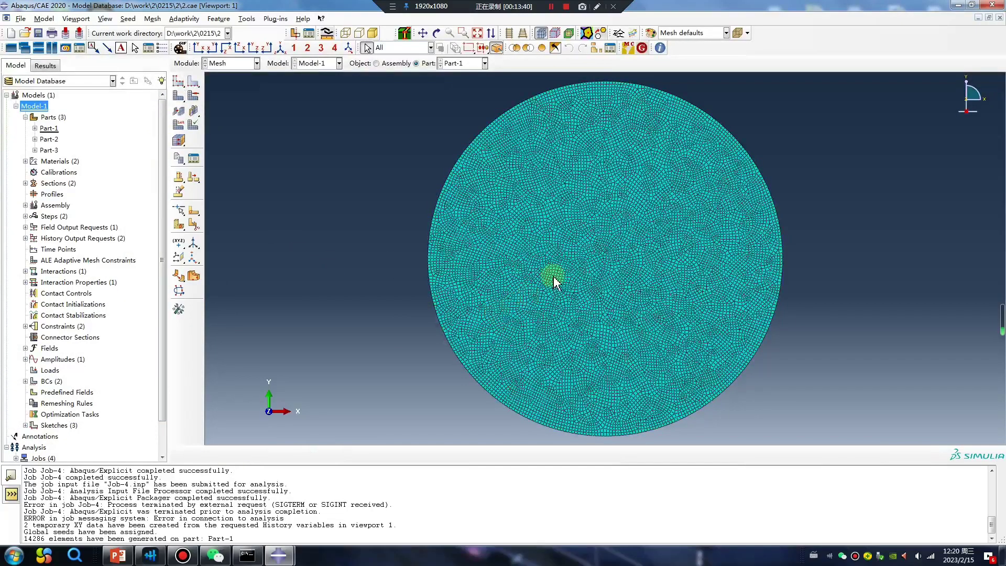
scroll(608, 99, "down", 3)
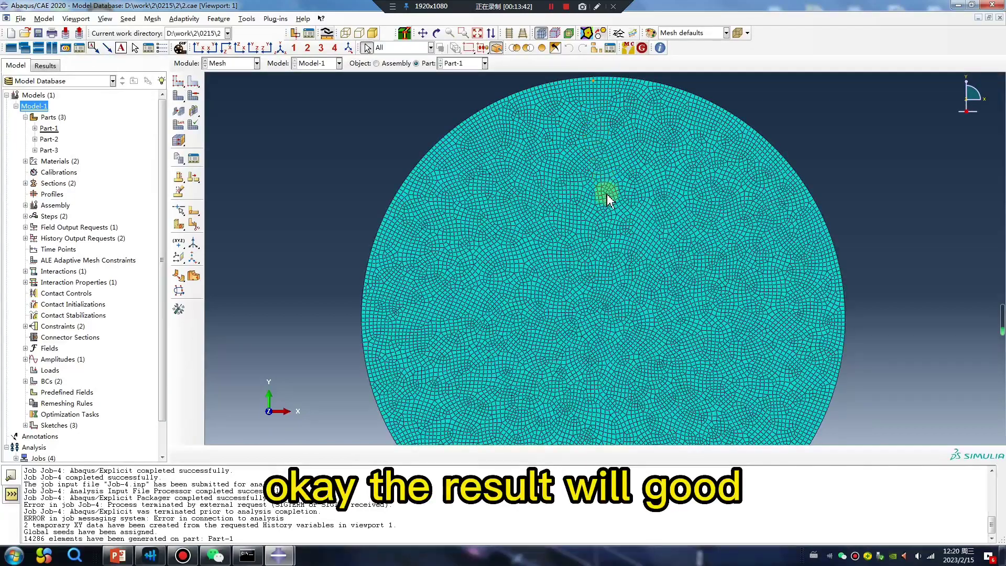
scroll(435, 272, "up", 3)
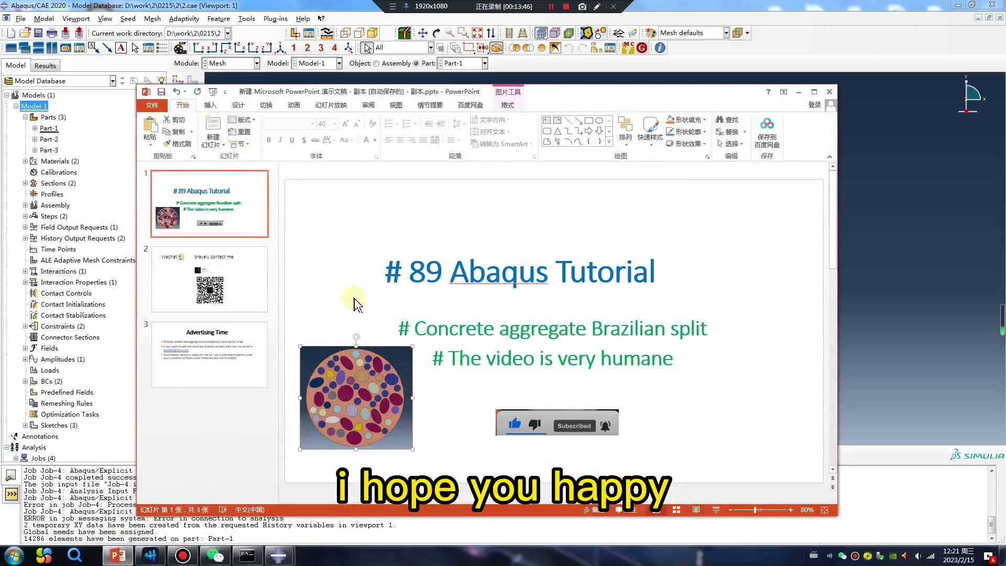
Switch to the PowerPoint presentation, maximize it and view the Wechat contact and Advertising Time slides
scroll(355, 304, "down", 1)
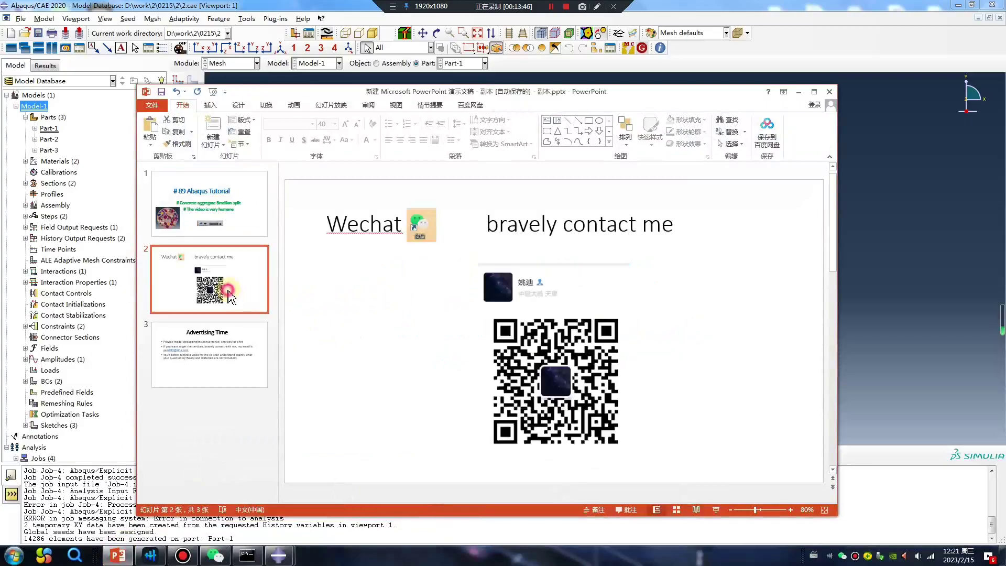
left_click(814, 92)
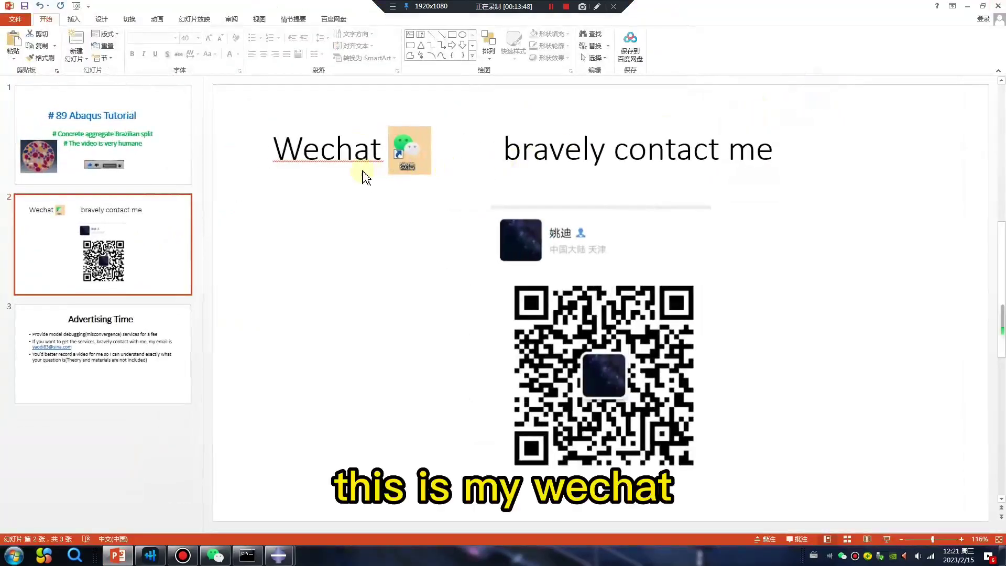
scroll(217, 295, "down", 1)
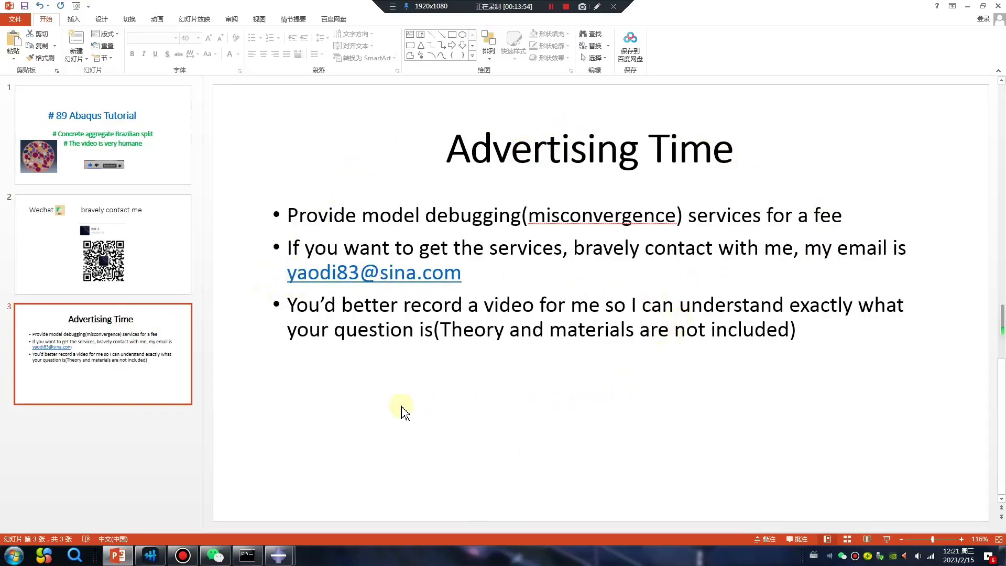
left_click(160, 172)
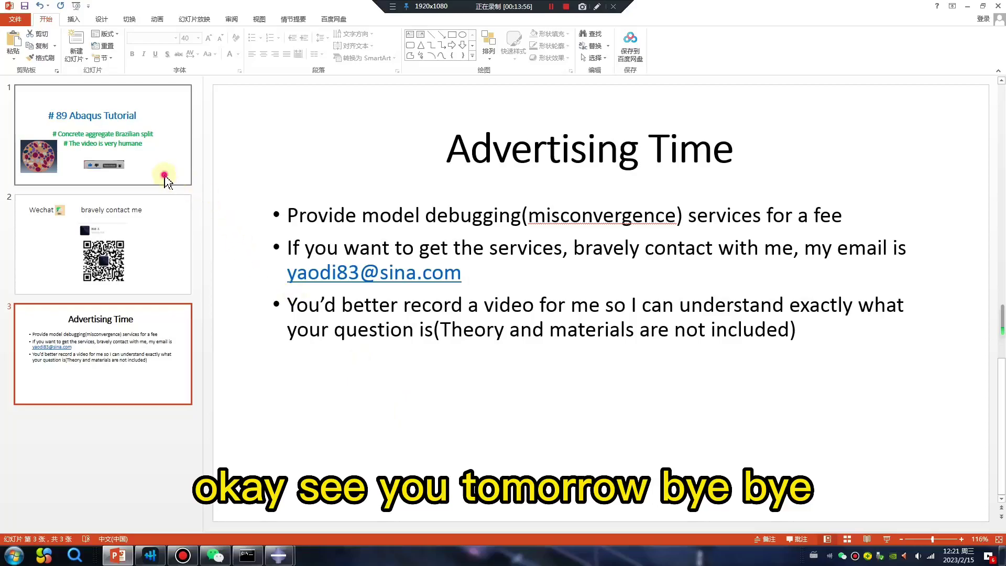